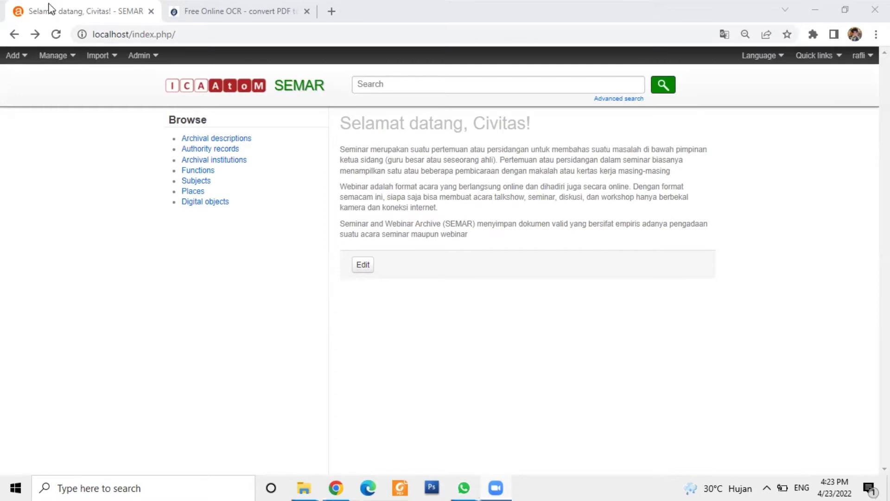
Step: Start a new archival institution record and look over its Identity area
{"action": "left_click", "coordinate": [23, 57]}
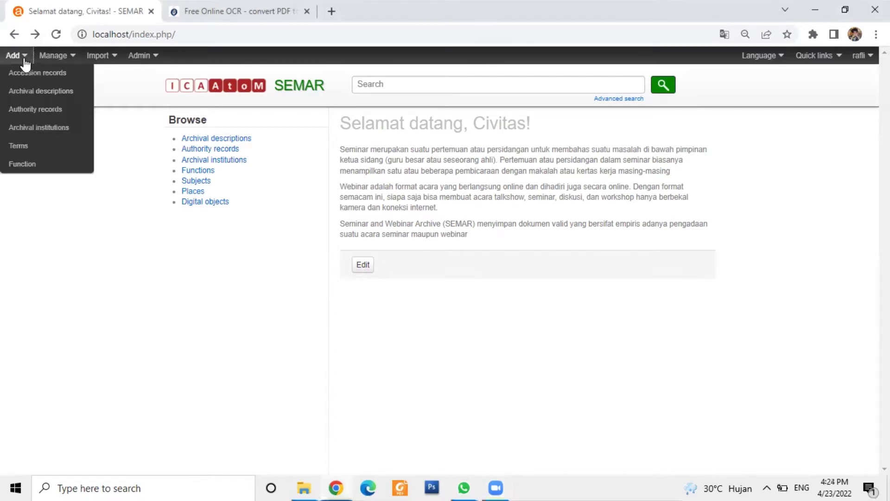
{"action": "left_click", "coordinate": [35, 130]}
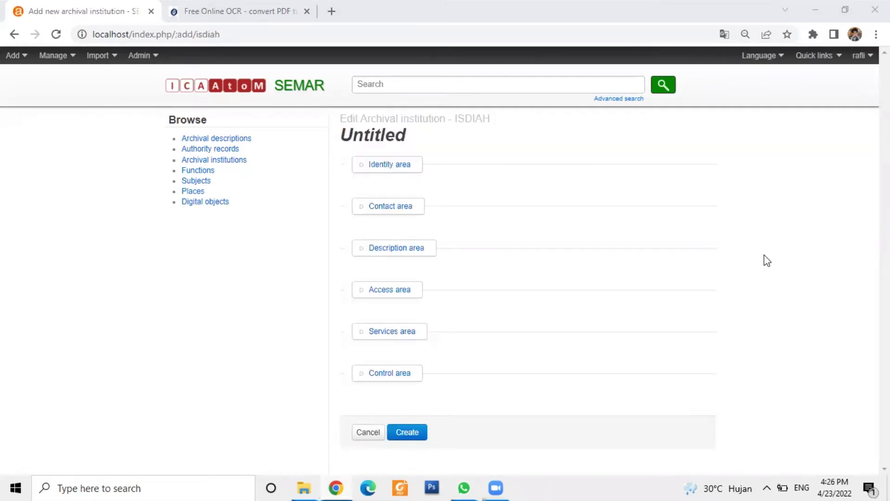
{"action": "left_click", "coordinate": [382, 166]}
{"action": "left_click", "coordinate": [383, 166]}
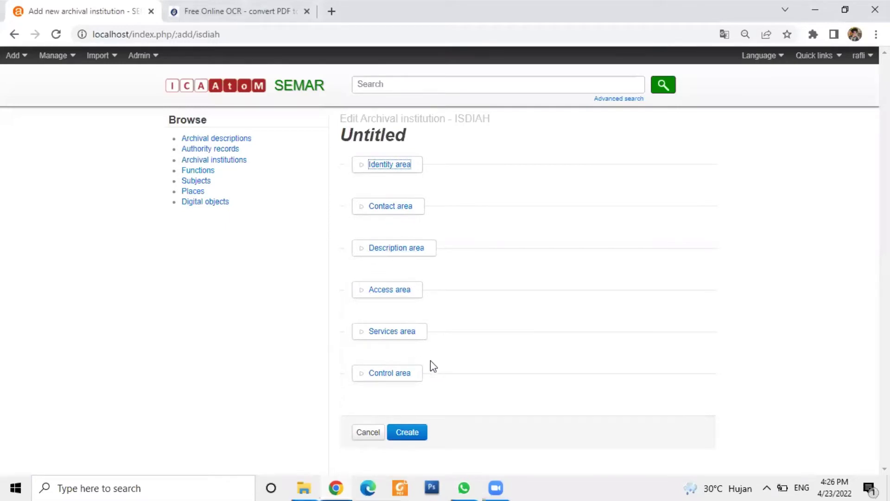
Step: Upload the Lomba Poster Identity 2021 certificate image from Downloads to the Free Online OCR page and convert it to plain text
{"action": "left_click", "coordinate": [310, 482]}
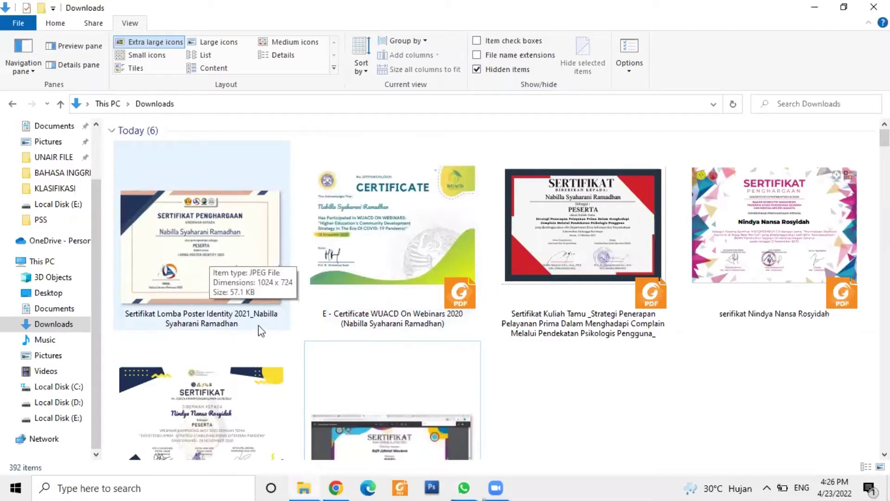
{"action": "left_click", "coordinate": [335, 488]}
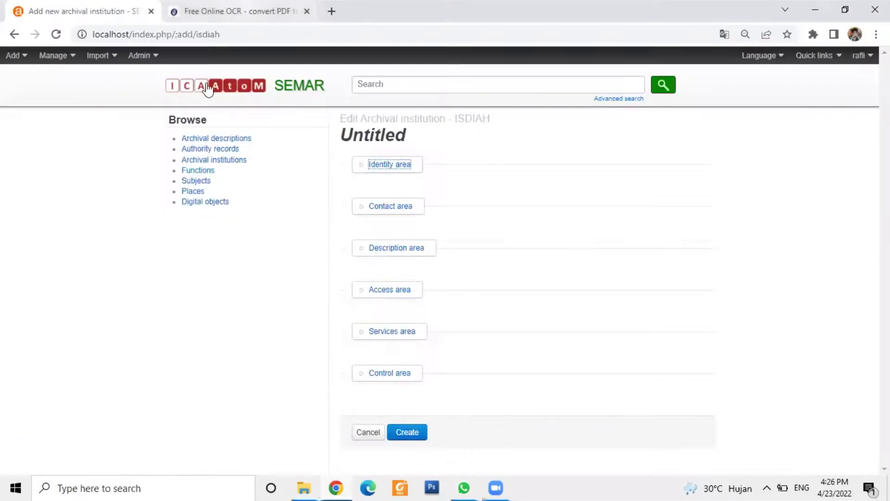
{"action": "left_click", "coordinate": [183, 108]}
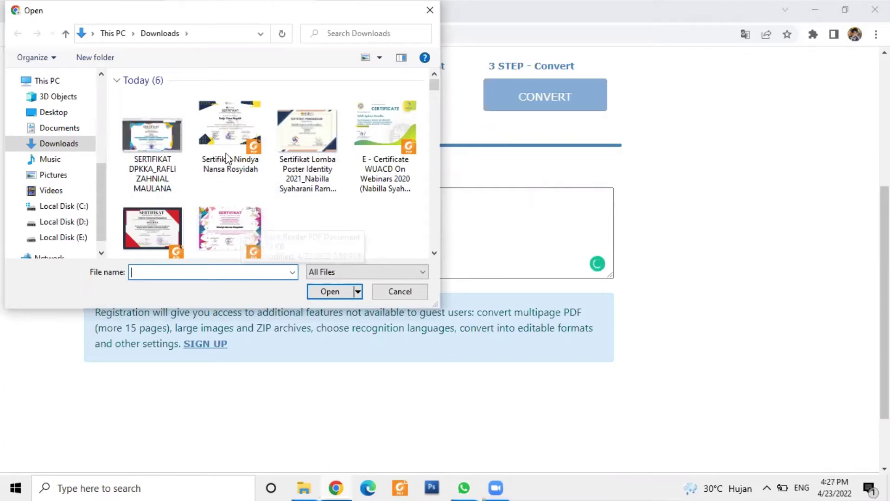
{"action": "left_click", "coordinate": [324, 148]}
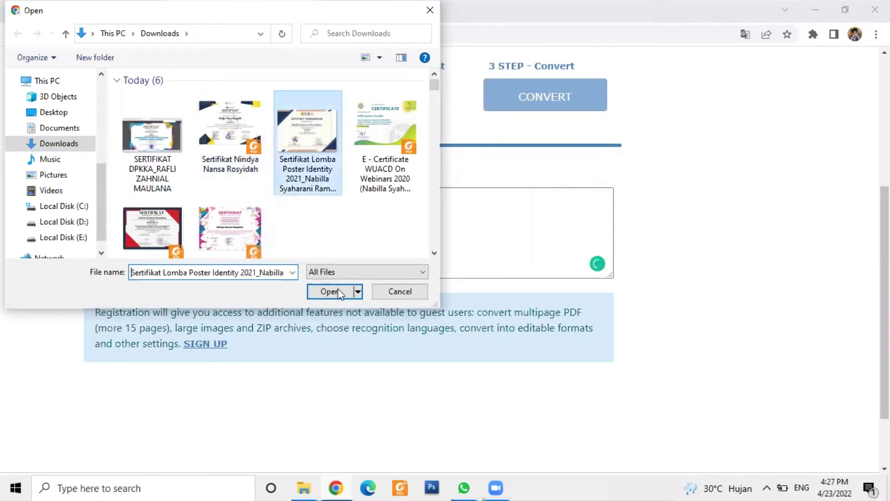
{"action": "left_click", "coordinate": [330, 291]}
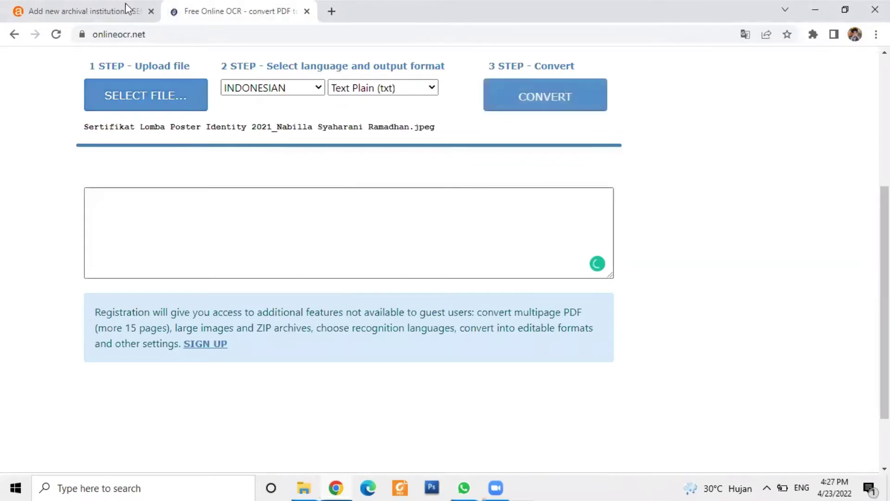
{"action": "left_click", "coordinate": [544, 93]}
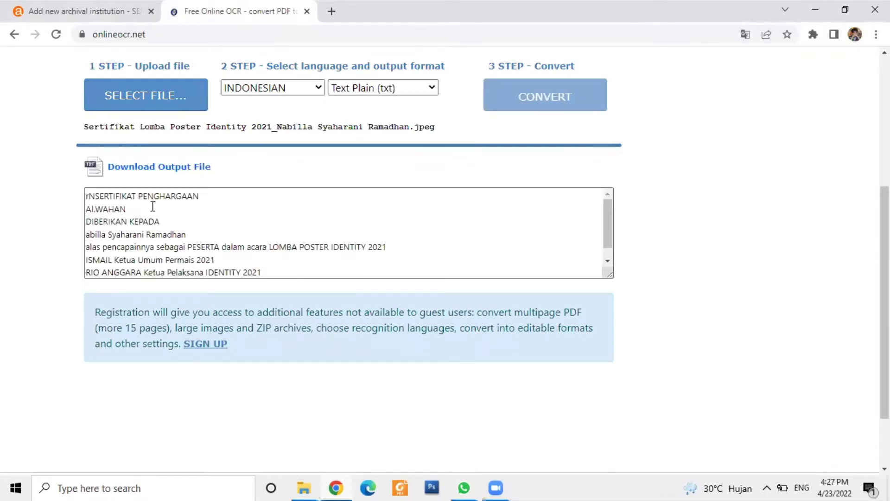
Step: Return to the new archival institution form and set the identifier in the Identity area to X004
{"action": "key", "text": "ctrl+shift+Tab"}
{"action": "left_click", "coordinate": [390, 163]}
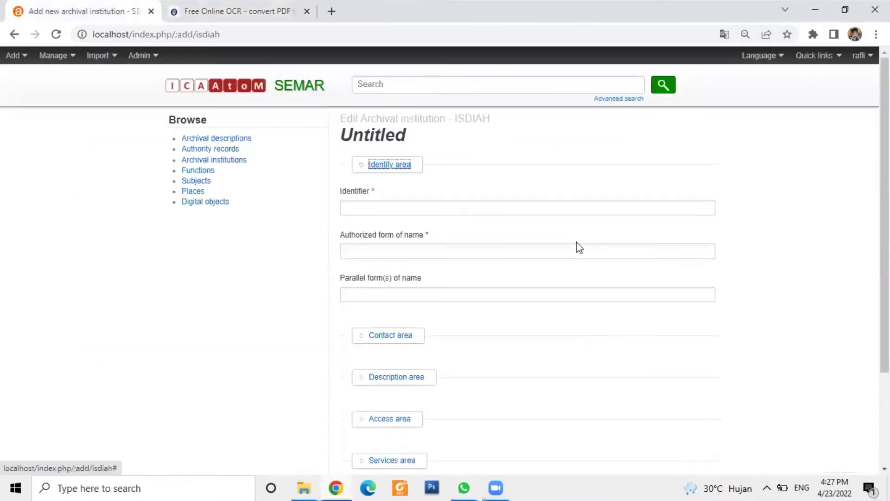
{"action": "key", "text": "Tab"}
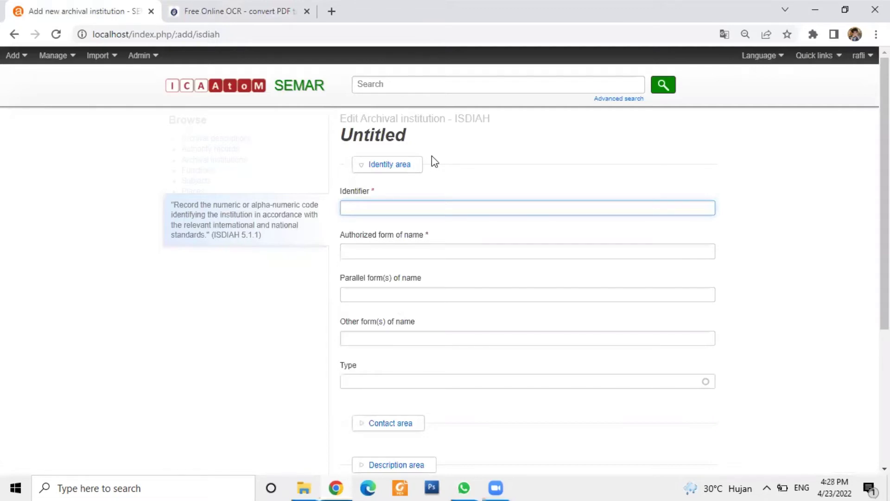
{"action": "type", "text": "X00"}
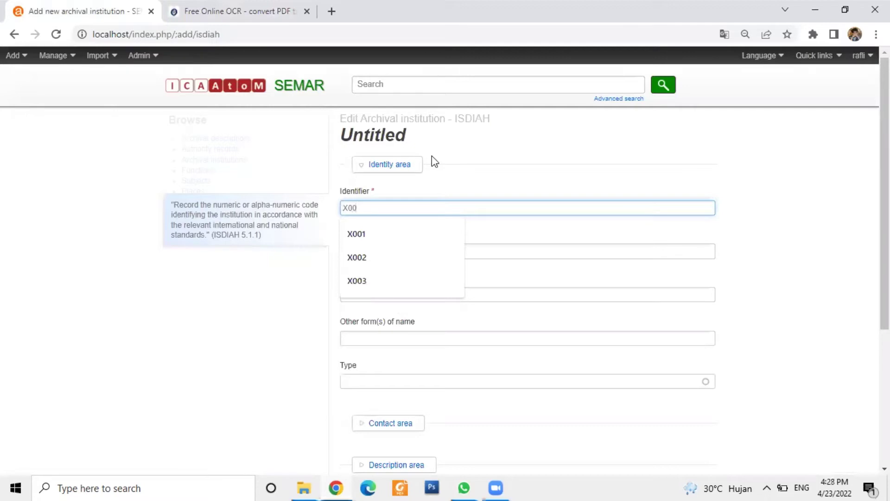
{"action": "type", "text": "4"}
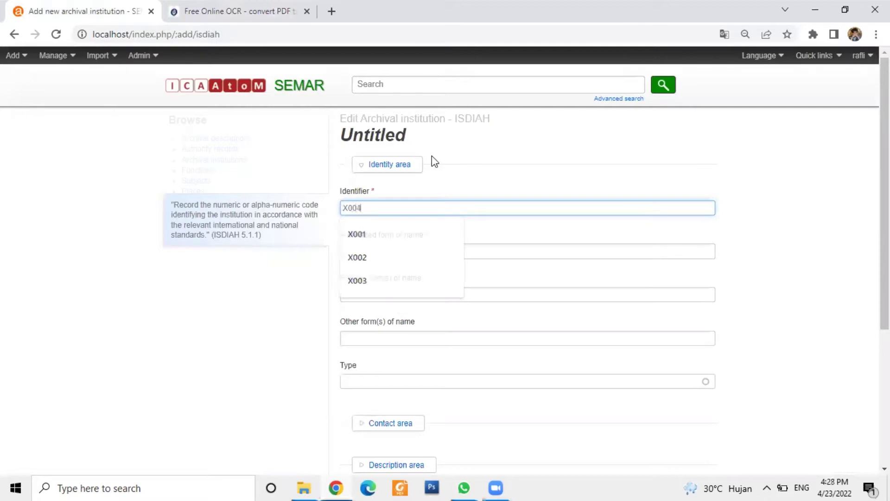
Step: Fill in the authorized form of name with the Lomba Poster Identity 2021 certificate's file name copied from Downloads, and collapse the Identity area
{"action": "left_click", "coordinate": [548, 256]}
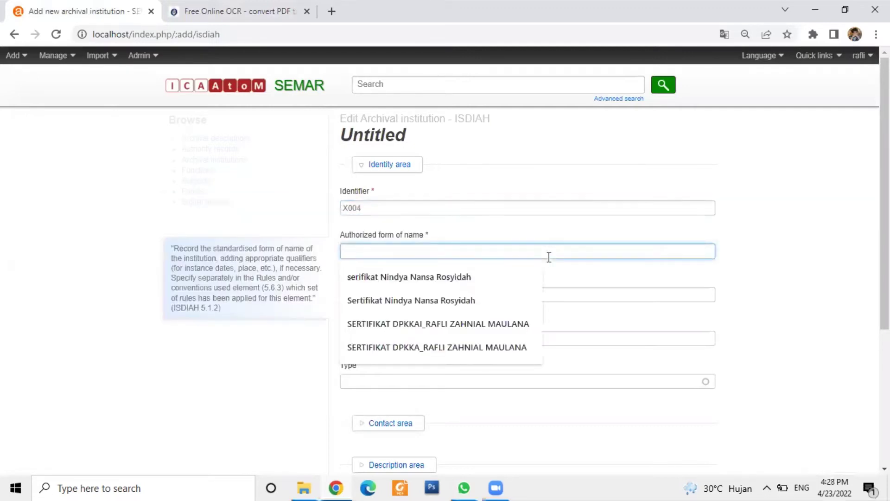
{"action": "left_click", "coordinate": [299, 487]}
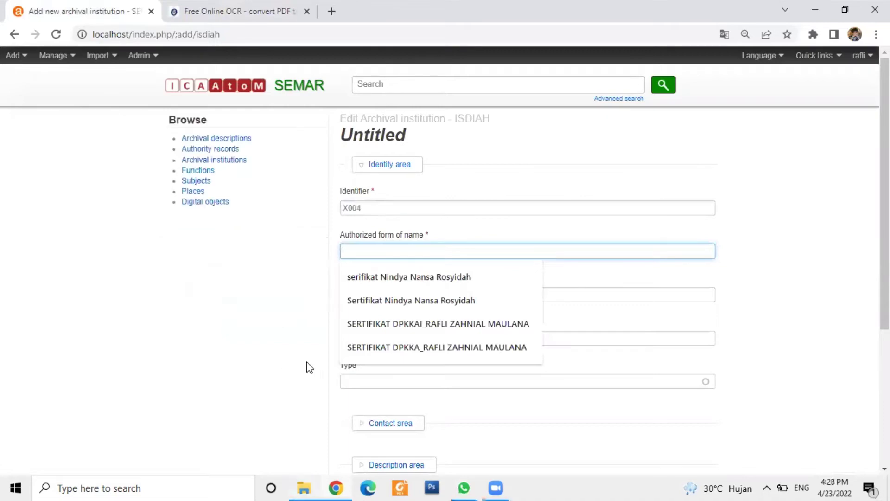
{"action": "left_click", "coordinate": [218, 319]}
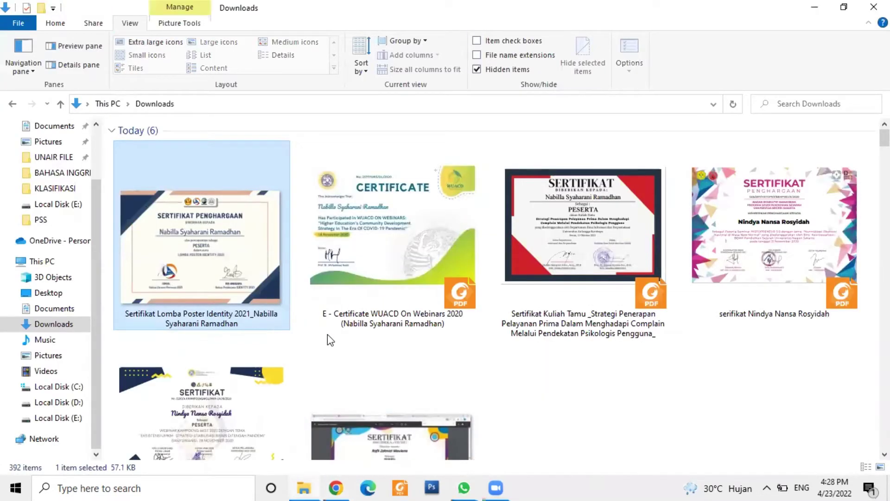
{"action": "key", "text": "F2"}
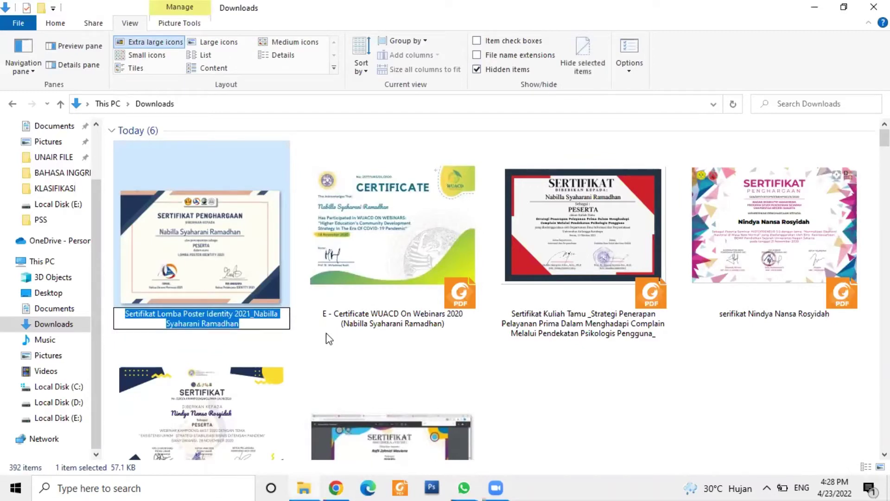
{"action": "key", "text": "ctrl+c"}
{"action": "left_click", "coordinate": [336, 488]}
{"action": "left_click", "coordinate": [425, 245]}
{"action": "key", "text": "ctrl+v"}
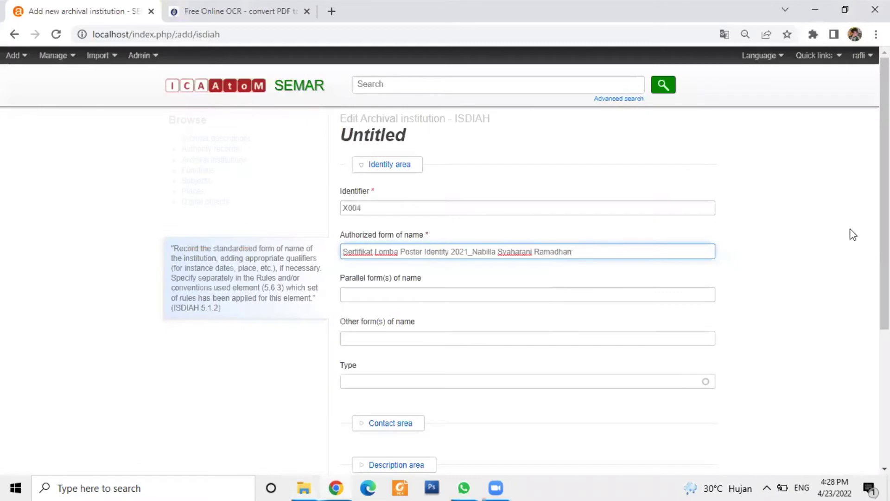
{"action": "scroll", "coordinate": [430, 175], "scroll_direction": "down", "scroll_amount": 1}
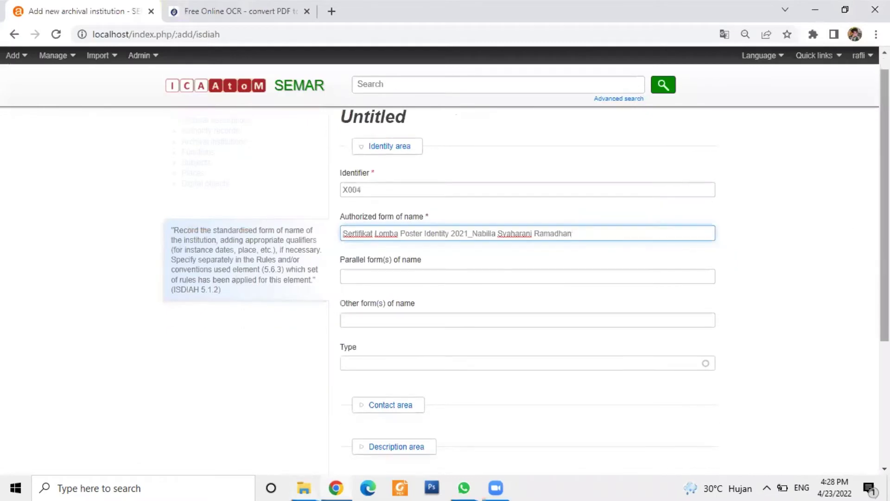
{"action": "scroll", "coordinate": [431, 176], "scroll_direction": "down", "scroll_amount": 1}
{"action": "scroll", "coordinate": [430, 175], "scroll_direction": "up", "scroll_amount": 2}
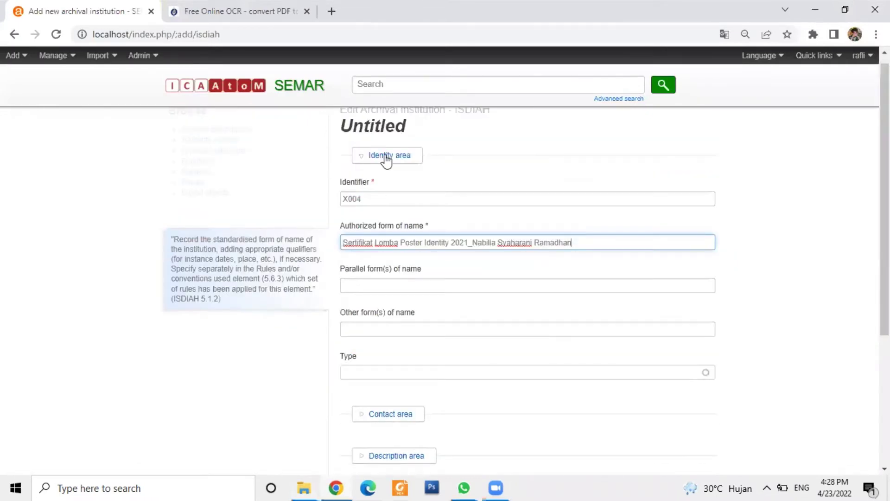
{"action": "left_click", "coordinate": [385, 155]}
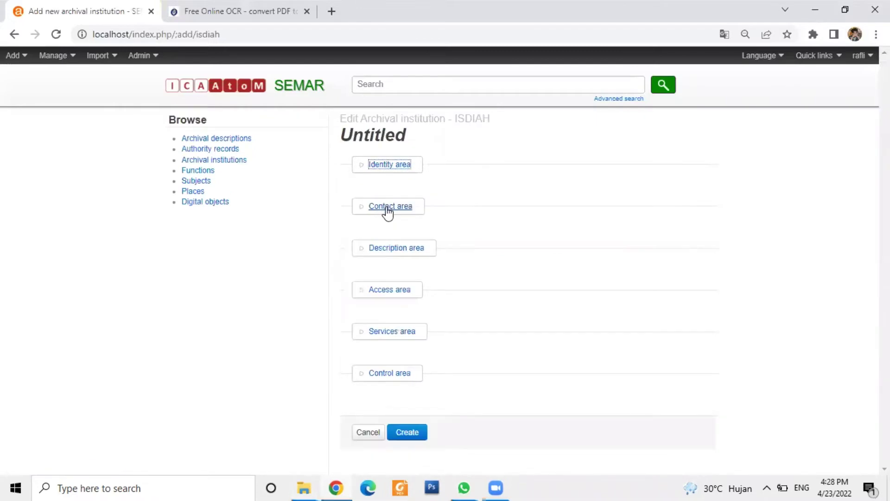
Step: Start a new related contact in the Contact area and open the Lomba Poster Identity 2021 certificate image in a separate browser tab
{"action": "left_click", "coordinate": [385, 206]}
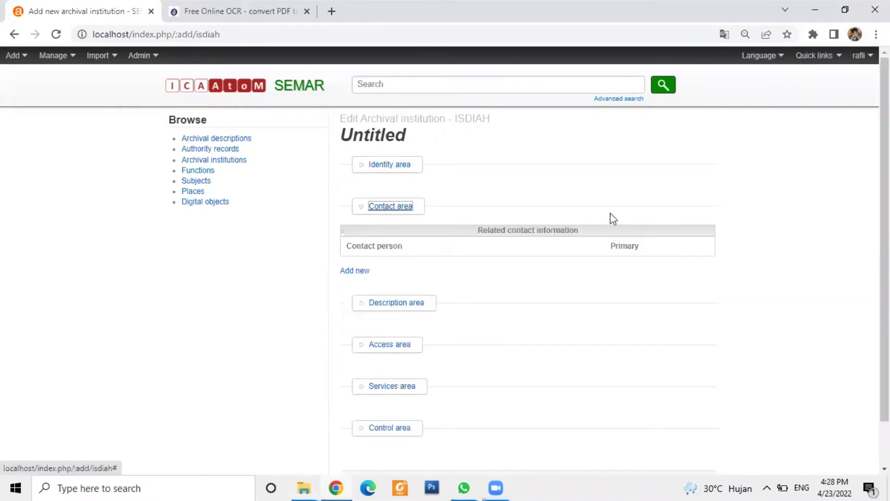
{"action": "left_click", "coordinate": [359, 271]}
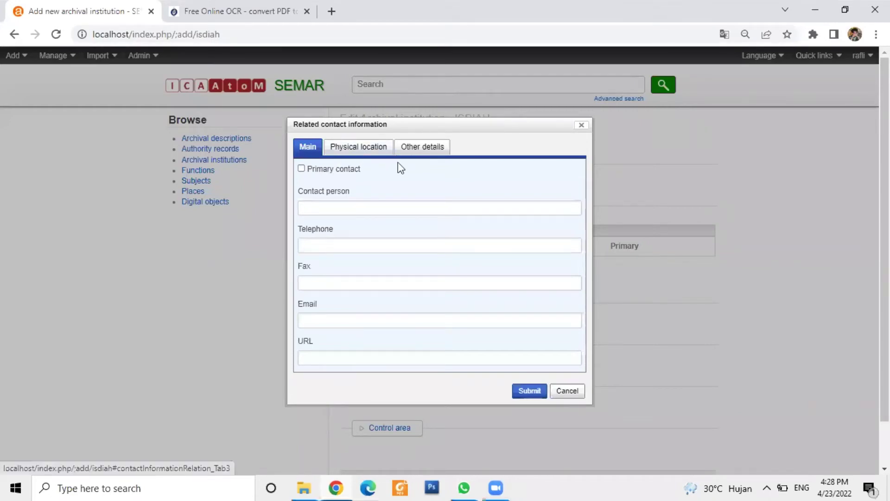
{"action": "left_click", "coordinate": [383, 208]}
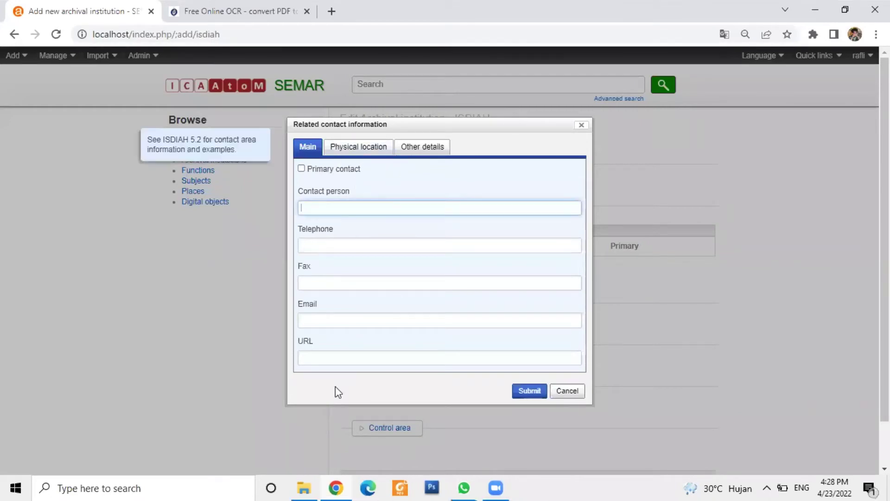
{"action": "left_click", "coordinate": [337, 487]}
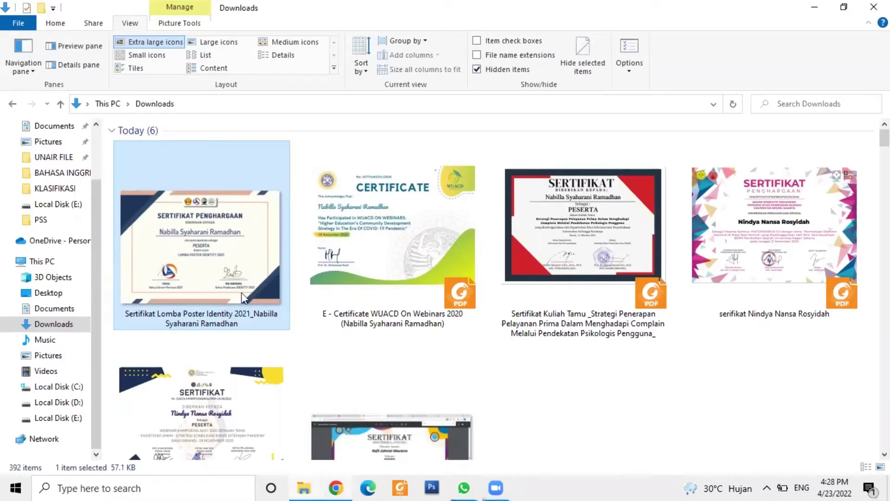
{"action": "left_click_drag", "start_coordinate": [230, 254], "coordinate": [422, 18]}
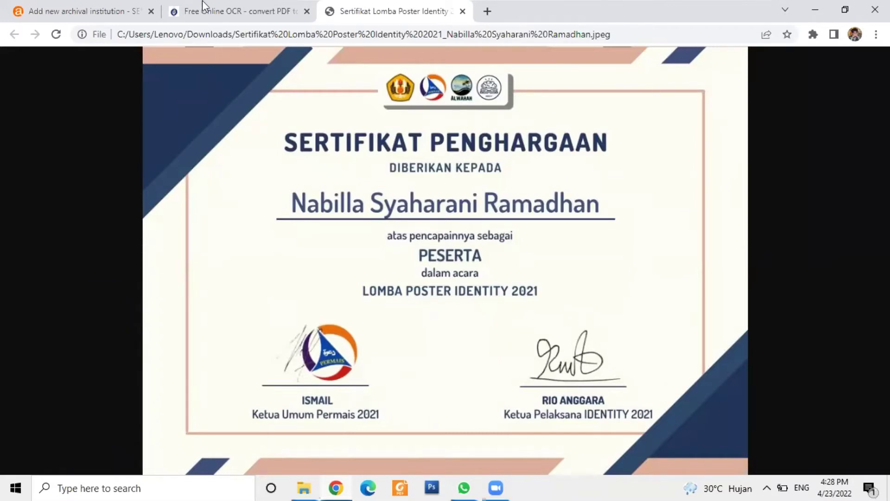
Step: Enter "Ketua Umum Permais 2021" followed by the chairperson's name from the certificate as the contact person
{"action": "left_click", "coordinate": [118, 7]}
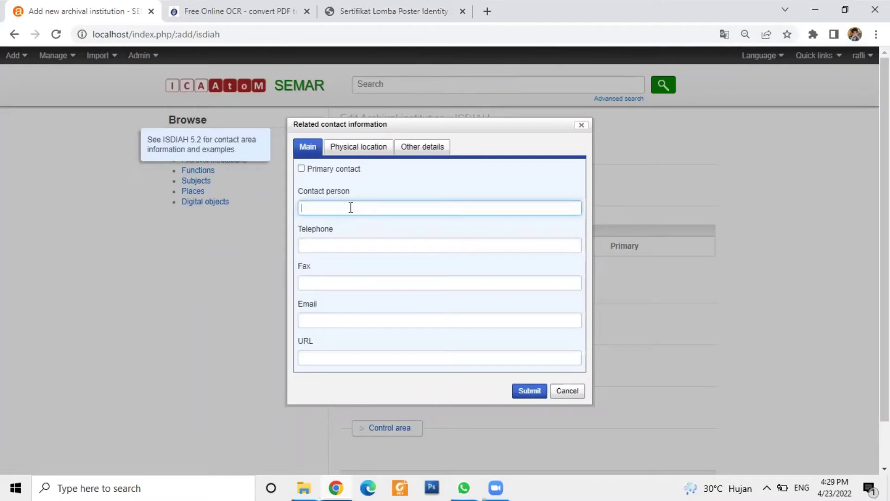
{"action": "type", "text": "Ketua Umum Permais 2021"}
{"action": "left_click", "coordinate": [380, 11]}
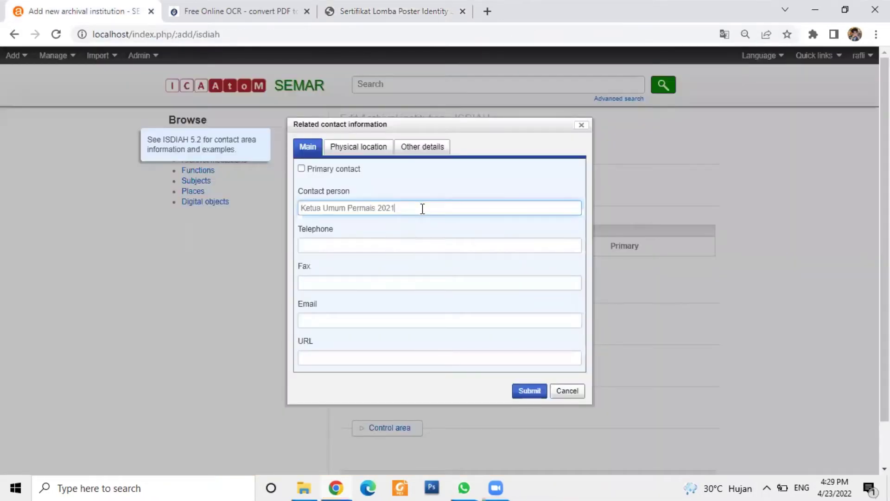
{"action": "type", "text": ", Ismail"}
Step: Set the contact's country to Indonesia, leave the other details empty and submit the related contact information
{"action": "left_click", "coordinate": [354, 147]}
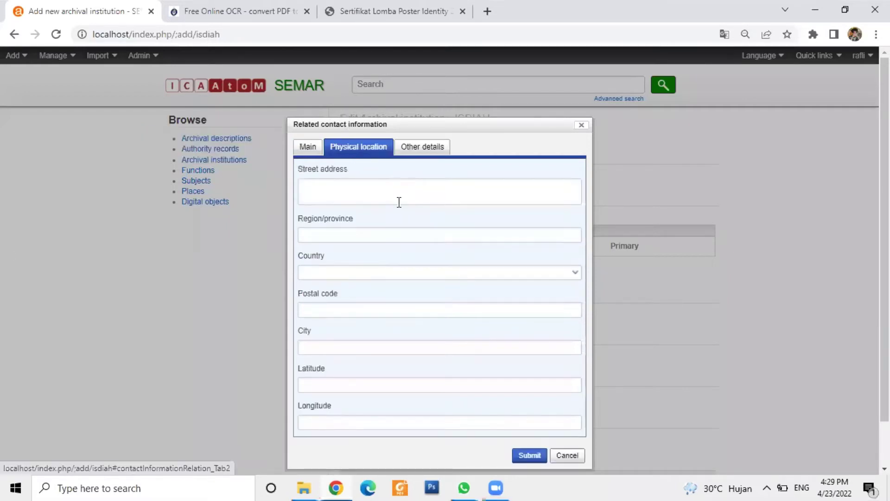
{"action": "left_click", "coordinate": [345, 190]}
{"action": "left_click", "coordinate": [336, 274]}
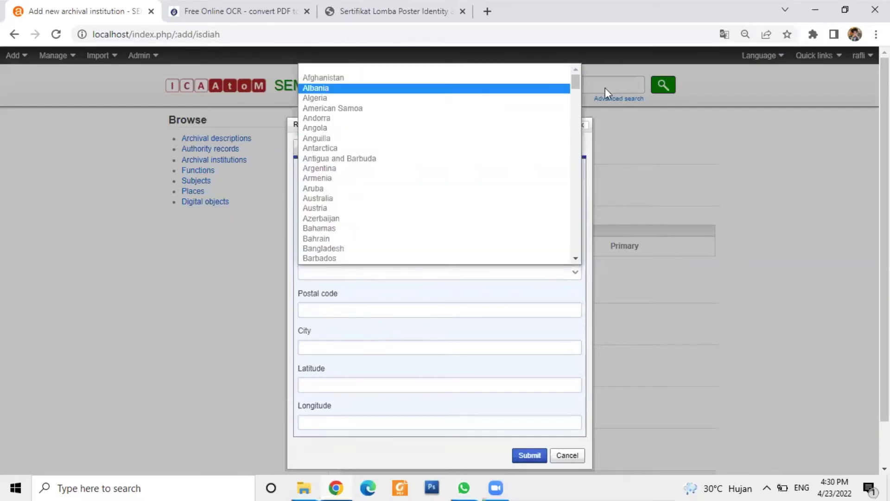
{"action": "left_click_drag", "start_coordinate": [575, 87], "coordinate": [575, 74]}
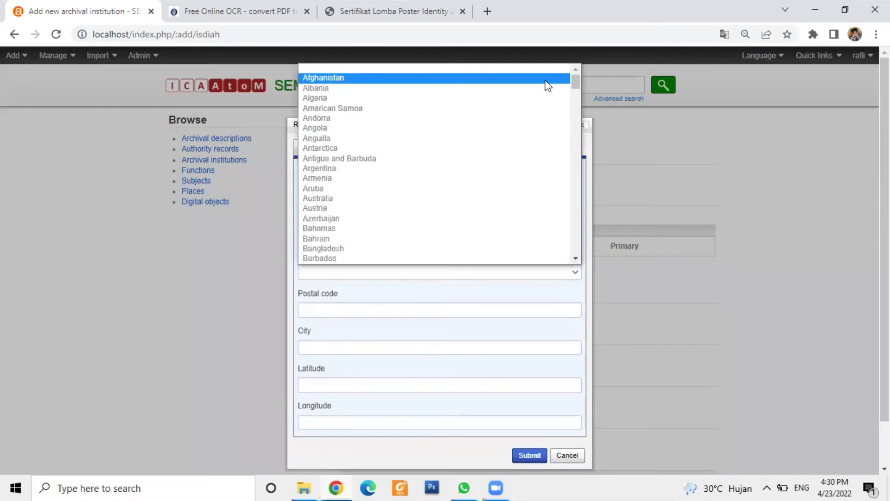
{"action": "type", "text": "india"}
{"action": "key", "text": "Down"}
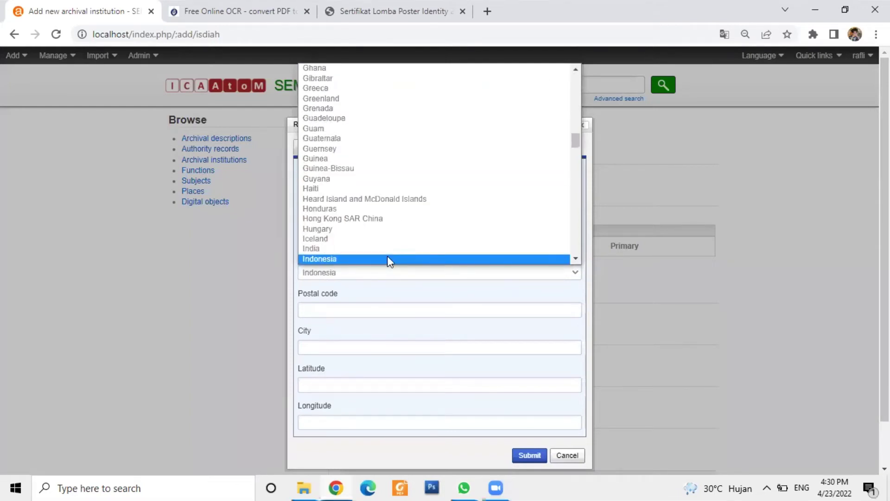
{"action": "left_click", "coordinate": [388, 257]}
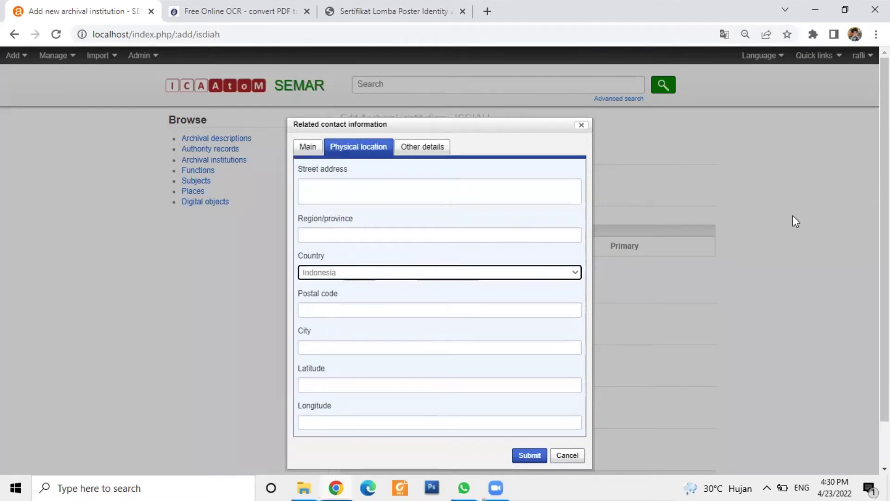
{"action": "left_click", "coordinate": [420, 147]}
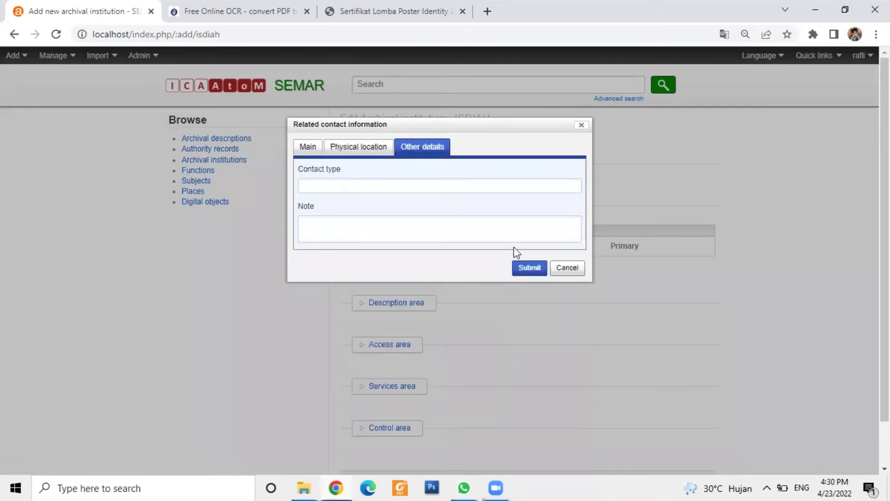
{"action": "left_click", "coordinate": [529, 268]}
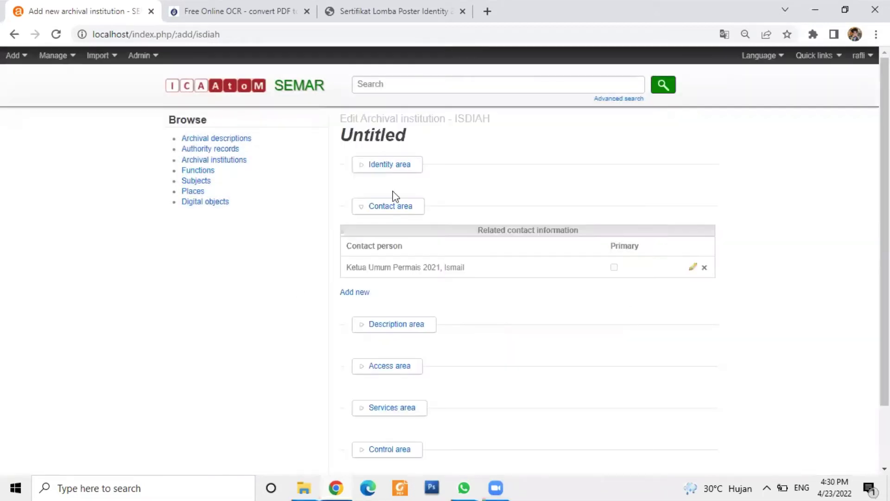
Step: Collapse the Contact area and expand the Description area of the archival institution form
{"action": "left_click", "coordinate": [389, 207]}
{"action": "left_click", "coordinate": [399, 250]}
{"action": "scroll", "coordinate": [422, 256], "scroll_direction": "down", "scroll_amount": 4}
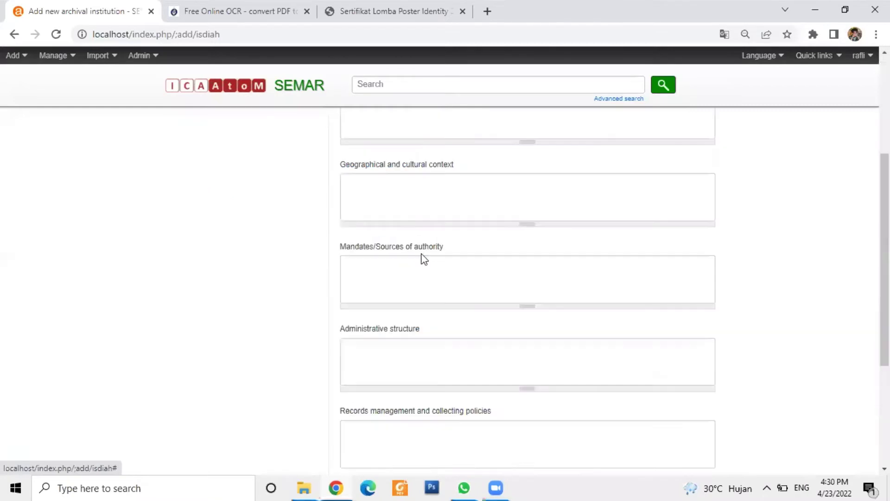
{"action": "scroll", "coordinate": [446, 251], "scroll_direction": "up", "scroll_amount": 4}
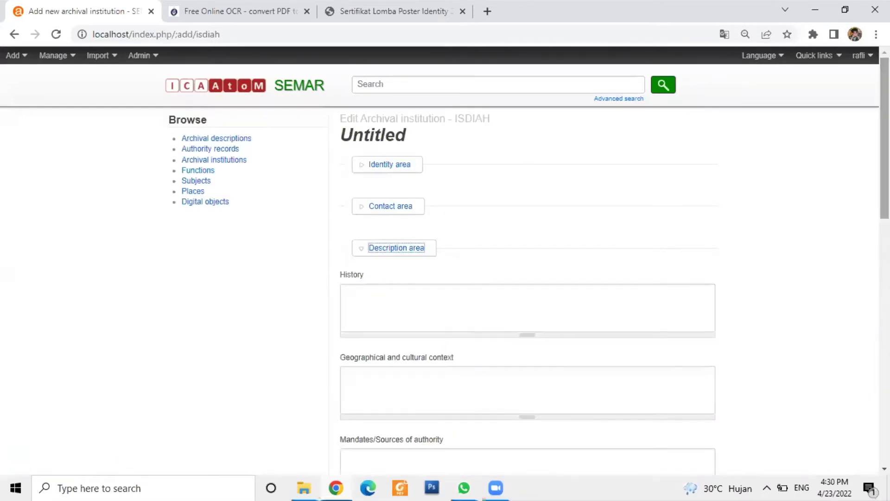
Step: Copy the full OCR output text from the Free Online OCR tab into the Description area's History field
{"action": "left_click", "coordinate": [199, 9]}
{"action": "left_click", "coordinate": [178, 208]}
{"action": "key", "text": "ctrl+a"}
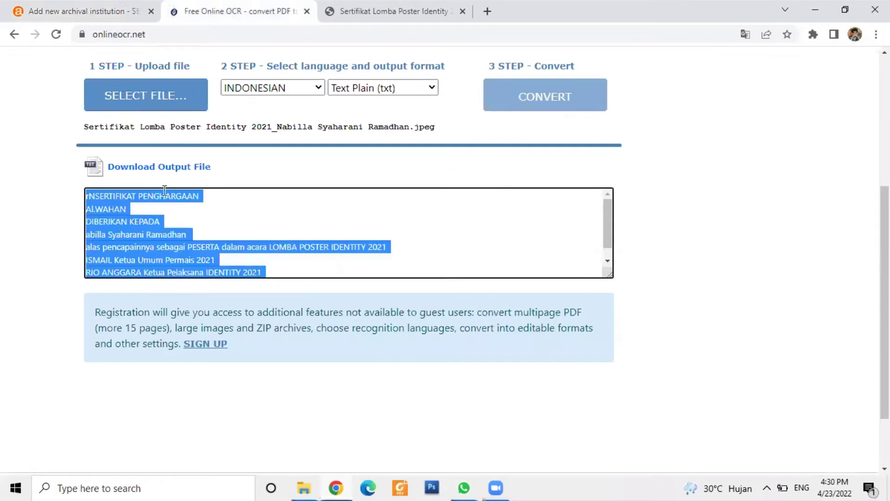
{"action": "key", "text": "ctrl+shift+Tab"}
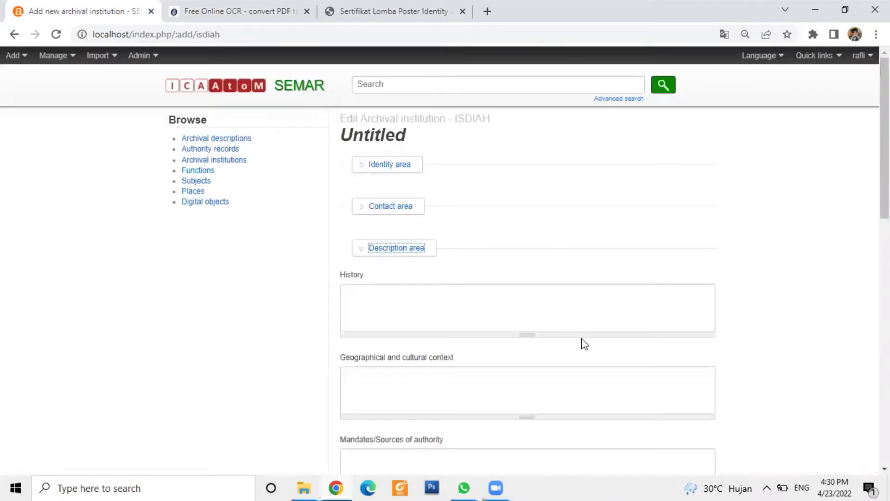
{"action": "key", "text": "Tab"}
{"action": "key", "text": "ctrl+v"}
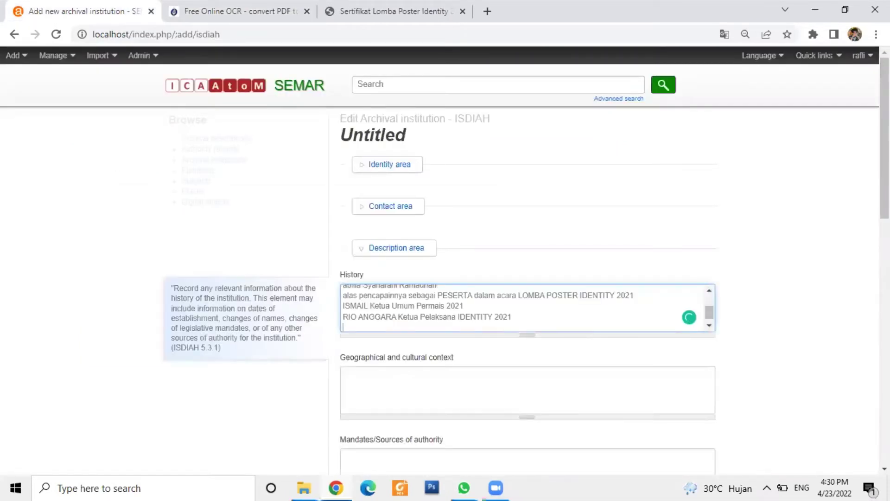
Step: Look through the remaining Description area fields, from Geographical and cultural context to Finding aids, guides and publications
{"action": "scroll", "coordinate": [528, 278], "scroll_direction": "down", "scroll_amount": 1}
{"action": "scroll", "coordinate": [528, 278], "scroll_direction": "down", "scroll_amount": 3}
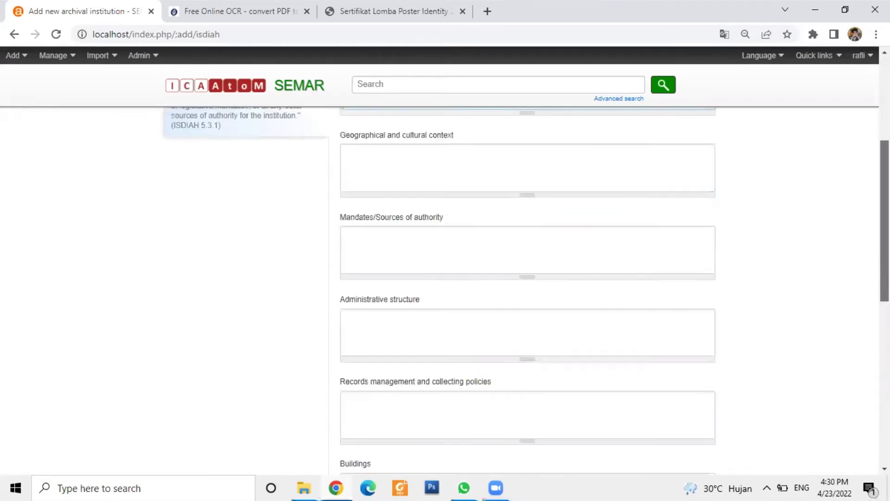
{"action": "scroll", "coordinate": [527, 279], "scroll_direction": "up", "scroll_amount": 4}
{"action": "scroll", "coordinate": [527, 278], "scroll_direction": "down", "scroll_amount": 3}
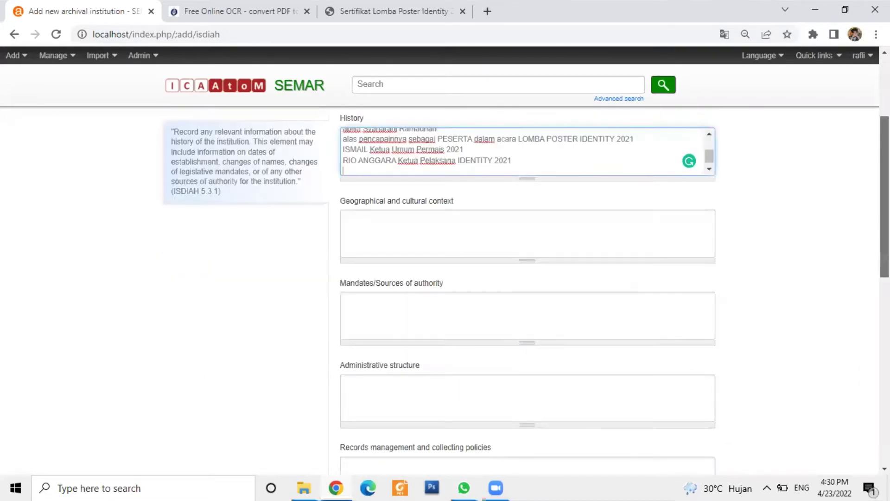
{"action": "scroll", "coordinate": [568, 331], "scroll_direction": "down", "scroll_amount": 1}
{"action": "scroll", "coordinate": [431, 349], "scroll_direction": "down", "scroll_amount": 1}
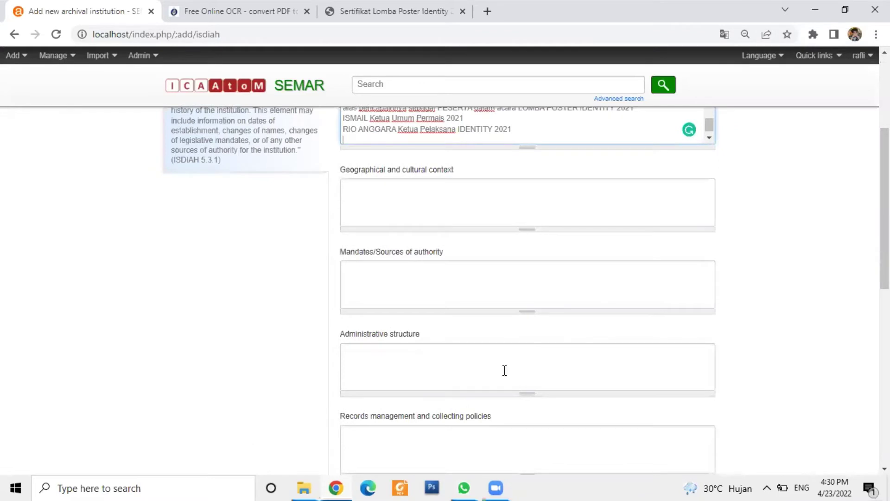
{"action": "scroll", "coordinate": [502, 370], "scroll_direction": "down", "scroll_amount": 2}
{"action": "scroll", "coordinate": [527, 279], "scroll_direction": "down", "scroll_amount": 2}
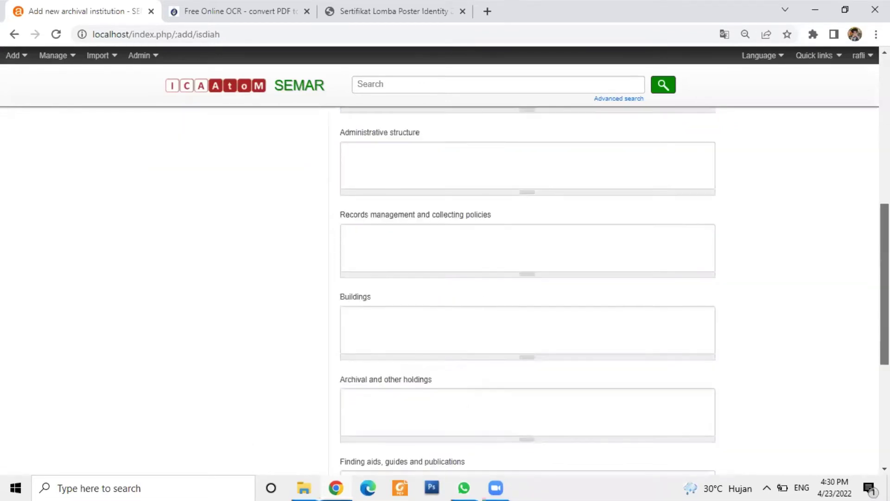
{"action": "scroll", "coordinate": [528, 278], "scroll_direction": "down", "scroll_amount": 2}
{"action": "scroll", "coordinate": [419, 136], "scroll_direction": "up", "scroll_amount": 7}
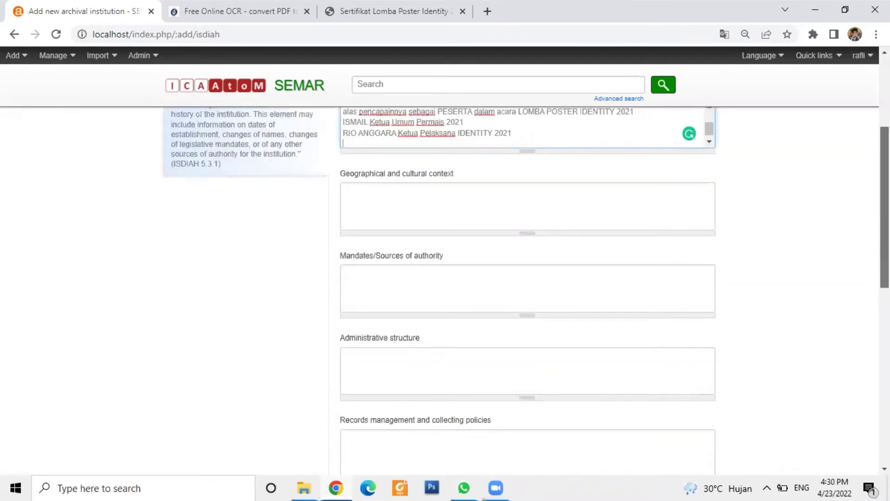
Step: Collapse the Description area and expand the Control area
{"action": "left_click", "coordinate": [413, 163]}
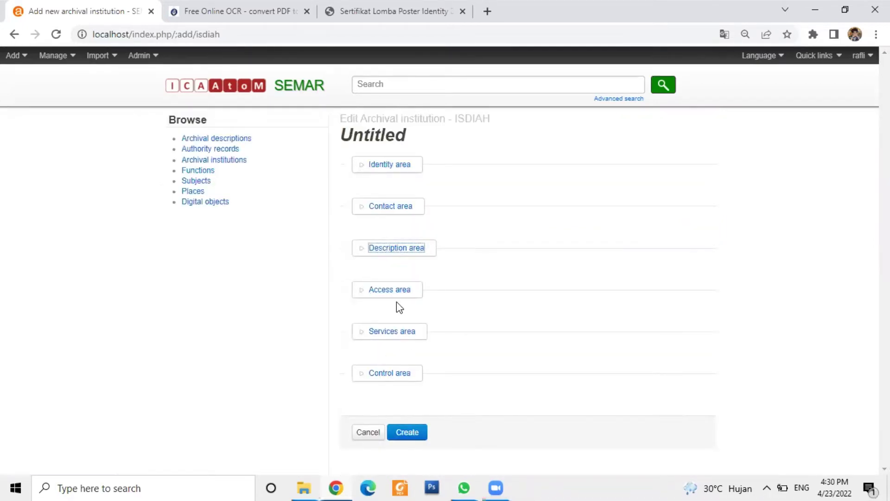
{"action": "left_click", "coordinate": [390, 373]}
{"action": "scroll", "coordinate": [848, 224], "scroll_direction": "down", "scroll_amount": 7}
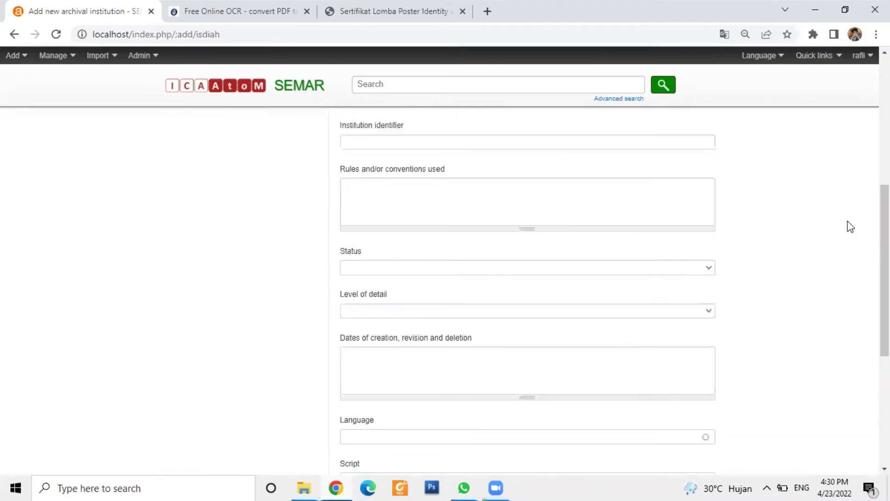
{"action": "scroll", "coordinate": [848, 224], "scroll_direction": "up", "scroll_amount": 2}
{"action": "scroll", "coordinate": [527, 288], "scroll_direction": "up", "scroll_amount": 2}
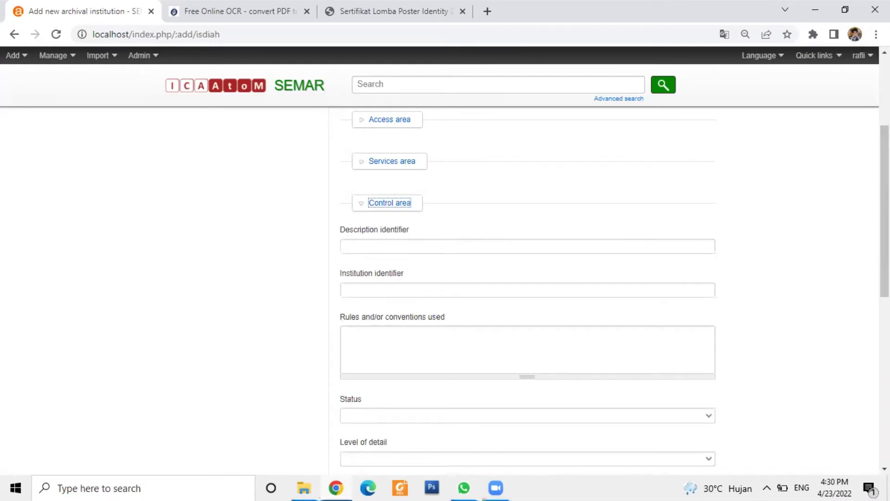
Step: Fill in the Description identifier with the Lomba Poster Identity 2021 certificate's file name copied from Downloads
{"action": "left_click", "coordinate": [437, 249]}
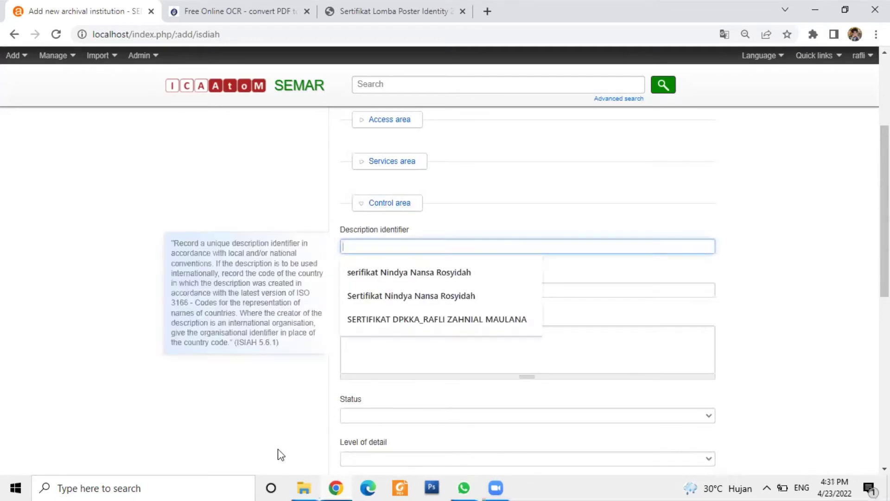
{"action": "left_click", "coordinate": [304, 487]}
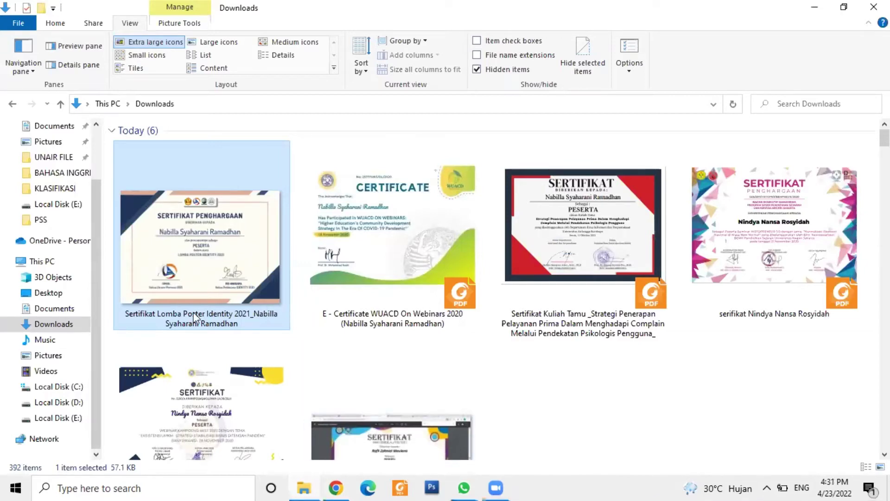
{"action": "left_click", "coordinate": [202, 323]}
{"action": "key", "text": "ctrl+c"}
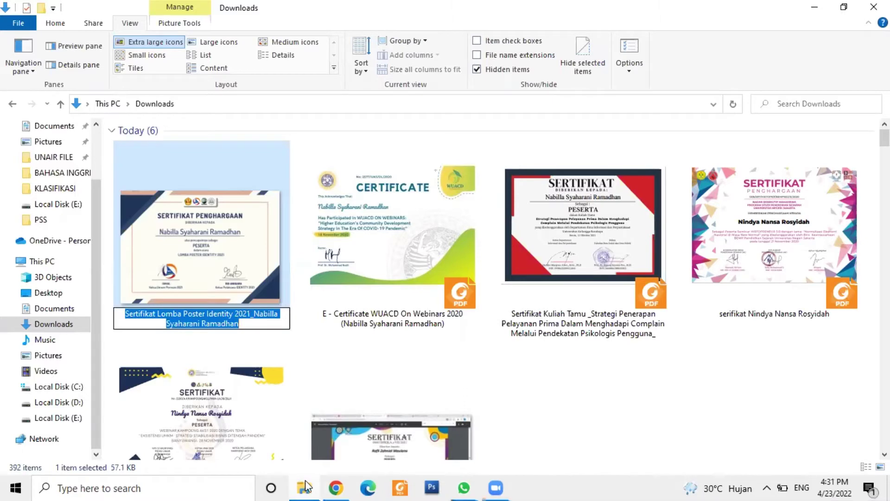
{"action": "left_click", "coordinate": [335, 487]}
{"action": "left_click", "coordinate": [371, 248]}
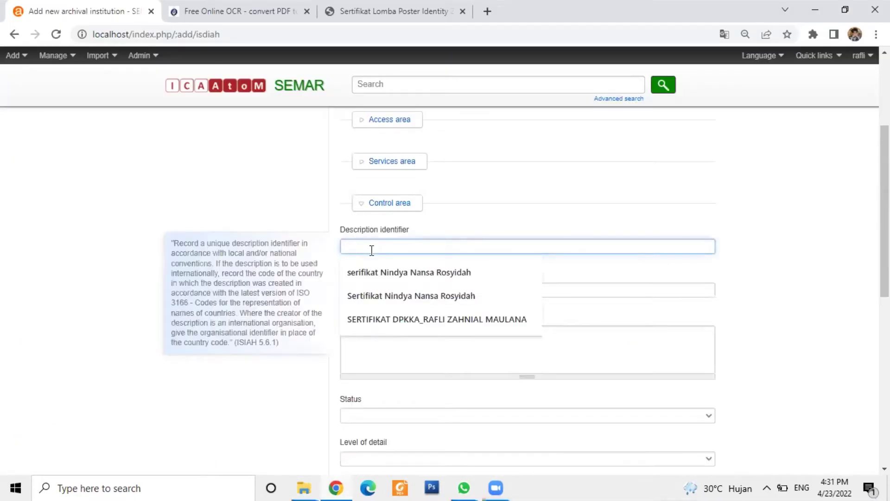
{"action": "key", "text": "ctrl+v"}
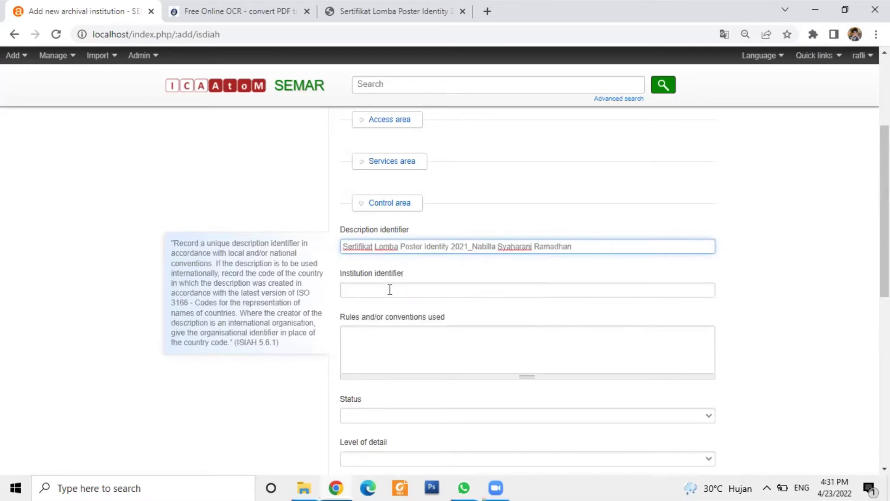
Step: Check the Lomba Poster Identity 2021 certificate in Downloads for an issuing institution to use as the Institution identifier
{"action": "left_click", "coordinate": [389, 290]}
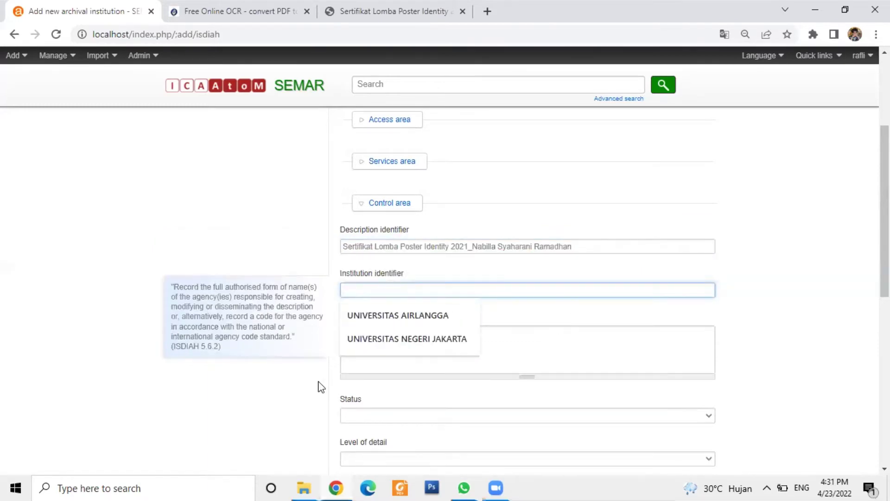
{"action": "left_click", "coordinate": [336, 486]}
{"action": "left_click", "coordinate": [337, 486]}
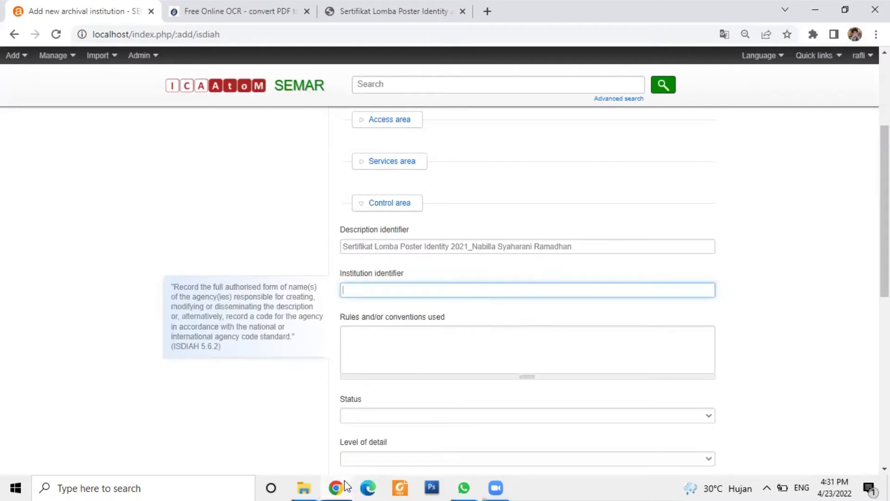
{"action": "mouse_move", "coordinate": [341, 480]}
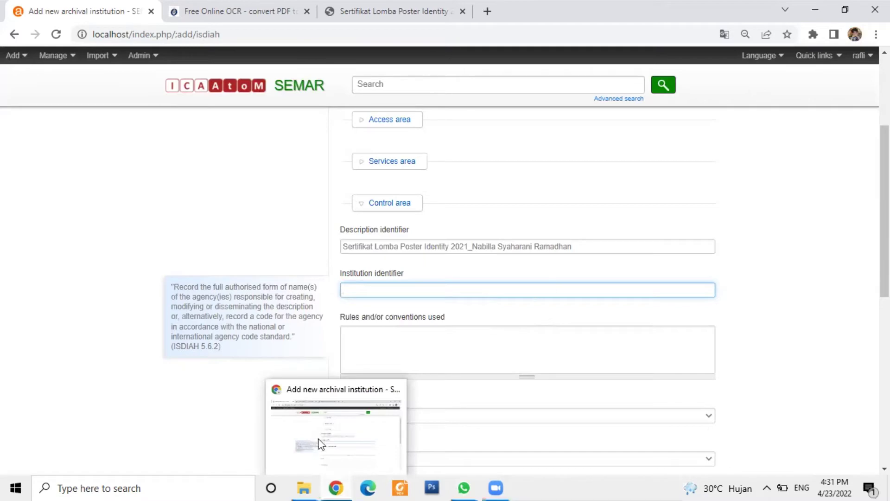
{"action": "left_click", "coordinate": [337, 485]}
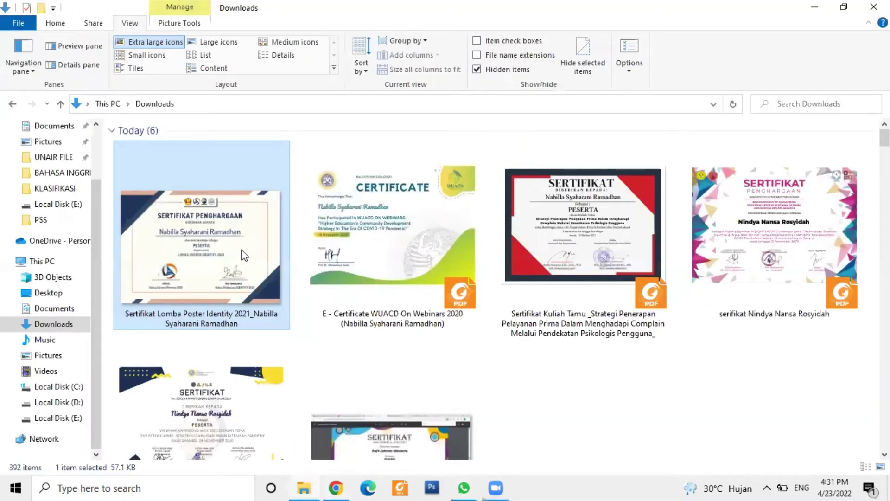
{"action": "mouse_move", "coordinate": [338, 486]}
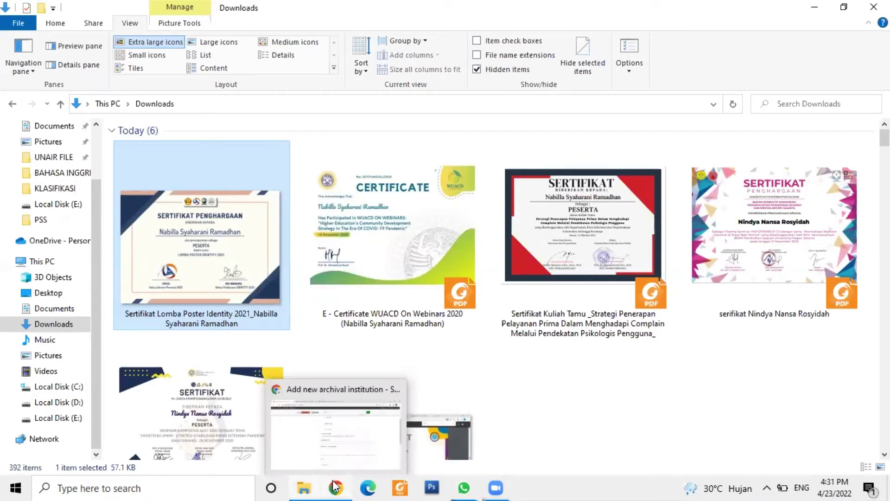
{"action": "left_click", "coordinate": [339, 486]}
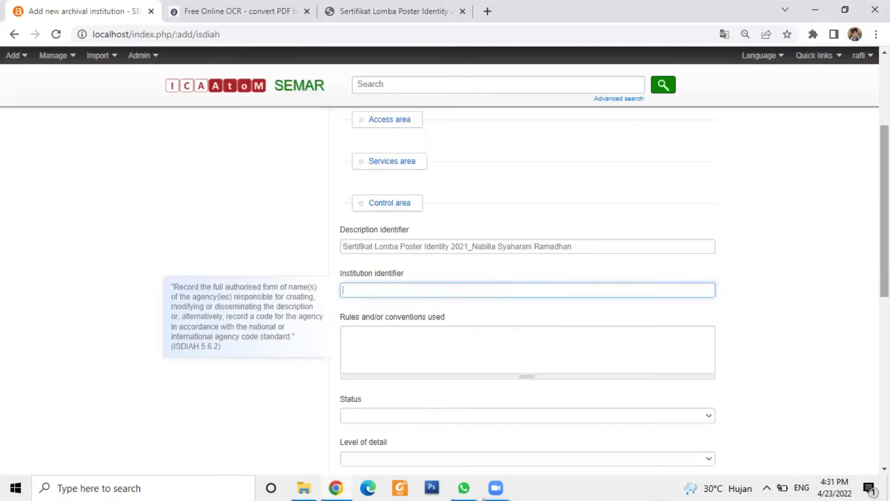
Step: Leave the Institution identifier empty and set the status to Final and the level of detail to Full
{"action": "scroll", "coordinate": [830, 234], "scroll_direction": "down", "scroll_amount": 3}
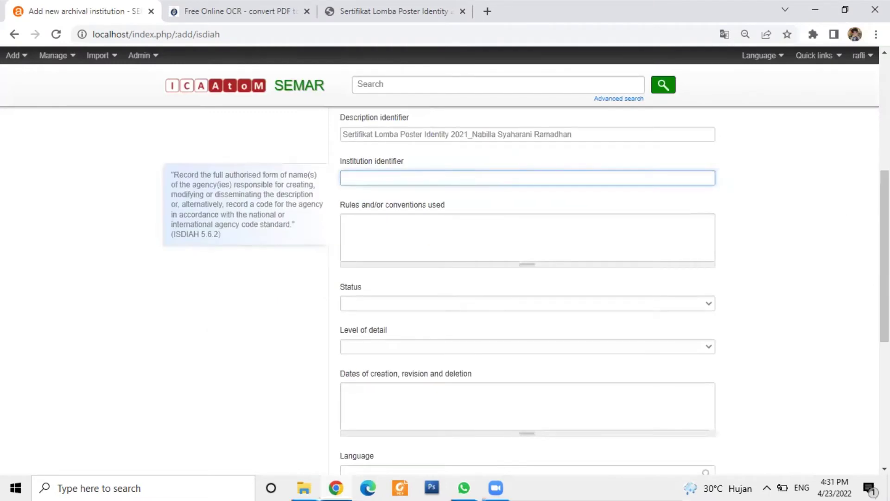
{"action": "scroll", "coordinate": [835, 221], "scroll_direction": "up", "scroll_amount": 1}
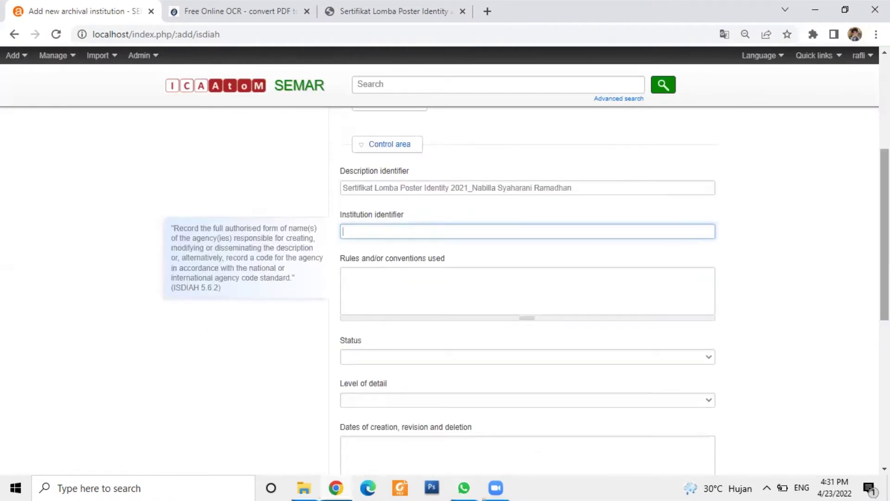
{"action": "scroll", "coordinate": [527, 278], "scroll_direction": "down", "scroll_amount": 1}
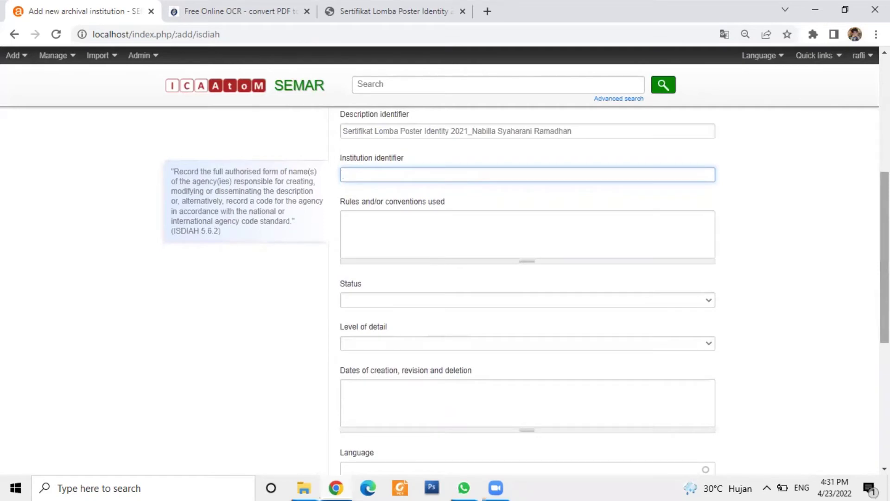
{"action": "scroll", "coordinate": [577, 187], "scroll_direction": "down", "scroll_amount": 2}
{"action": "left_click", "coordinate": [524, 218]}
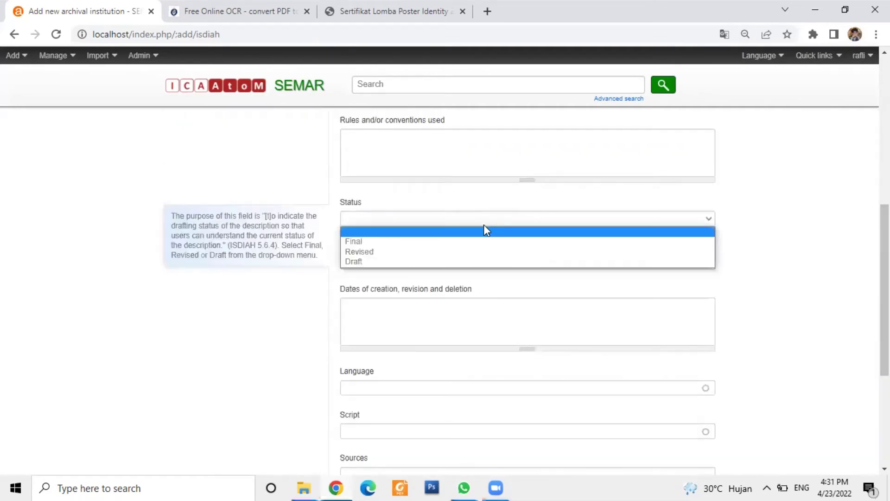
{"action": "left_click", "coordinate": [458, 241]}
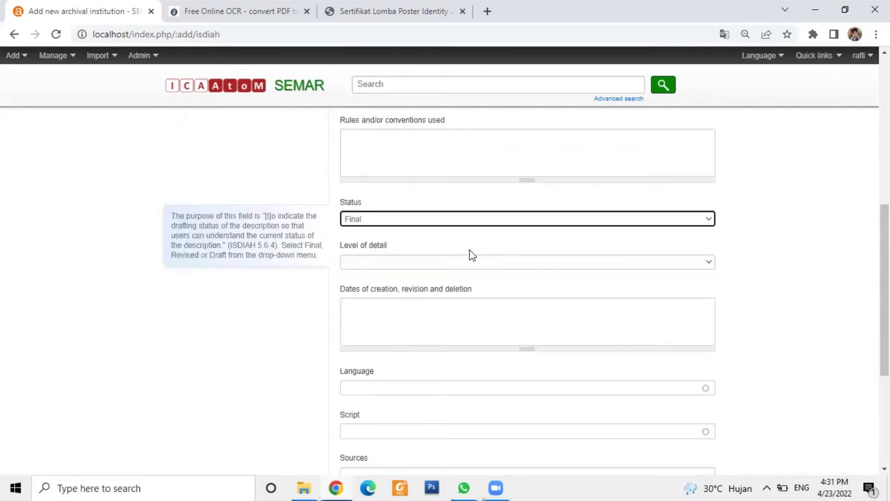
{"action": "left_click", "coordinate": [471, 262]}
{"action": "left_click", "coordinate": [453, 289]}
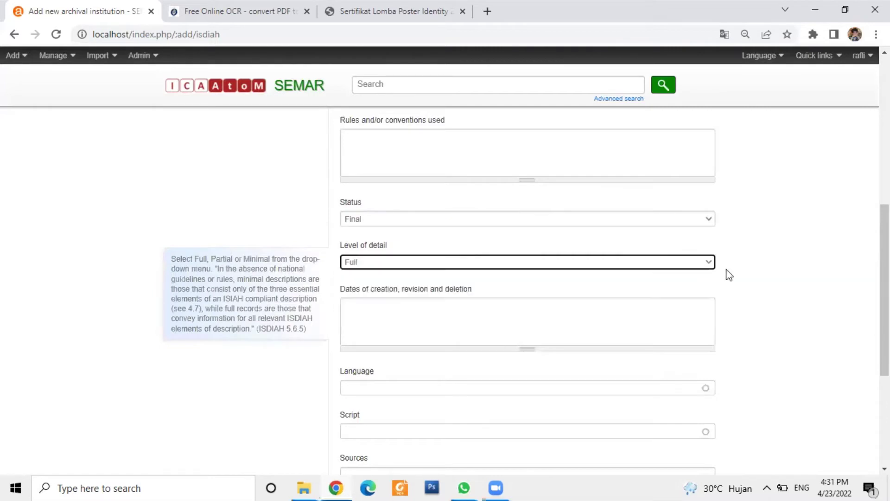
Step: Add Indonesian as the Control area's language and collapse the Control area
{"action": "scroll", "coordinate": [484, 201], "scroll_direction": "down", "scroll_amount": 5}
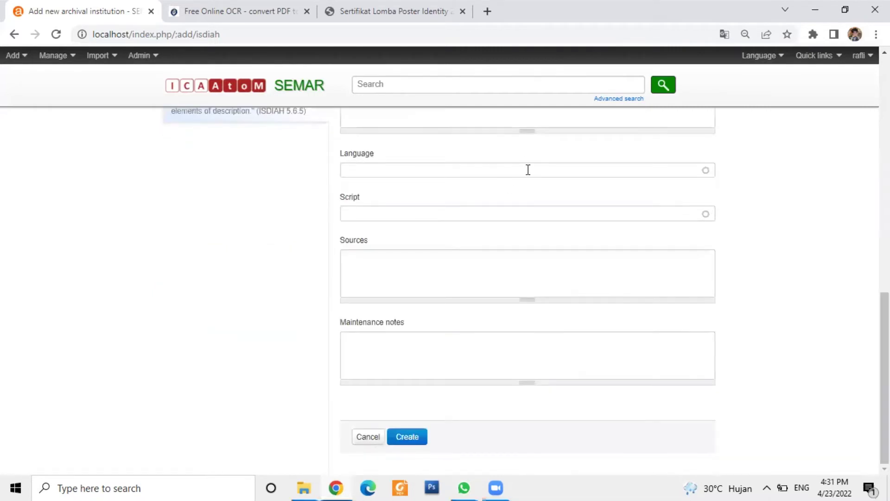
{"action": "left_click", "coordinate": [570, 169]}
{"action": "type", "text": "indone"}
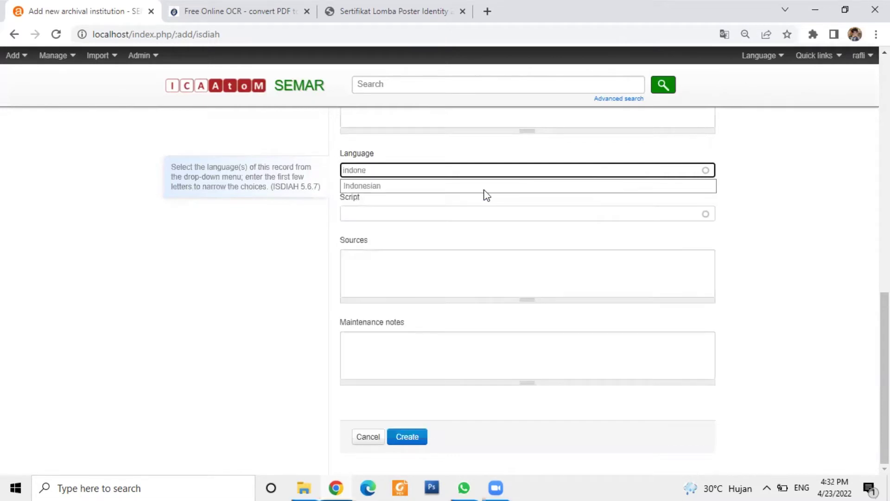
{"action": "key", "text": "Return"}
{"action": "left_click", "coordinate": [766, 270]}
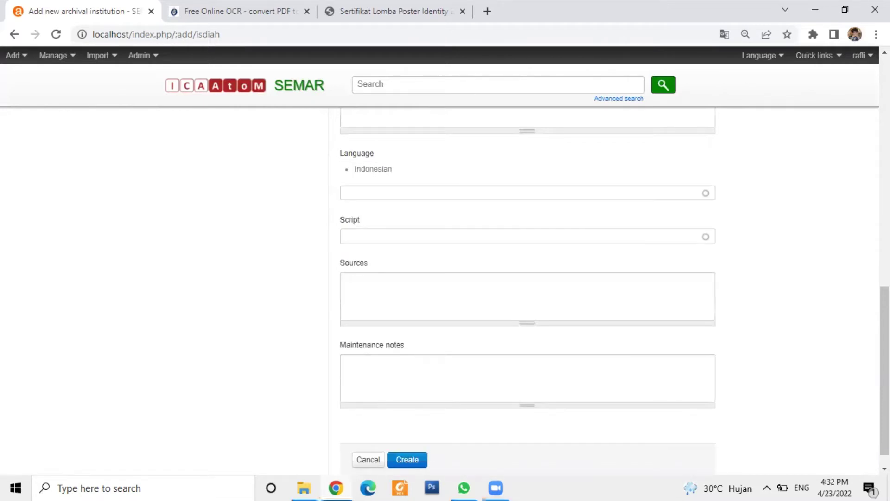
{"action": "scroll", "coordinate": [362, 204], "scroll_direction": "up", "scroll_amount": 8}
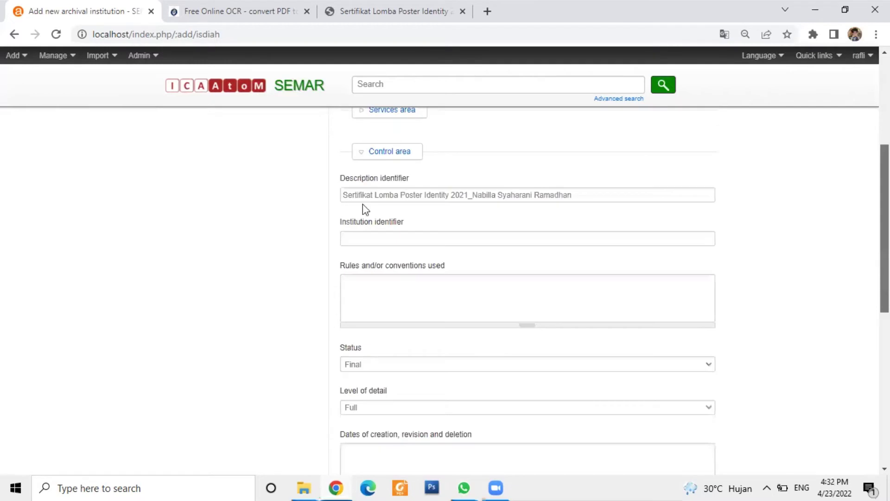
{"action": "left_click", "coordinate": [390, 213]}
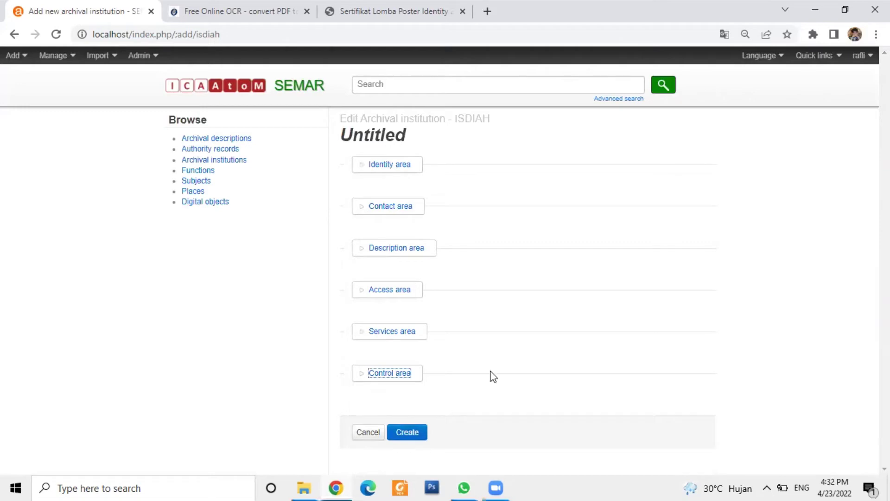
Step: Create the Lomba Poster Identity 2021 institution record, review its saved details, and start adding another archival institution
{"action": "key", "text": "F5"}
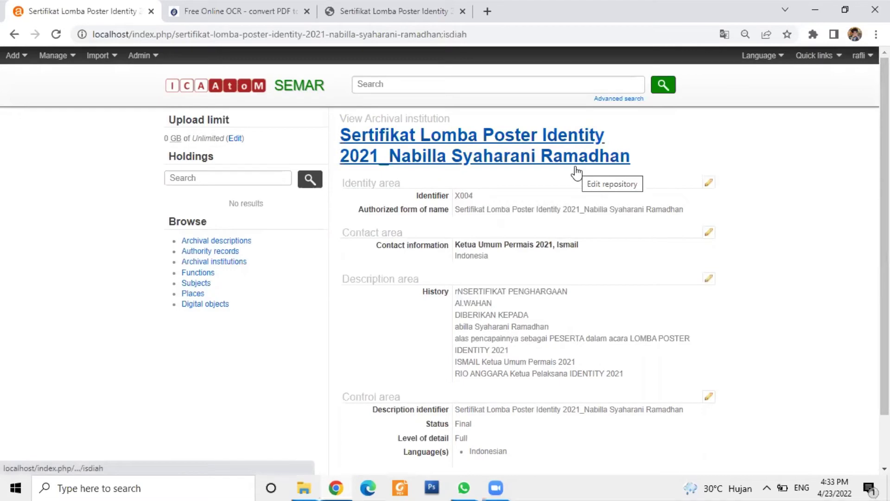
{"action": "scroll", "coordinate": [528, 279], "scroll_direction": "down", "scroll_amount": 1}
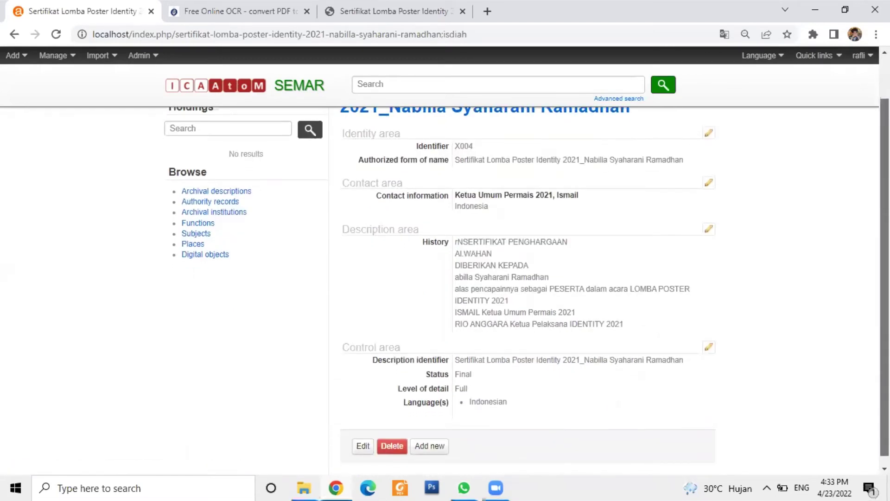
{"action": "scroll", "coordinate": [528, 278], "scroll_direction": "down", "scroll_amount": 1}
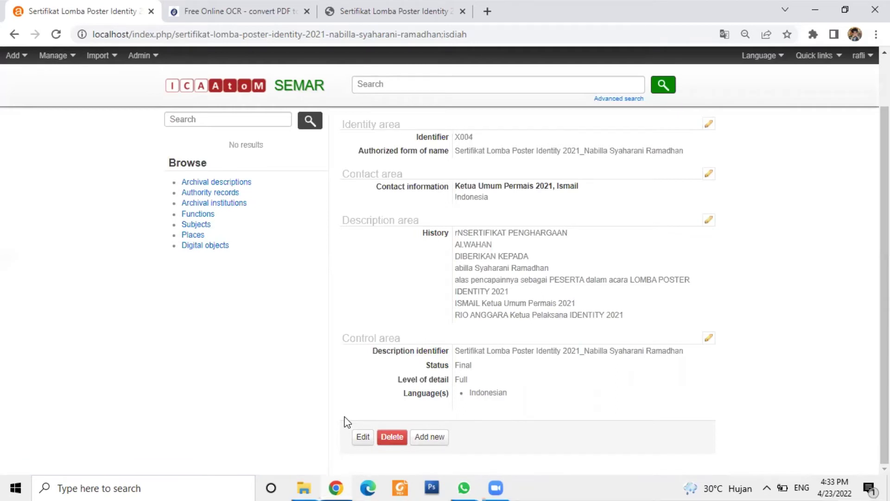
{"action": "left_click", "coordinate": [411, 423]}
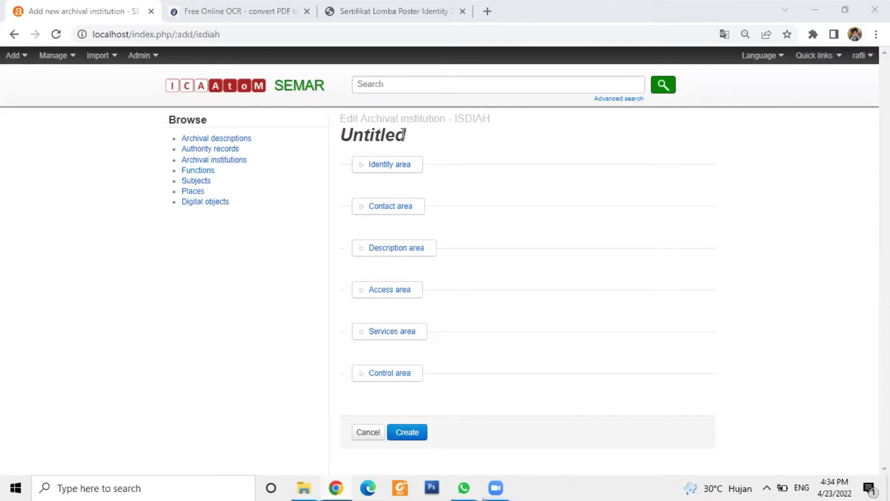
Step: Load the E - Certificate WUACD On Webinars 2020 PDF from Downloads into the Free Online OCR site and convert it to plain text
{"action": "left_click", "coordinate": [304, 488]}
{"action": "left_click", "coordinate": [424, 301]}
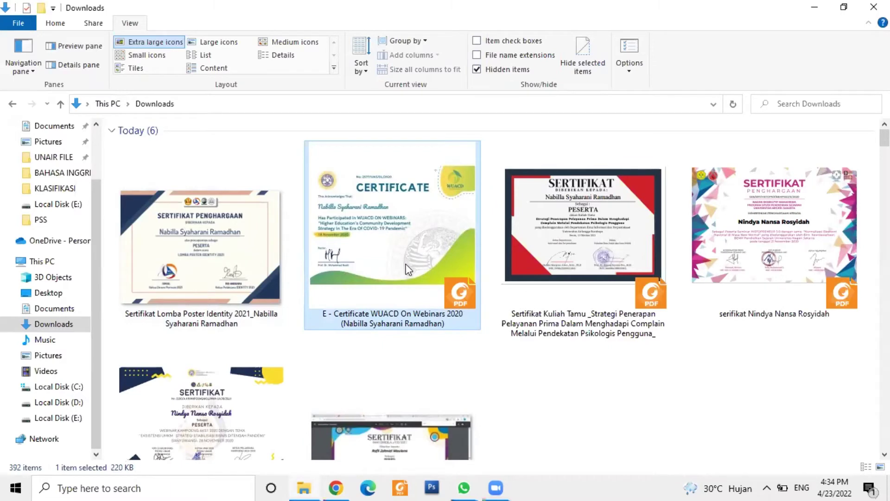
{"action": "left_click", "coordinate": [336, 487]}
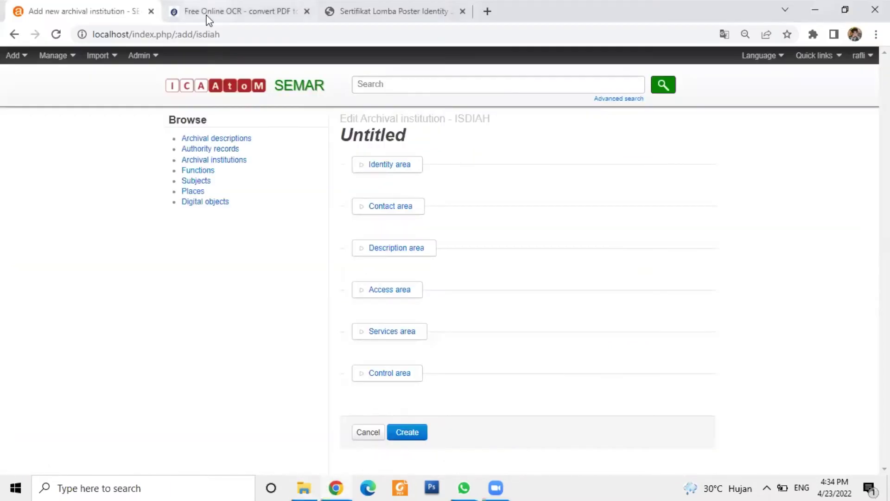
{"action": "left_click", "coordinate": [206, 14]}
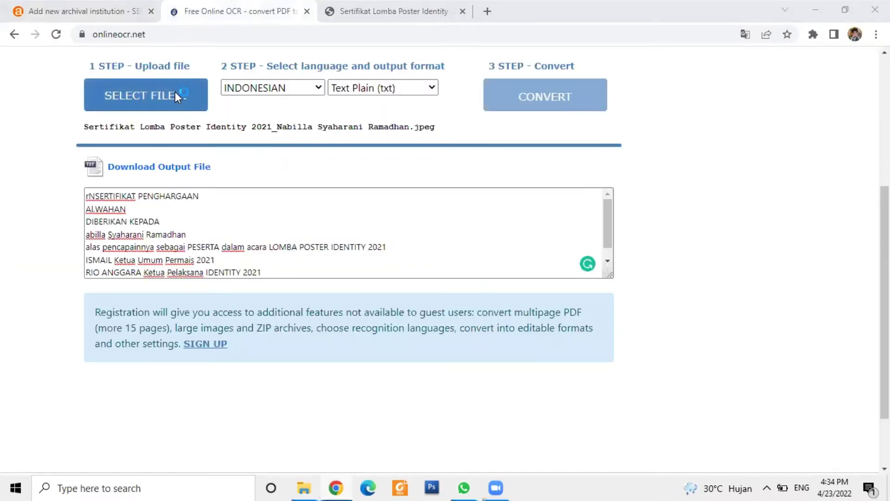
{"action": "left_click", "coordinate": [175, 93]}
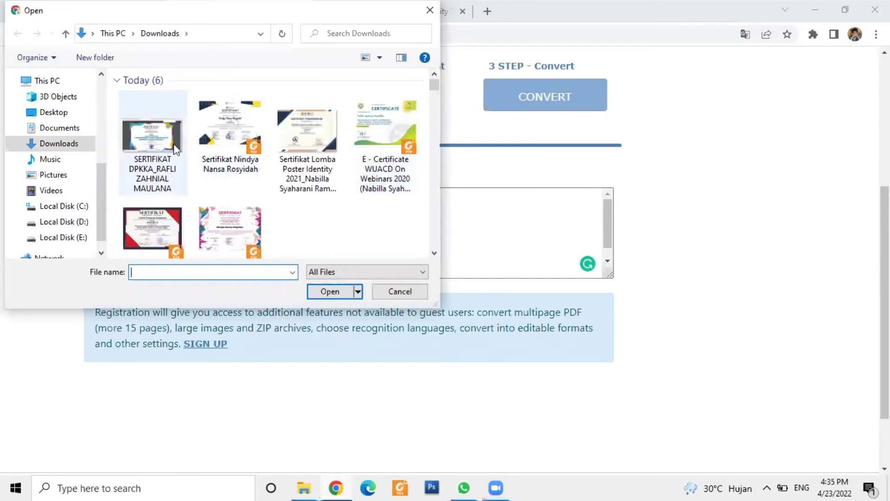
{"action": "left_click", "coordinate": [389, 175]}
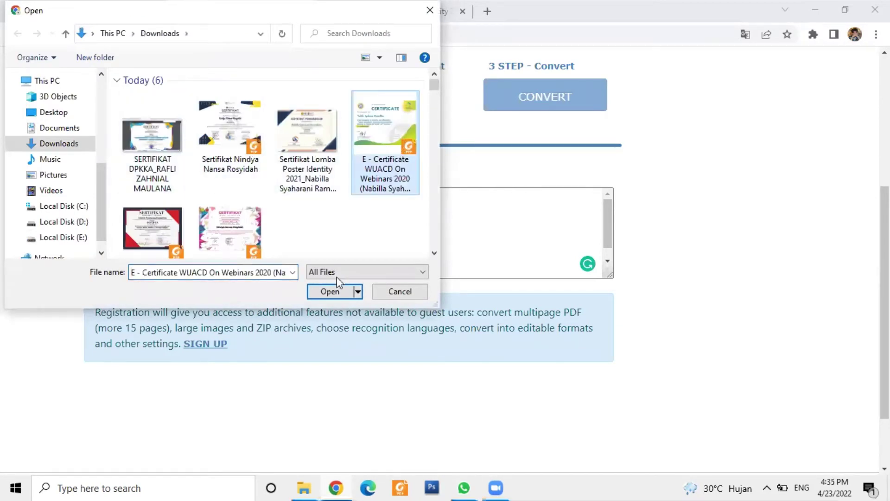
{"action": "left_click", "coordinate": [329, 291]}
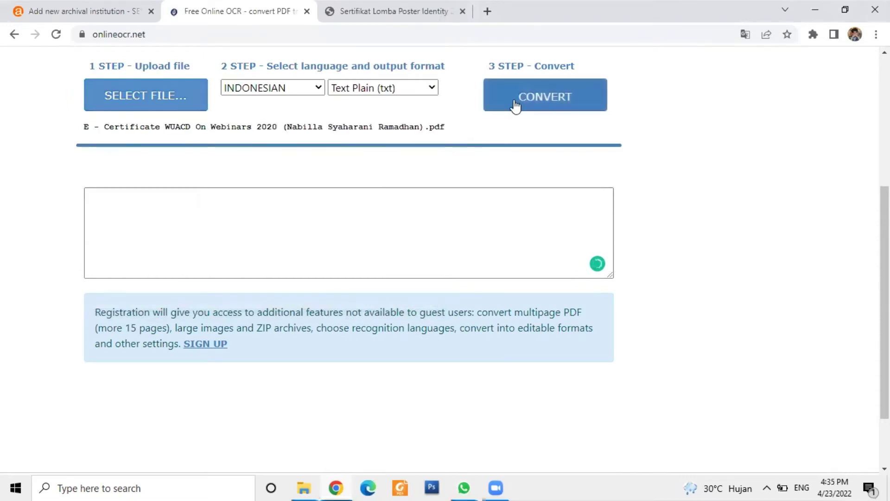
{"action": "left_click", "coordinate": [516, 105]}
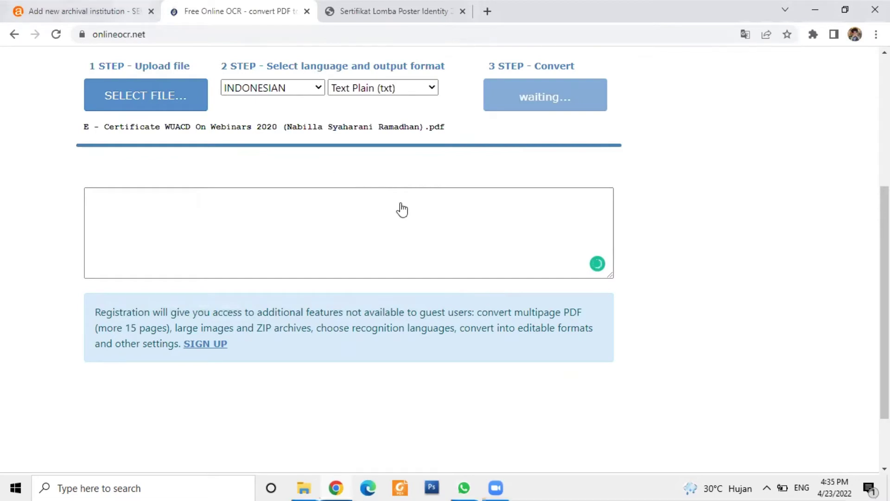
Step: Return to the new archival institution form and set the Identity area's Identifier to X005
{"action": "key", "text": "ctrl+shift+Tab"}
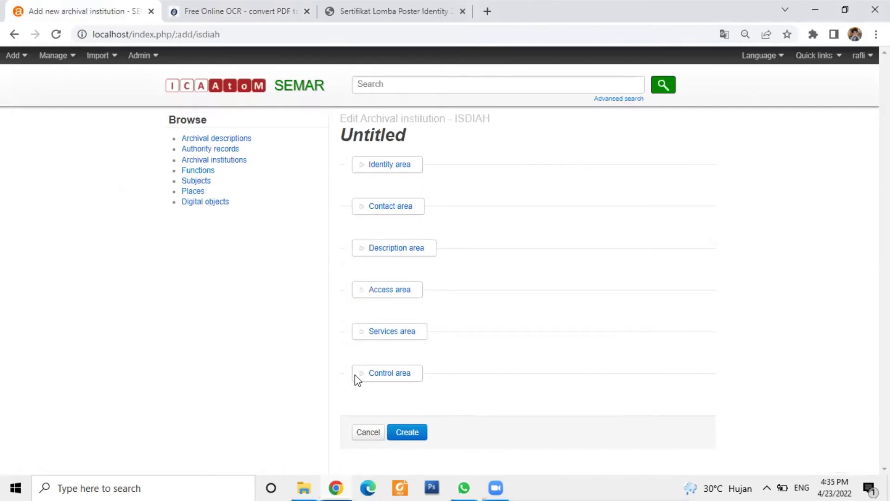
{"action": "left_click", "coordinate": [394, 167]}
{"action": "left_click", "coordinate": [405, 207]}
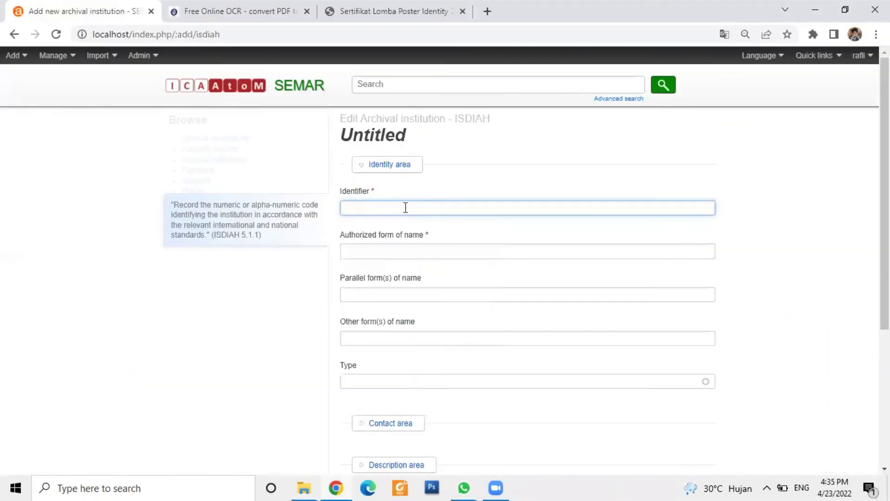
{"action": "left_click", "coordinate": [406, 208]}
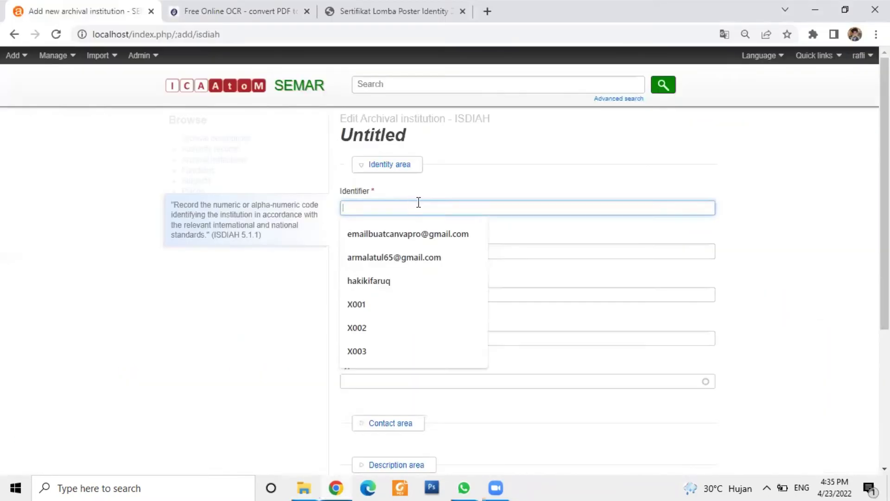
{"action": "type", "text": "X"}
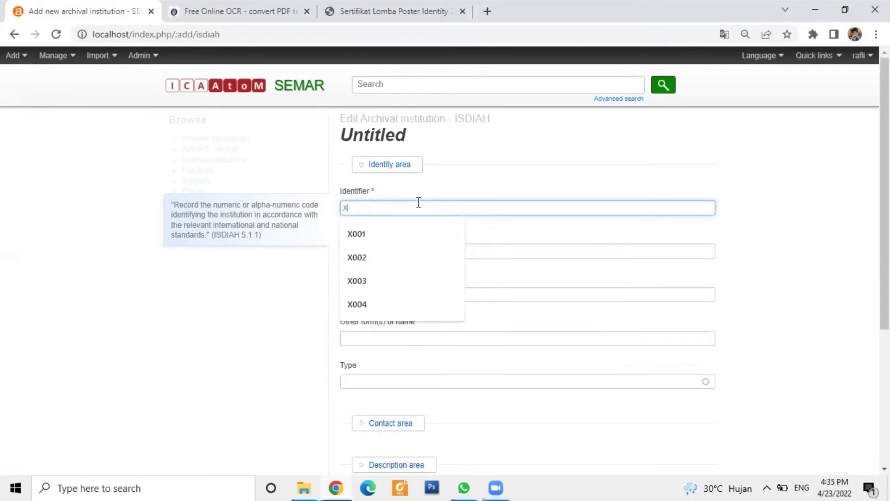
{"action": "type", "text": "005"}
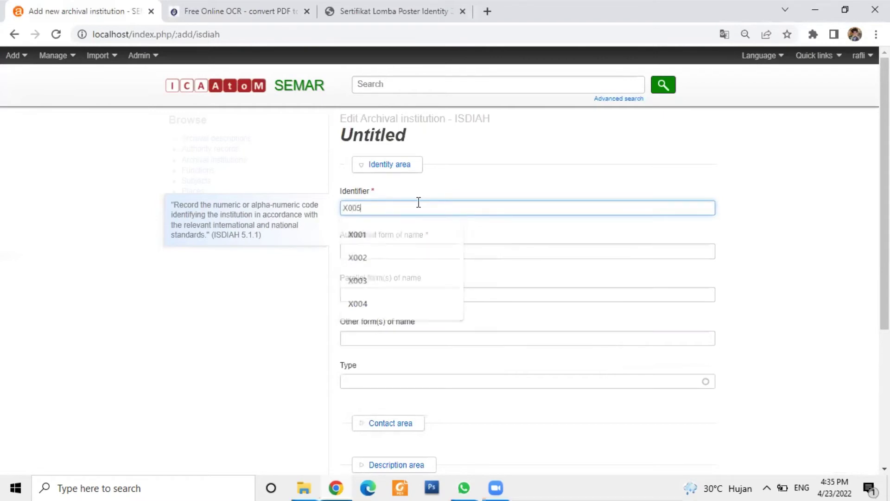
Step: Fill in the Authorized form of name with the WUACD On Webinars 2020 certificate's file name copied from Downloads
{"action": "left_click", "coordinate": [383, 250]}
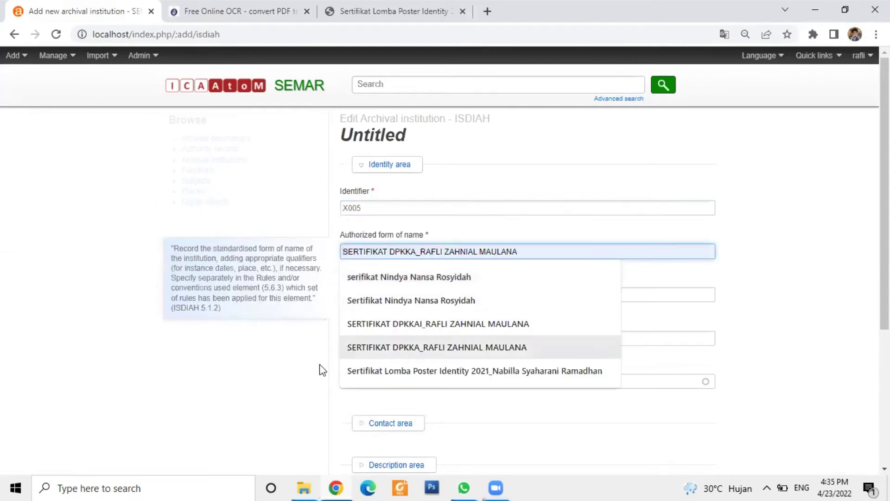
{"action": "left_click", "coordinate": [304, 488]}
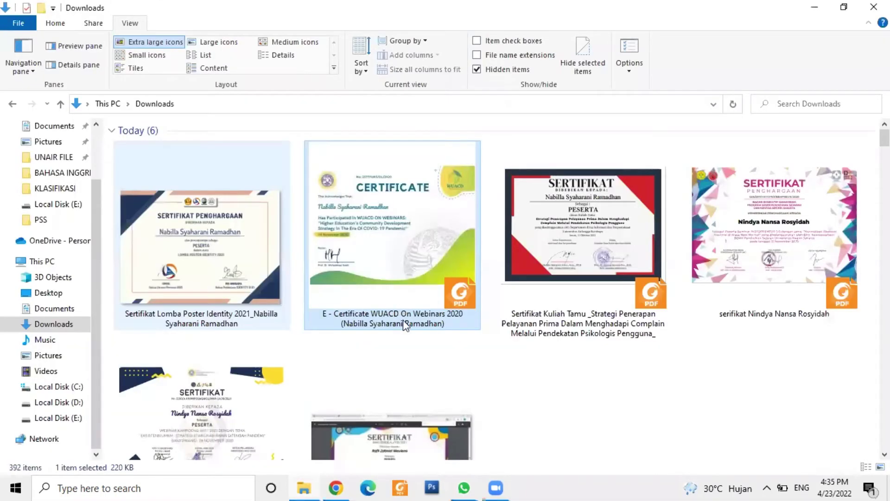
{"action": "left_click", "coordinate": [435, 322]}
{"action": "left_click", "coordinate": [443, 321]}
{"action": "key", "text": "ctrl+c"}
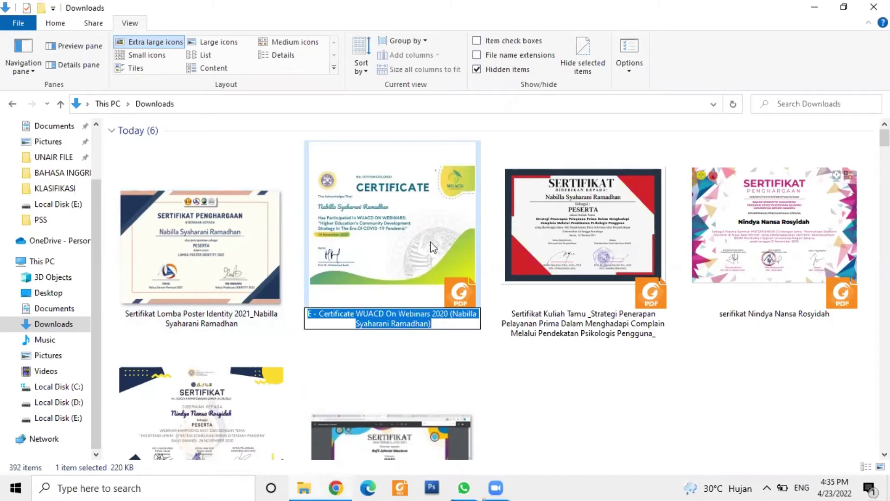
{"action": "key", "text": "alt+Tab"}
{"action": "left_click", "coordinate": [559, 245]}
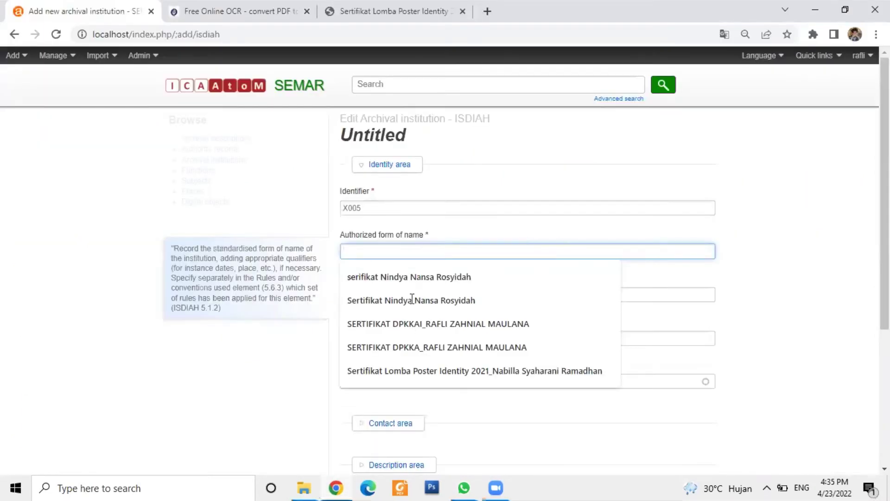
{"action": "key", "text": "ctrl+v"}
{"action": "left_click", "coordinate": [426, 297]}
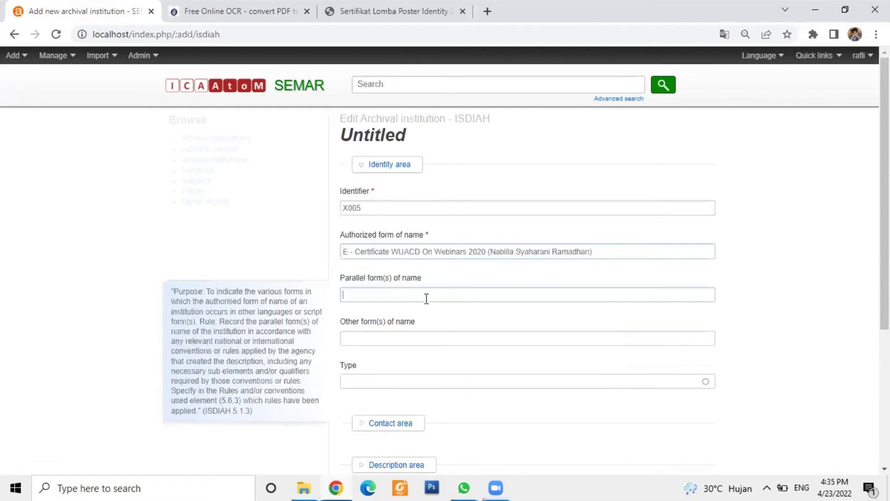
Step: Look through the institution Type options, leave the field empty, and collapse the Identity area
{"action": "left_click", "coordinate": [415, 381]}
{"action": "key", "text": "Down"}
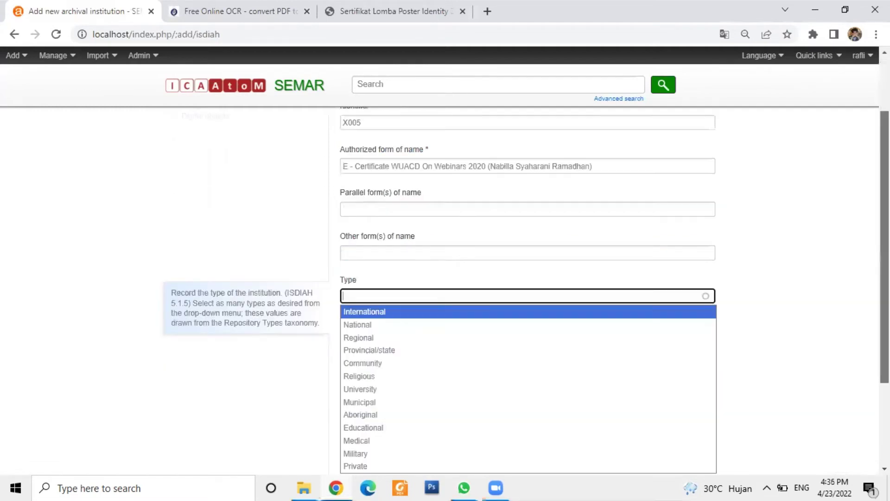
{"action": "left_click", "coordinate": [842, 316]}
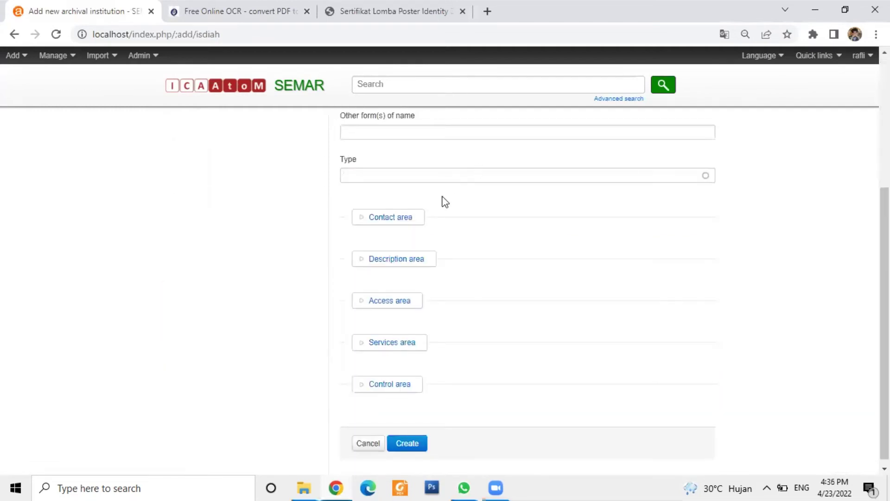
{"action": "scroll", "coordinate": [527, 287], "scroll_direction": "up", "scroll_amount": 3}
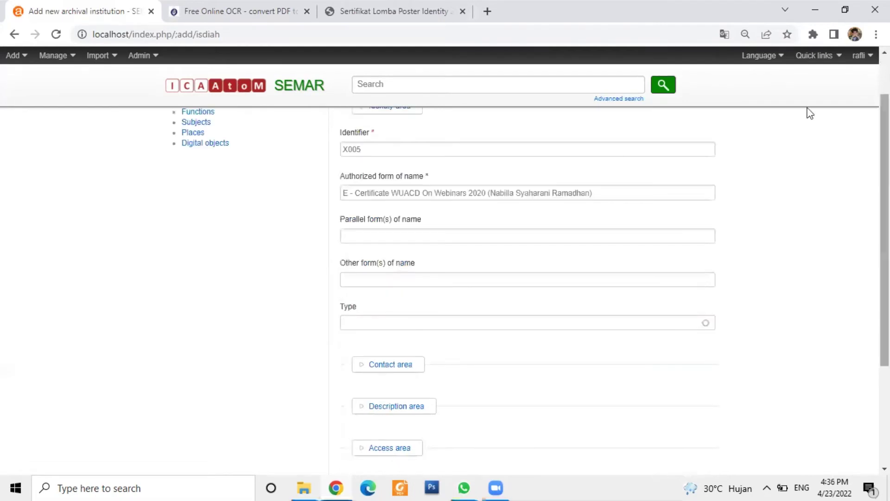
{"action": "scroll", "coordinate": [407, 159], "scroll_direction": "up", "scroll_amount": 1}
{"action": "left_click", "coordinate": [398, 148]}
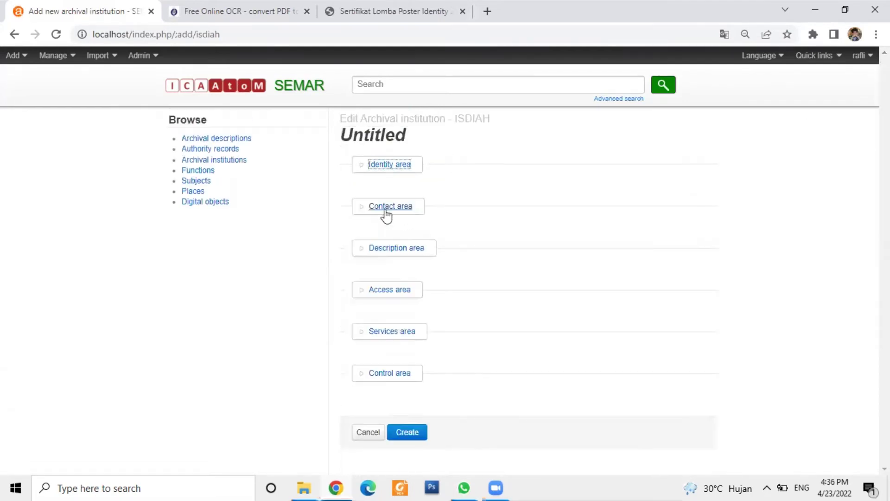
Step: Start a new contact entry in the Contact area and look over its physical location and other details fields
{"action": "left_click", "coordinate": [385, 212]}
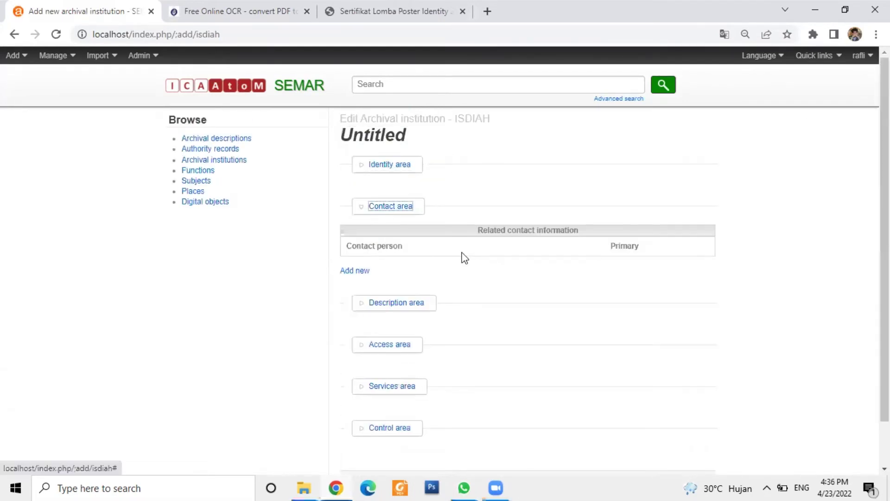
{"action": "left_click", "coordinate": [355, 274]}
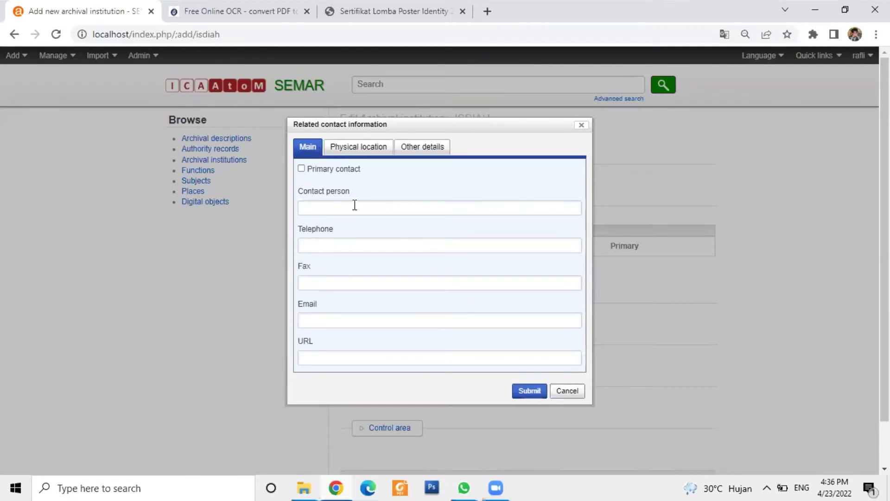
{"action": "left_click", "coordinate": [351, 155]}
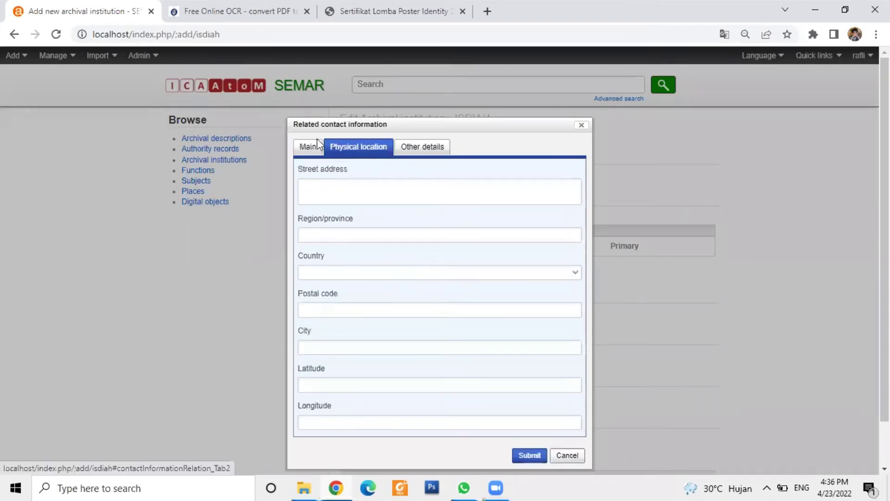
{"action": "left_click", "coordinate": [417, 149]}
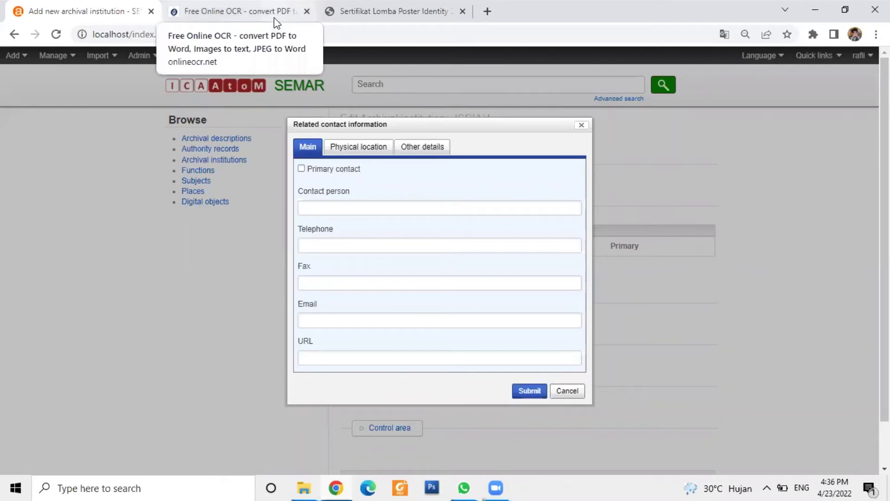
Step: Close the Lomba Poster certificate's browser page and open the WUACD On Webinars 2020 certificate from Downloads in its place
{"action": "left_click", "coordinate": [463, 11]}
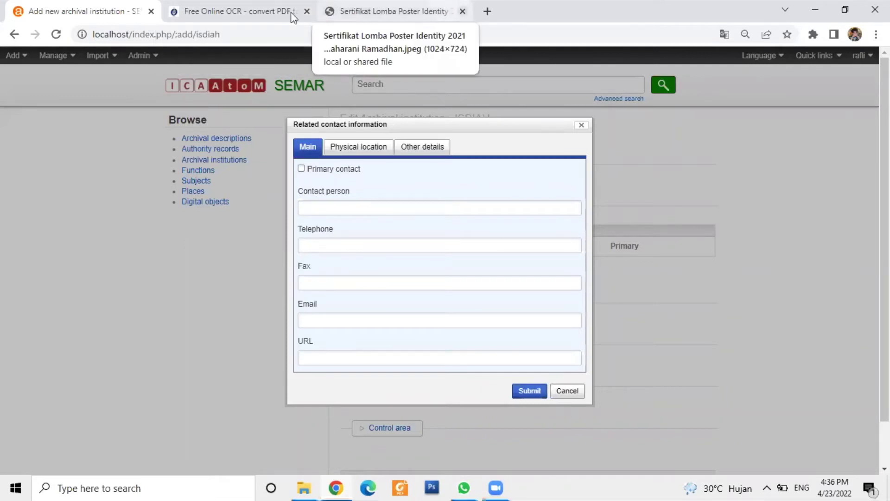
{"action": "left_click", "coordinate": [332, 208]}
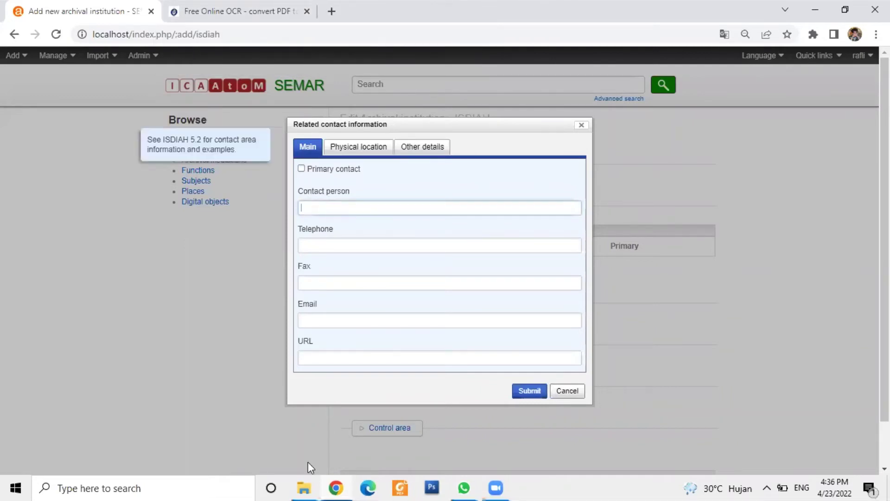
{"action": "key", "text": "alt+Tab"}
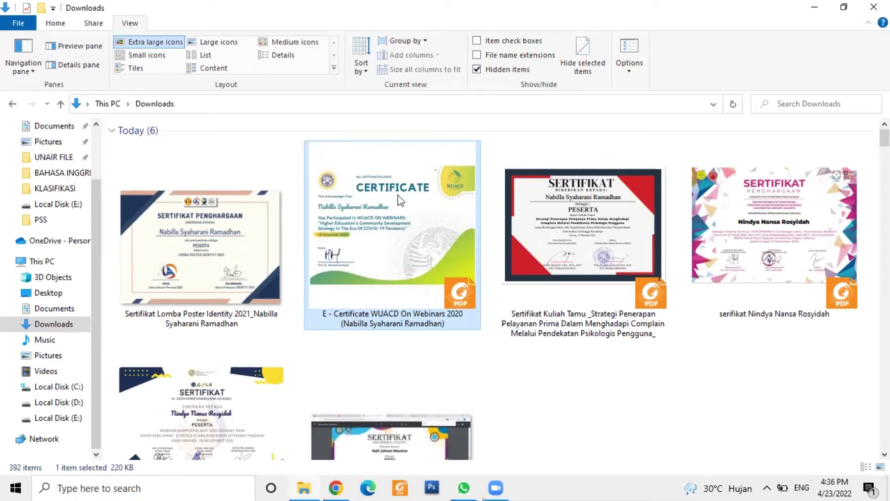
{"action": "left_click_drag", "start_coordinate": [397, 195], "coordinate": [466, 25]}
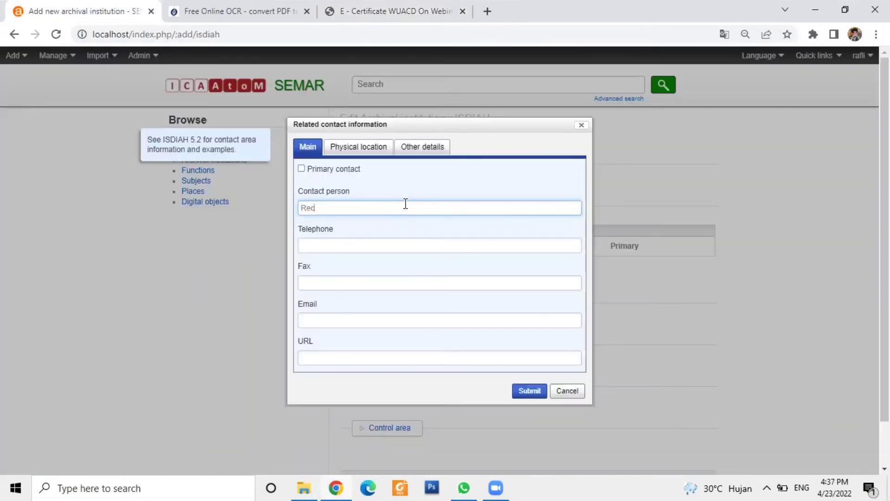
Step: Set the contact person to Rector and open the contact's physical location details
{"action": "type", "text": "tor"}
{"action": "key", "text": "Tab"}
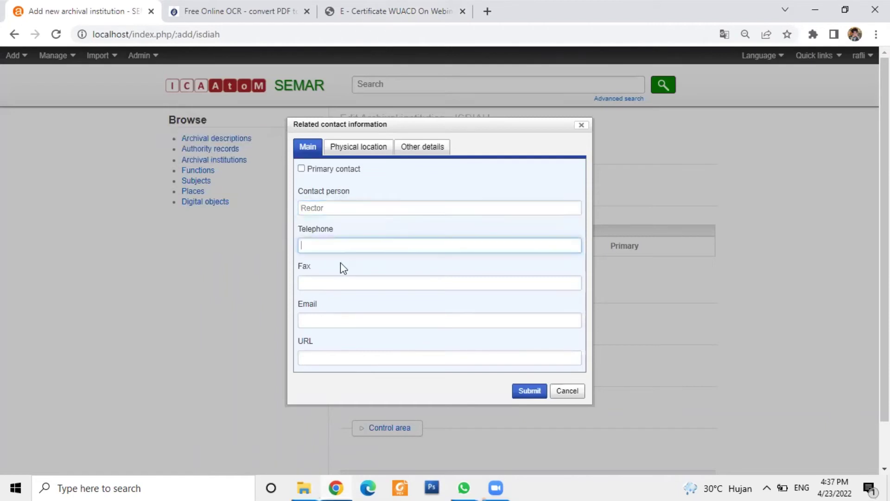
{"action": "left_click", "coordinate": [366, 148]}
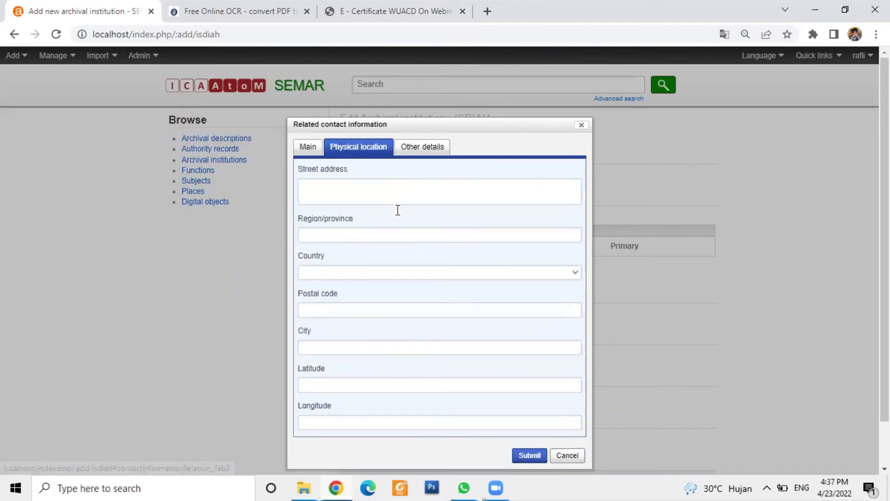
Step: Set the contact's region/province to Jawa Timur and the city to Surabaya
{"action": "left_click", "coordinate": [395, 235]}
{"action": "type", "text": "Jawa Timur"}
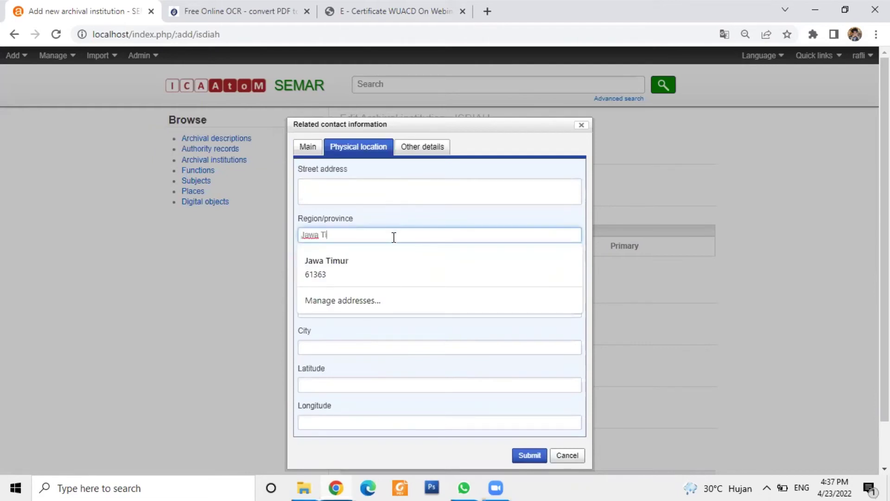
{"action": "left_click", "coordinate": [378, 347]}
{"action": "type", "text": "Surab"}
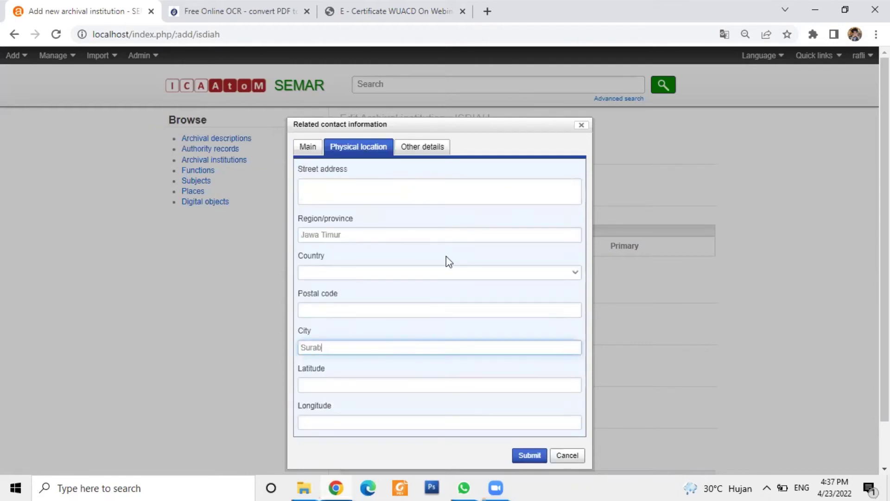
{"action": "type", "text": "aya"}
Step: Set the contact's country to Indonesia and submit the related contact information
{"action": "left_click", "coordinate": [415, 272]}
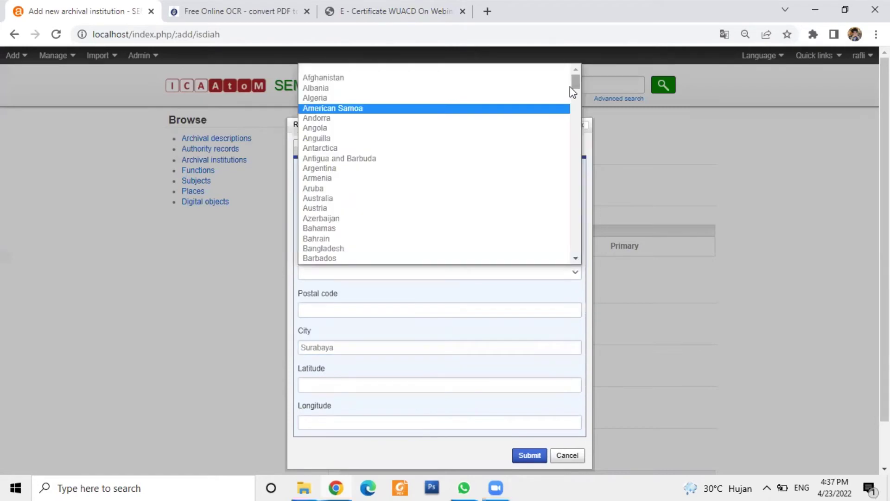
{"action": "key", "text": "i"}
{"action": "key", "text": "i"}
{"action": "key", "text": "i"}
{"action": "key", "text": "i"}
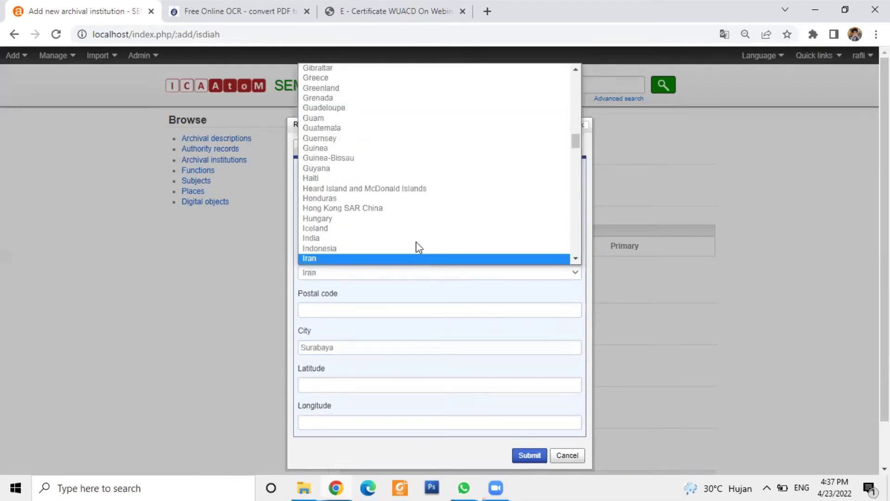
{"action": "left_click", "coordinate": [416, 248]}
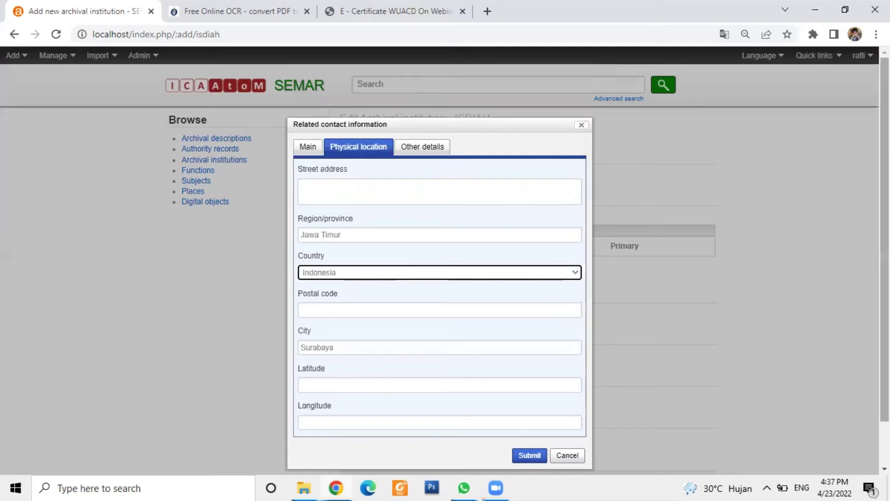
{"action": "scroll", "coordinate": [415, 104], "scroll_direction": "down", "scroll_amount": 1}
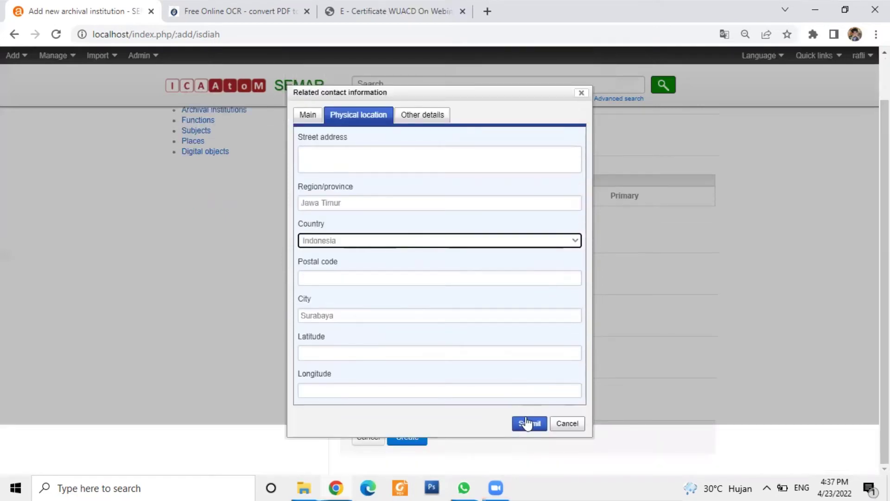
{"action": "left_click", "coordinate": [532, 419]}
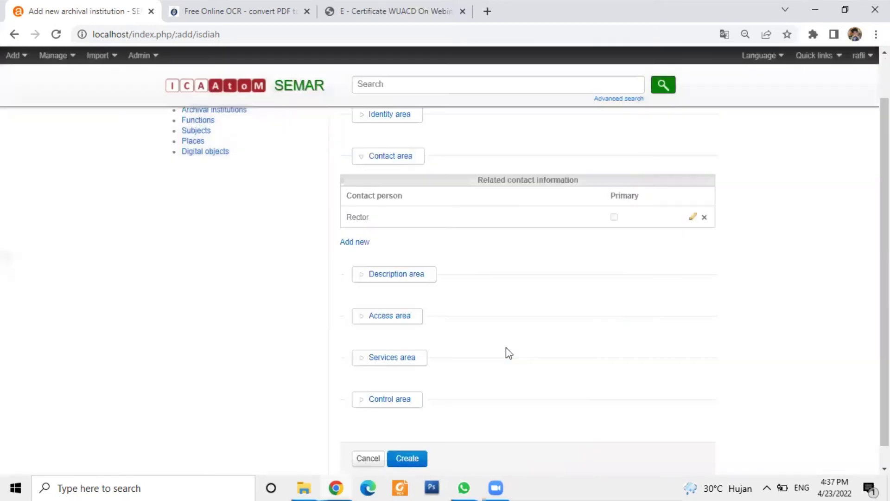
Step: Collapse the Contact area and expand the Description area of the new archival institution
{"action": "left_click", "coordinate": [402, 158]}
{"action": "left_click", "coordinate": [416, 232]}
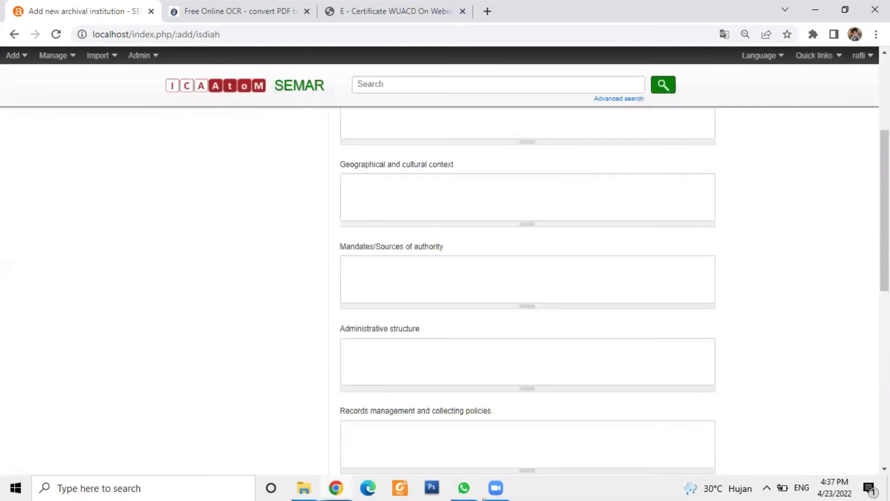
{"action": "scroll", "coordinate": [427, 264], "scroll_direction": "up", "scroll_amount": 3}
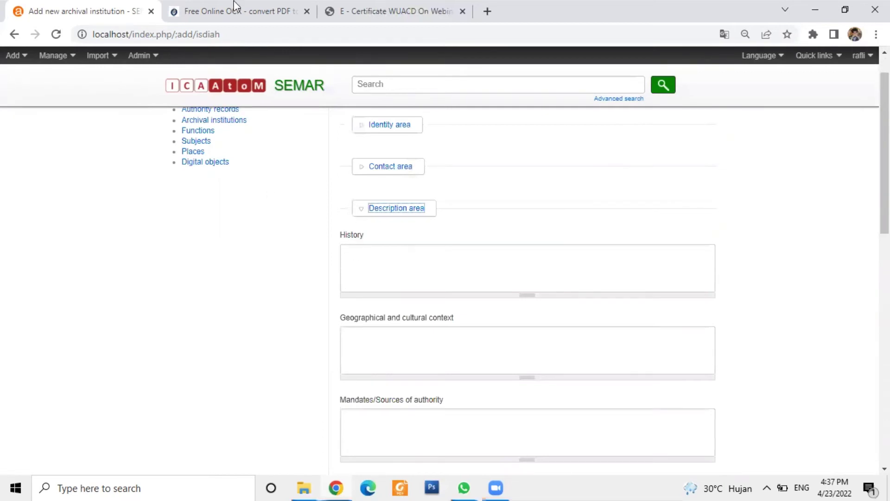
Step: Copy all the recognised WUACD certificate text from the online OCR page into the institution's History field
{"action": "key", "text": "ctrl+Tab"}
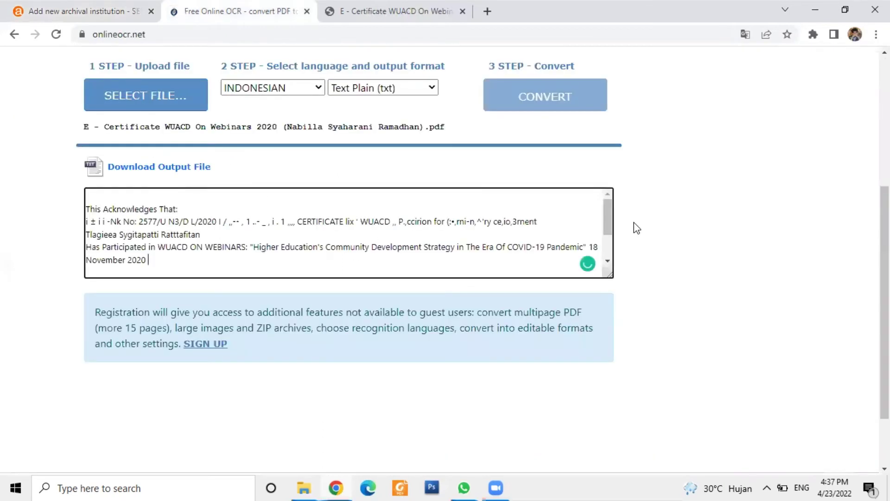
{"action": "scroll", "coordinate": [606, 270], "scroll_direction": "down", "scroll_amount": 1}
{"action": "scroll", "coordinate": [606, 210], "scroll_direction": "up", "scroll_amount": 1}
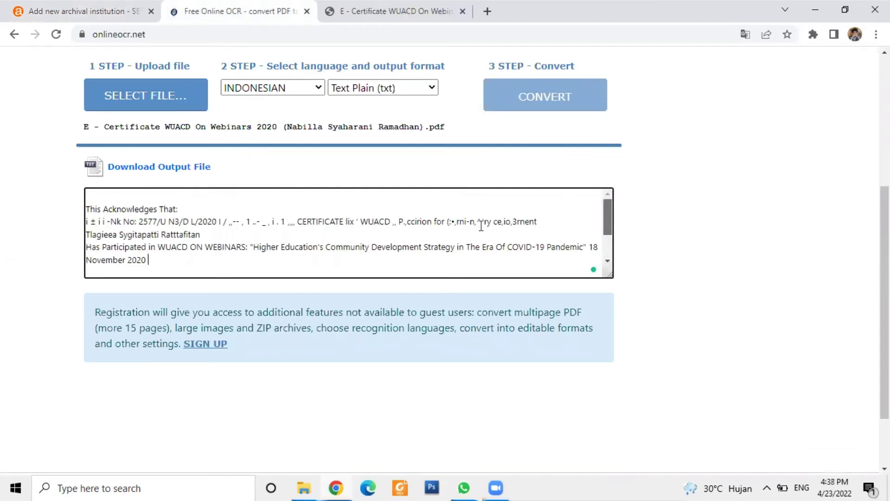
{"action": "left_click", "coordinate": [481, 224]}
{"action": "key", "text": "ctrl+a"}
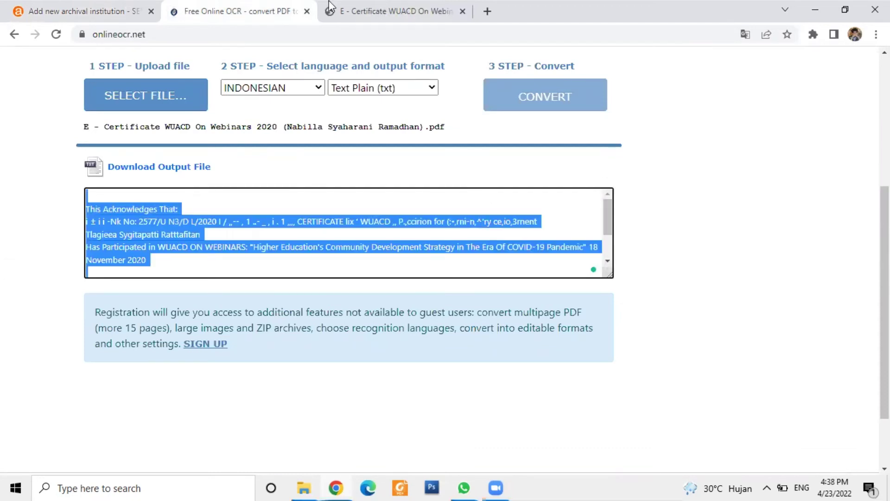
{"action": "left_click", "coordinate": [125, 2]}
{"action": "left_click", "coordinate": [418, 268]}
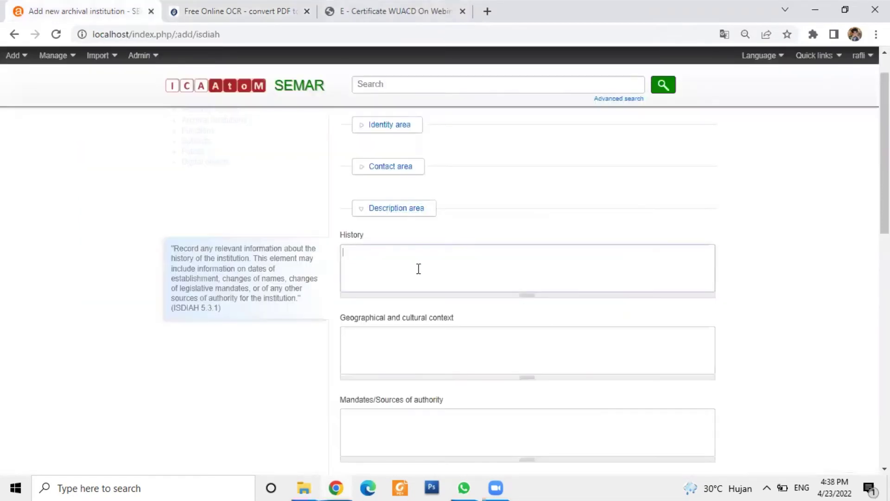
{"action": "key", "text": "ctrl+v"}
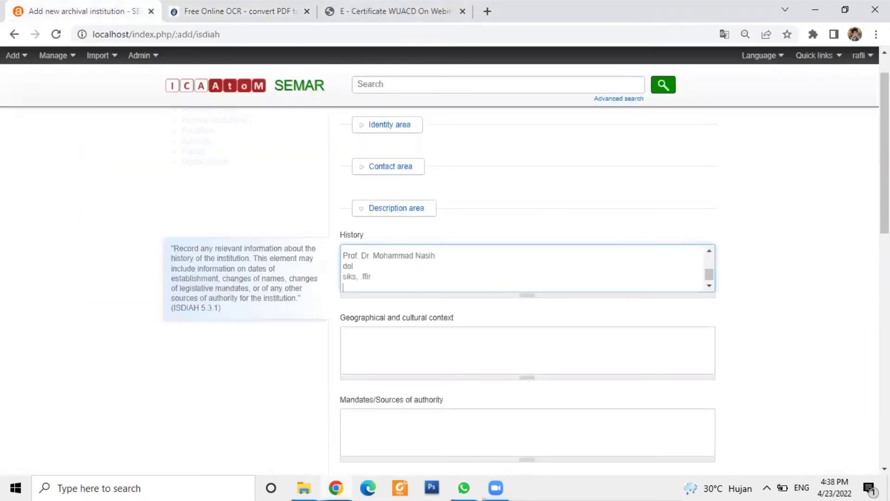
Step: Look over the remaining Description area fields, leave them empty, and collapse the area
{"action": "scroll", "coordinate": [476, 169], "scroll_direction": "down", "scroll_amount": 3}
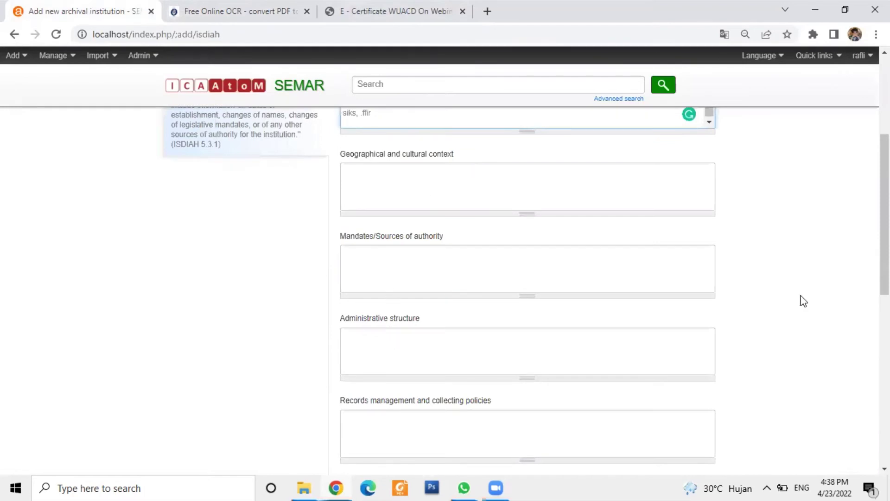
{"action": "scroll", "coordinate": [419, 170], "scroll_direction": "down", "scroll_amount": 4}
{"action": "scroll", "coordinate": [420, 170], "scroll_direction": "up", "scroll_amount": 6}
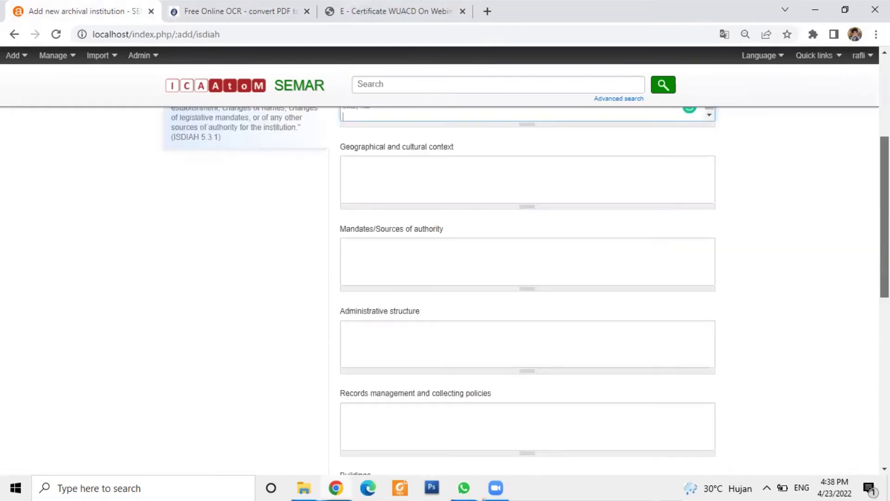
{"action": "left_click", "coordinate": [418, 162]}
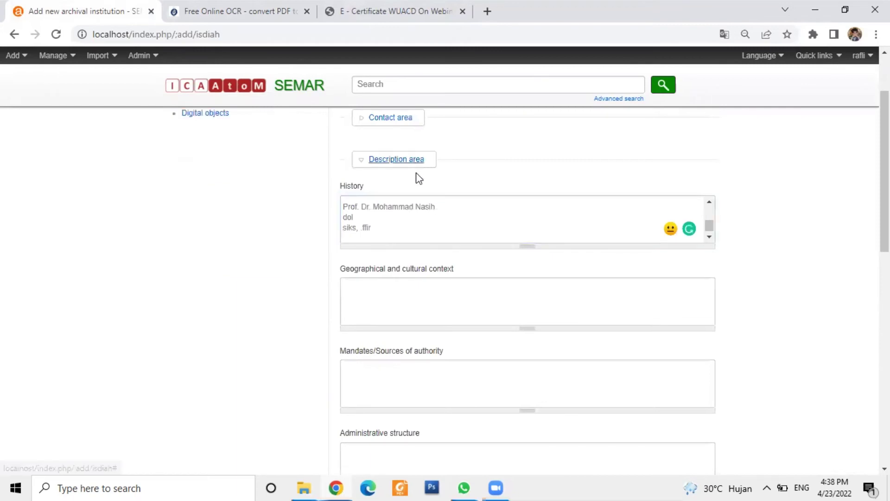
{"action": "left_click", "coordinate": [415, 162]}
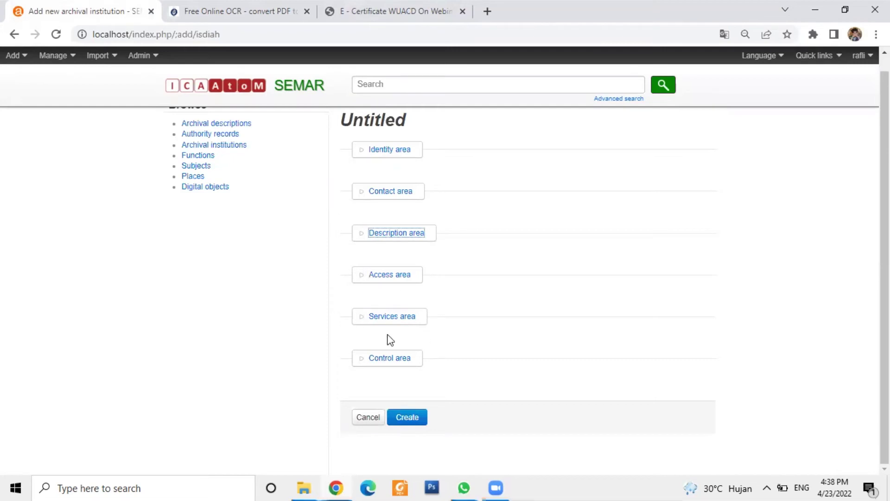
Step: Expand the Control area and fill Description identifier with the WUACD On Webinars 2020 certificate's file name copied from Downloads
{"action": "left_click", "coordinate": [387, 364]}
{"action": "scroll", "coordinate": [427, 353], "scroll_direction": "down", "scroll_amount": 1}
{"action": "scroll", "coordinate": [754, 255], "scroll_direction": "down", "scroll_amount": 5}
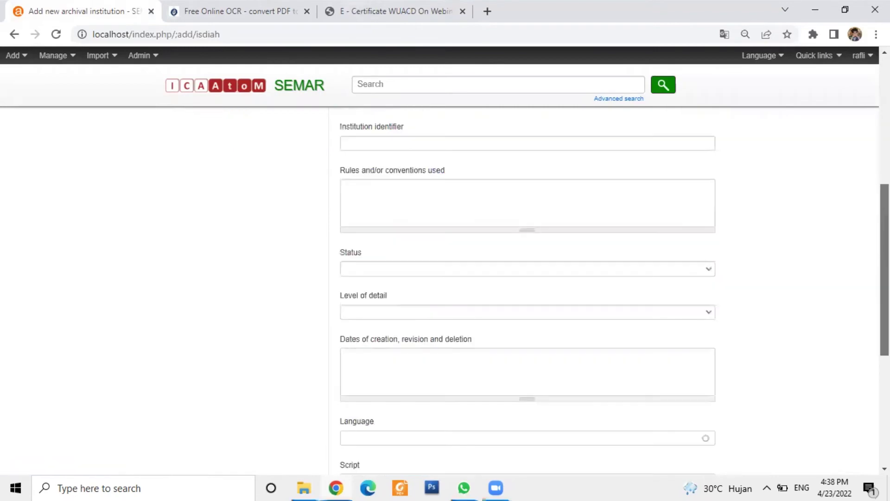
{"action": "scroll", "coordinate": [496, 213], "scroll_direction": "up", "scroll_amount": 3}
{"action": "left_click", "coordinate": [488, 233]}
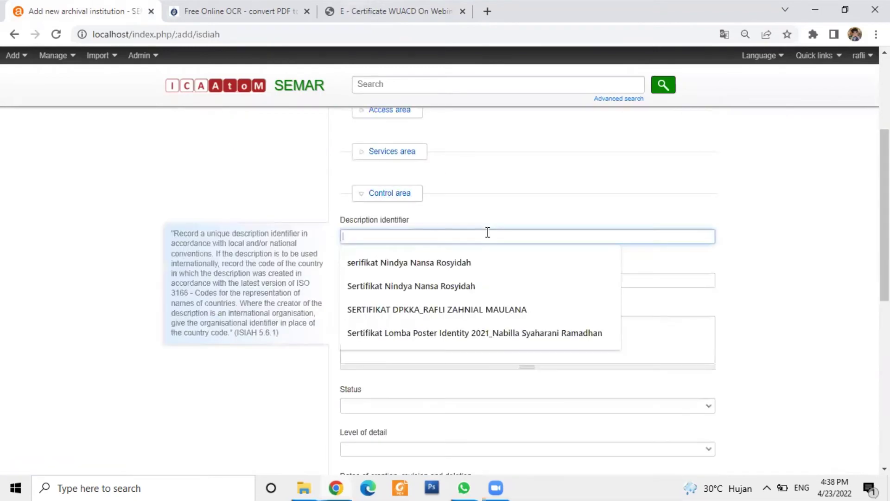
{"action": "key", "text": "alt+Tab"}
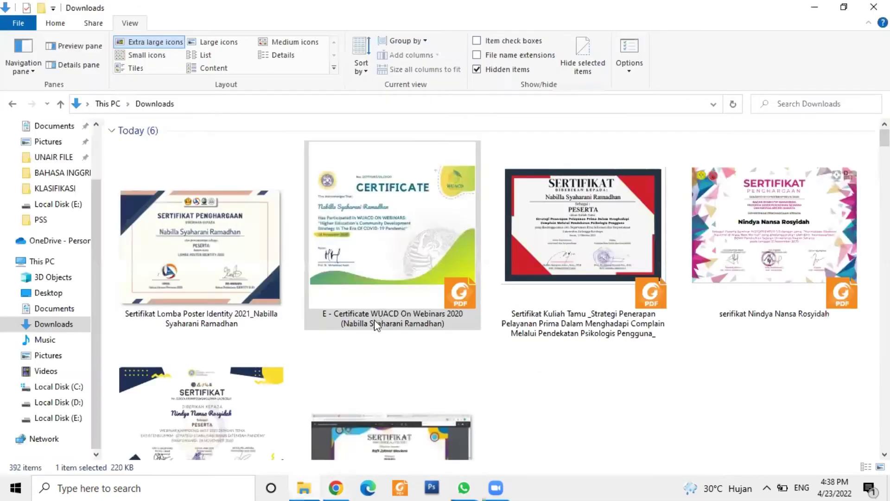
{"action": "double_click", "coordinate": [374, 319]}
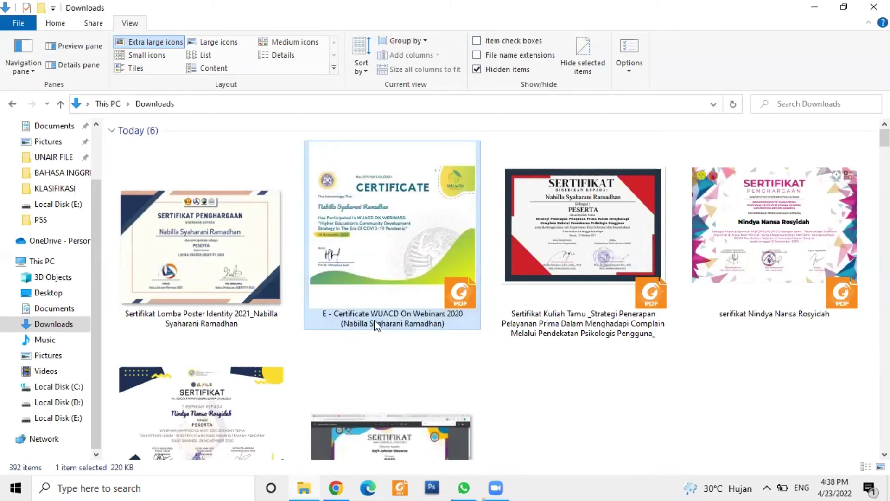
{"action": "left_click", "coordinate": [375, 319]}
{"action": "key", "text": "ctrl+c"}
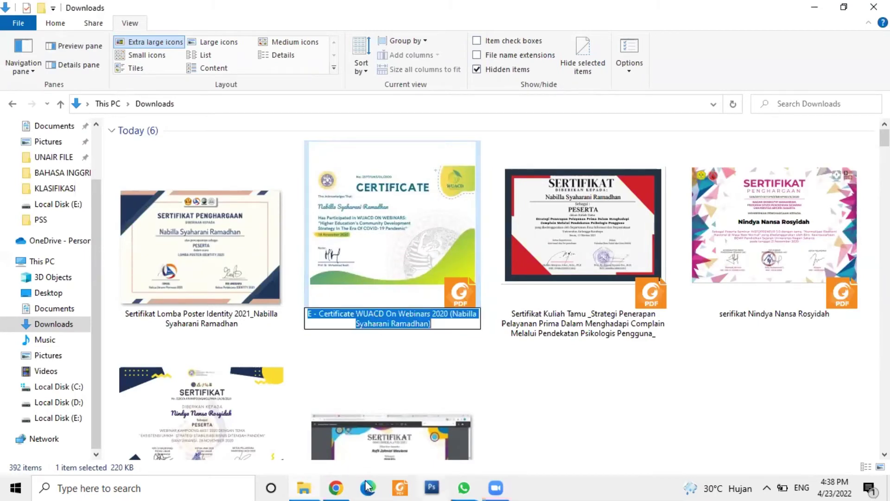
{"action": "key", "text": "alt+Tab"}
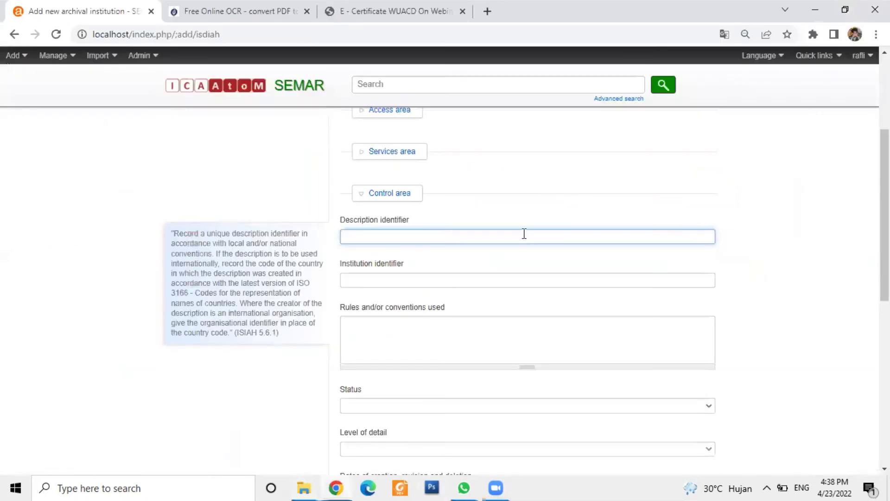
{"action": "key", "text": "ctrl+v"}
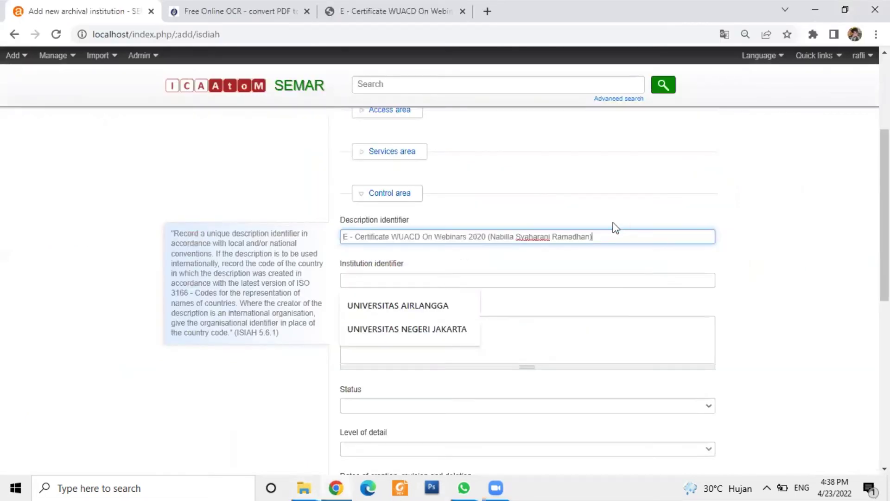
Step: Check the issuing institution on the certificate and set the Institution identifier to UNIVERSITAS AIRLANGGA
{"action": "left_click", "coordinate": [373, 278]}
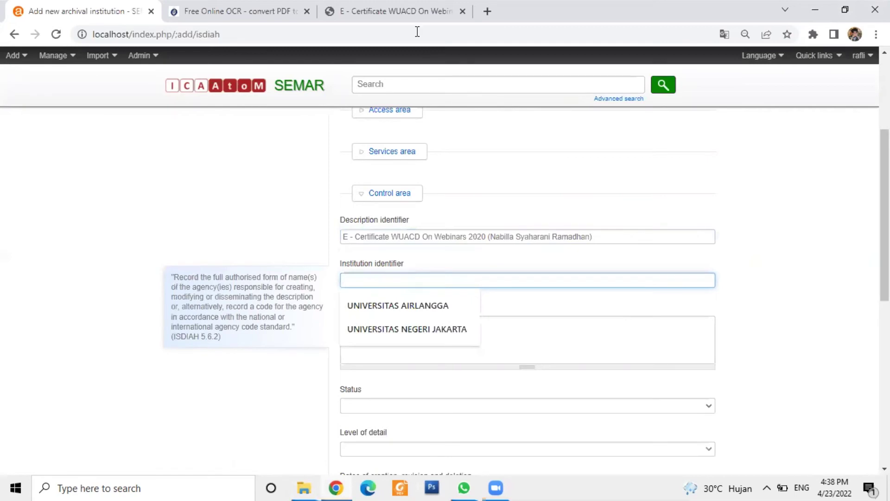
{"action": "left_click", "coordinate": [415, 13]}
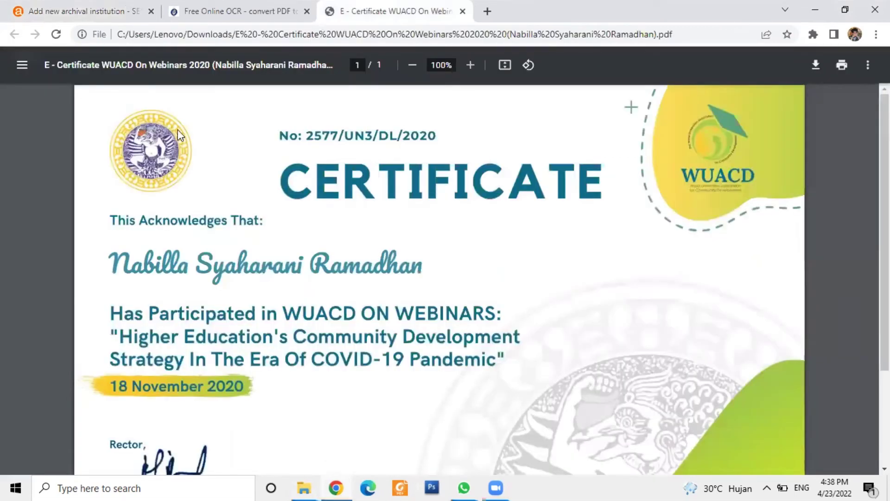
{"action": "left_click", "coordinate": [113, 9]}
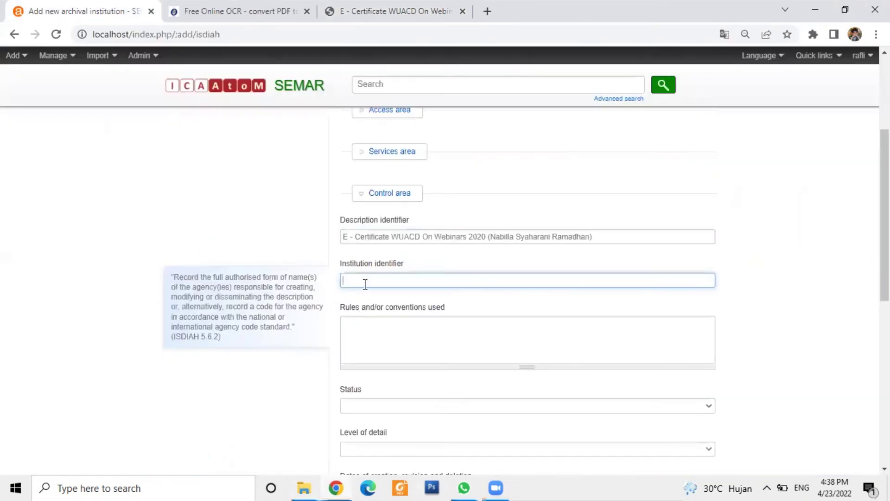
{"action": "left_click", "coordinate": [365, 284]}
{"action": "left_click", "coordinate": [380, 305]}
Step: Set the description's status to Final and its level of detail to Full
{"action": "scroll", "coordinate": [380, 306], "scroll_direction": "down", "scroll_amount": 5}
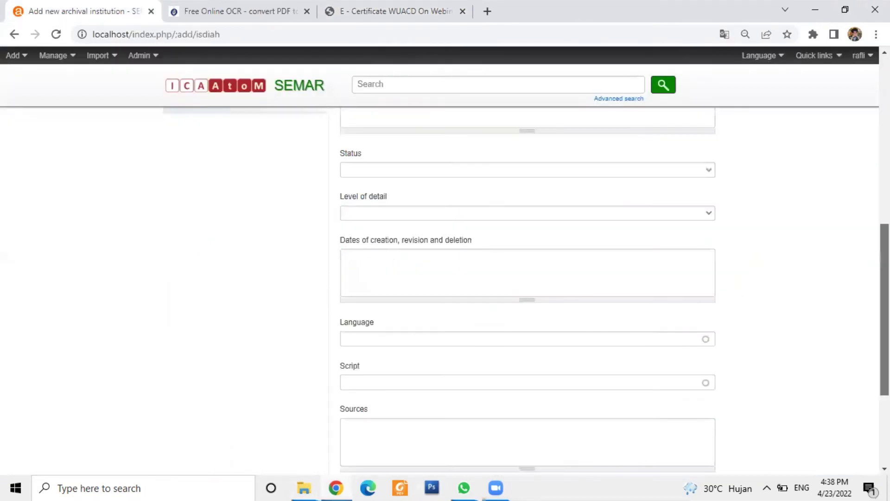
{"action": "scroll", "coordinate": [580, 191], "scroll_direction": "up", "scroll_amount": 2}
{"action": "scroll", "coordinate": [558, 248], "scroll_direction": "down", "scroll_amount": 1}
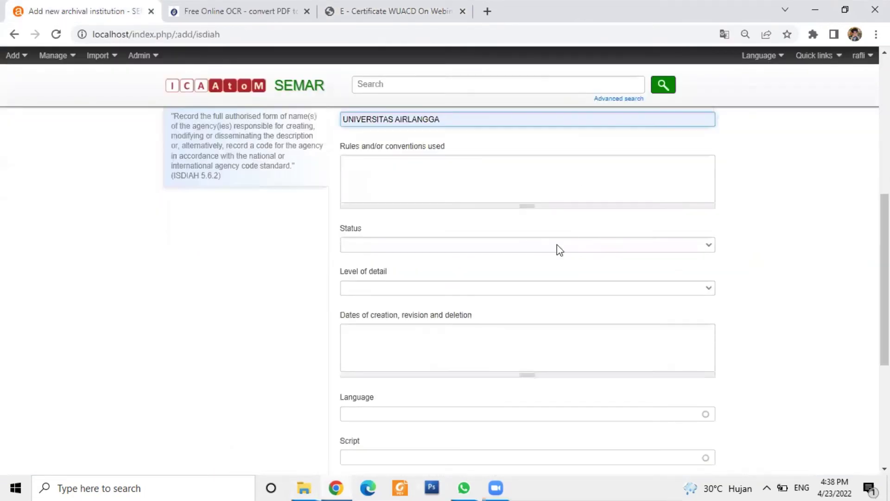
{"action": "left_click", "coordinate": [486, 245]}
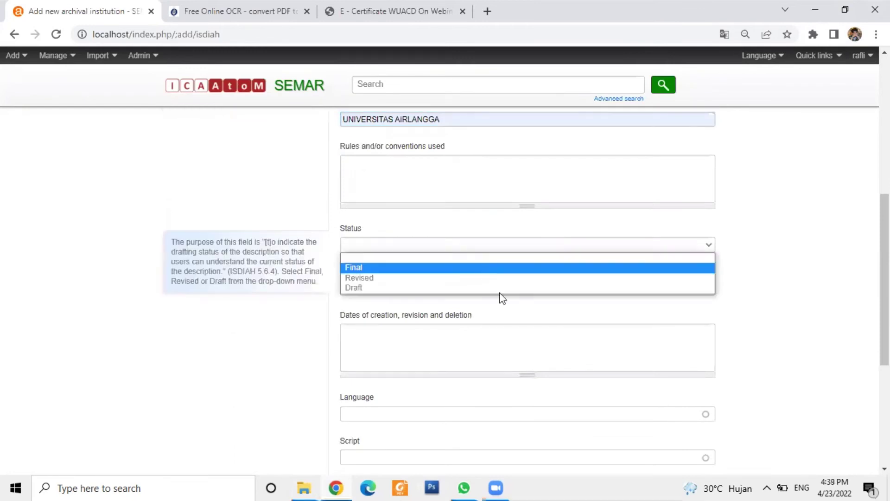
{"action": "key", "text": "Return"}
{"action": "left_click", "coordinate": [485, 287]}
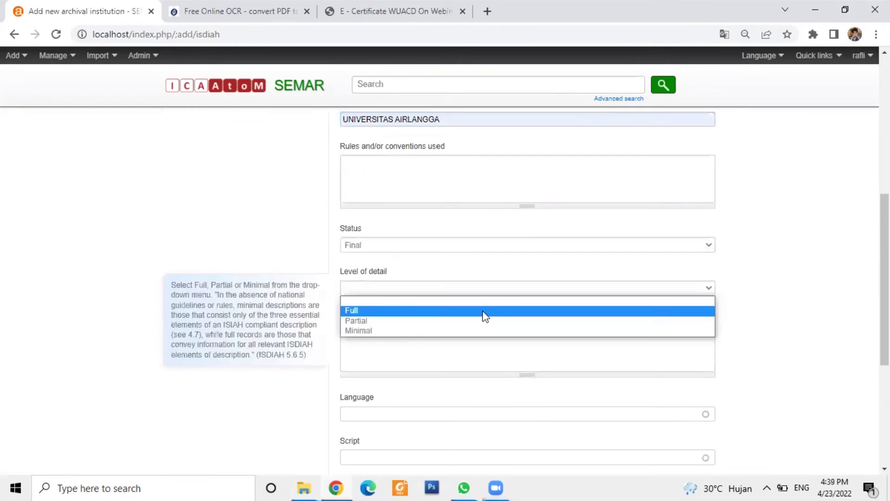
{"action": "key", "text": "Return"}
Step: Add English as the record's language in the Control area
{"action": "key", "text": "Tab"}
{"action": "key", "text": "Tab"}
{"action": "type", "text": "english"}
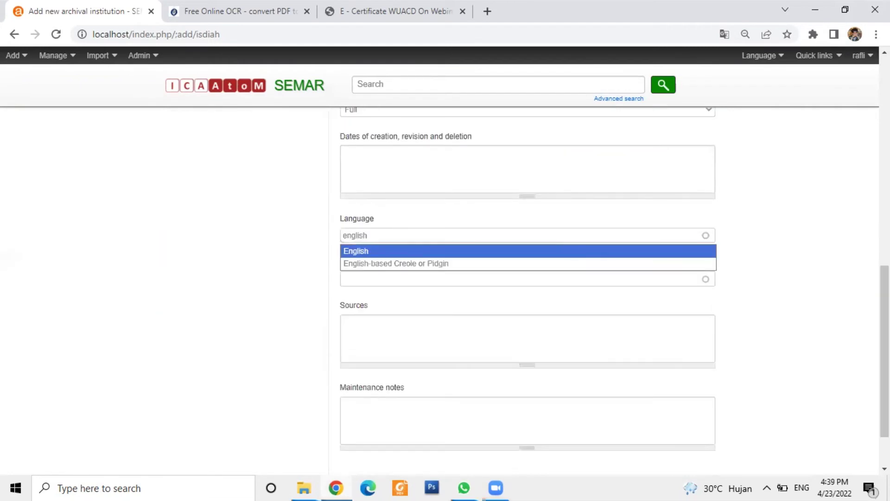
{"action": "key", "text": "Return"}
{"action": "scroll", "coordinate": [527, 278], "scroll_direction": "down", "scroll_amount": 1}
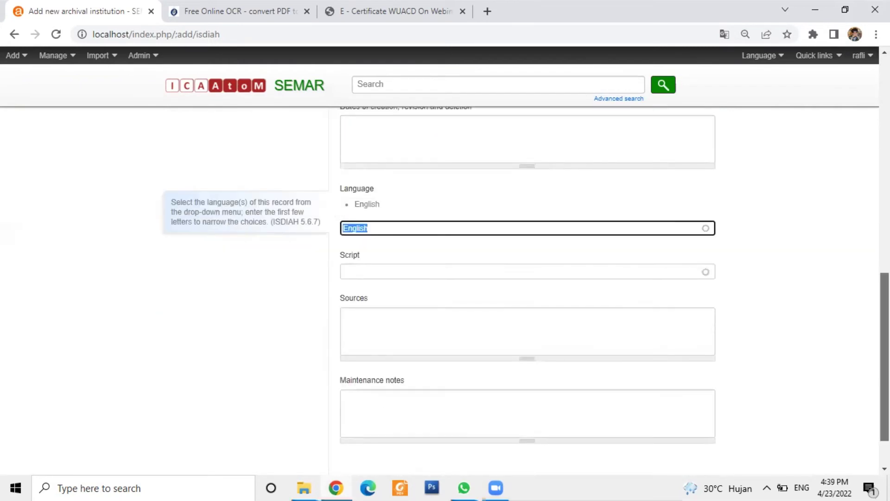
{"action": "scroll", "coordinate": [471, 342], "scroll_direction": "down", "scroll_amount": 1}
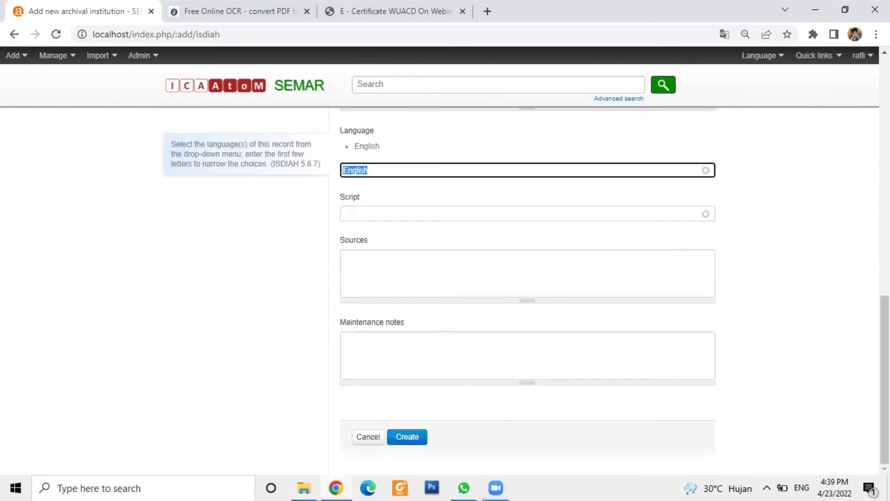
Step: Collapse the Control area and create the X005 archival institution record
{"action": "scroll", "coordinate": [528, 278], "scroll_direction": "up", "scroll_amount": 8}
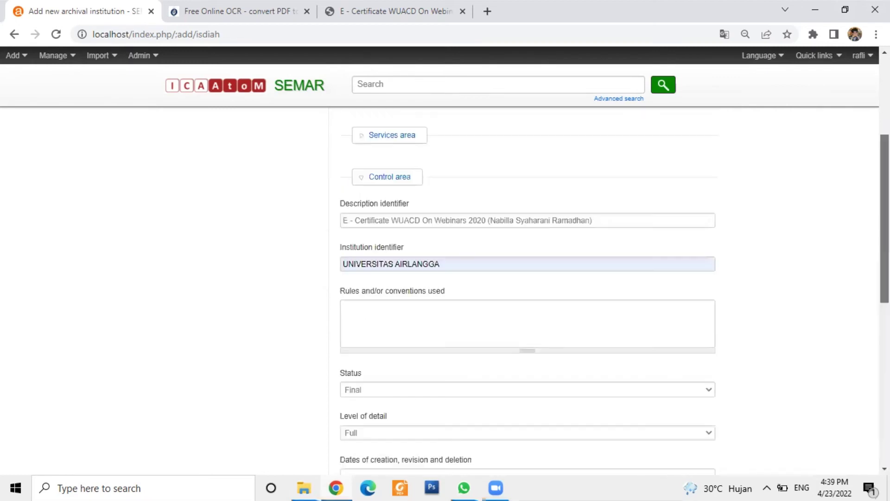
{"action": "left_click", "coordinate": [410, 185]}
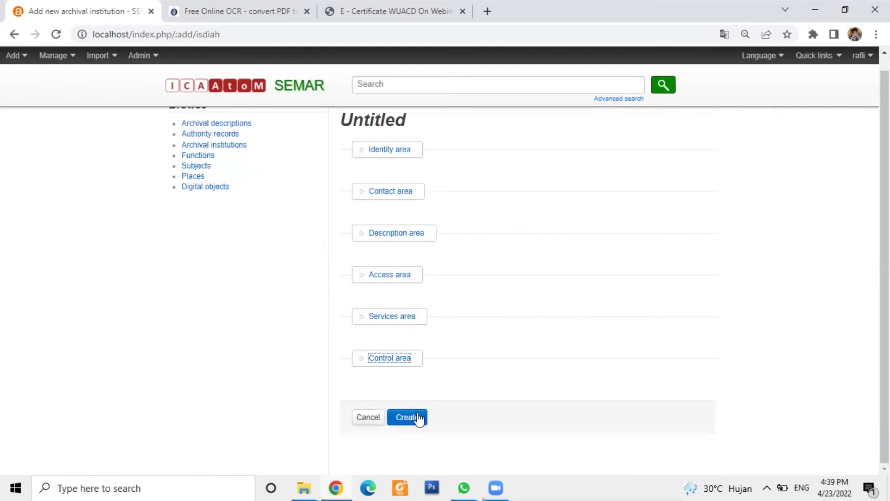
{"action": "key", "text": "F5"}
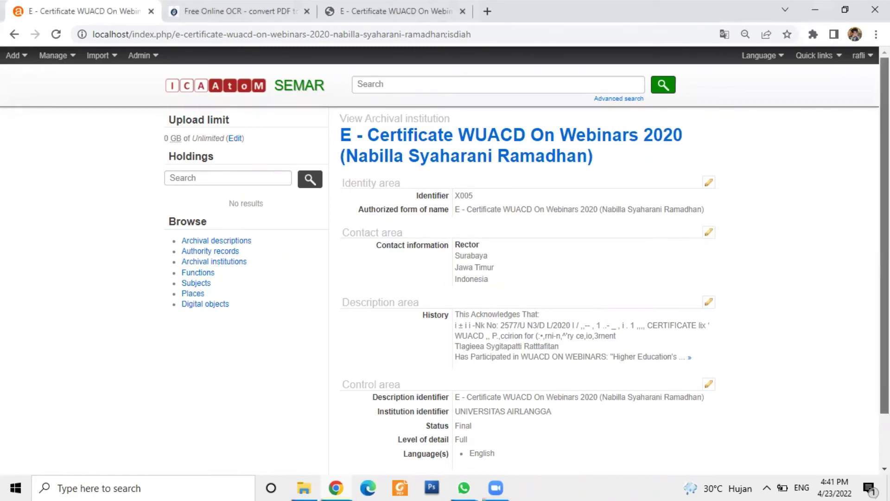
Step: Review the created X005 record and open a blank archival institution form
{"action": "scroll", "coordinate": [527, 278], "scroll_direction": "down", "scroll_amount": 1}
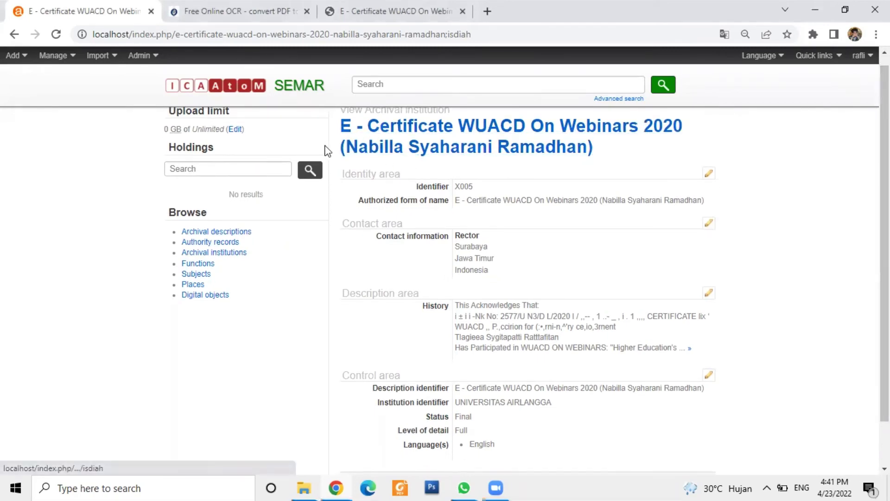
{"action": "scroll", "coordinate": [695, 139], "scroll_direction": "down", "scroll_amount": 1}
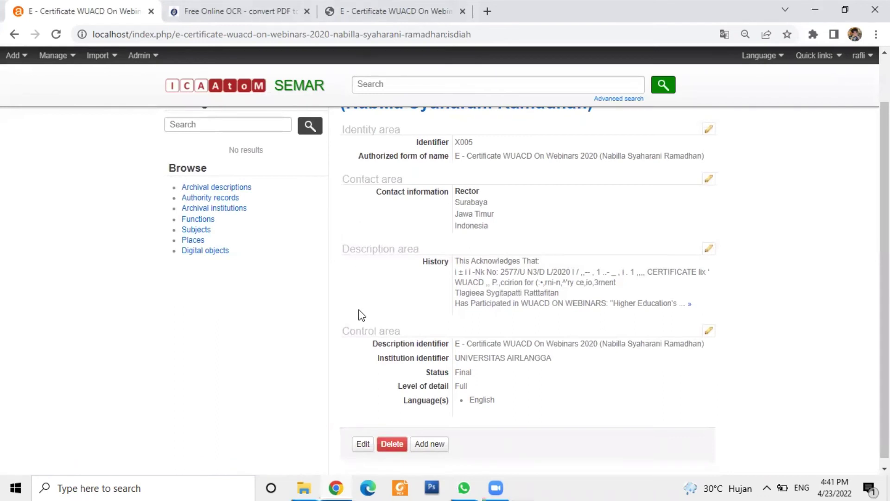
{"action": "scroll", "coordinate": [510, 362], "scroll_direction": "down", "scroll_amount": 1}
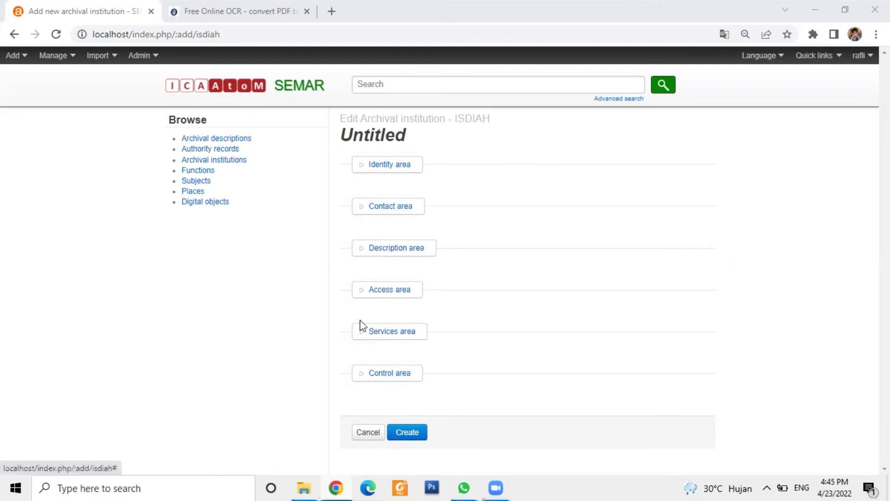
Step: Open the Sertifikat Kuliah Tamu PDF from Downloads in a new browser tab and upload it to the Online OCR converter
{"action": "key", "text": "alt+Tab"}
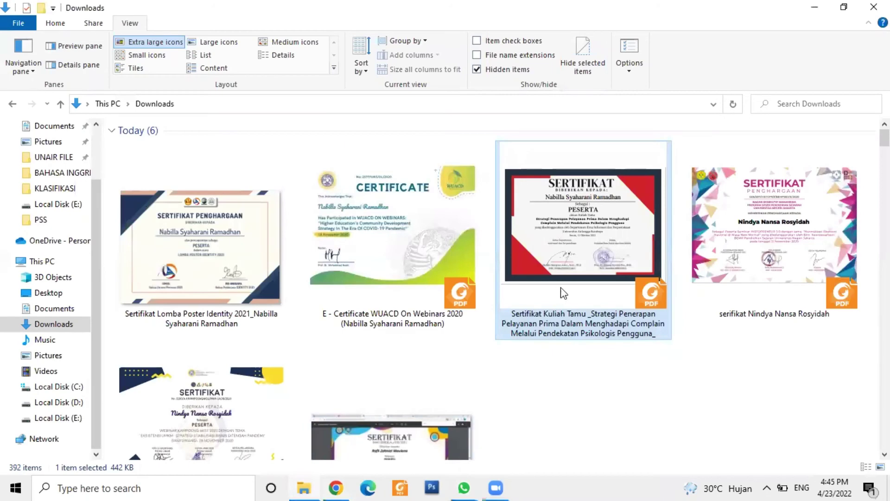
{"action": "left_click_drag", "start_coordinate": [562, 288], "coordinate": [402, 12]}
{"action": "left_click", "coordinate": [236, 11]}
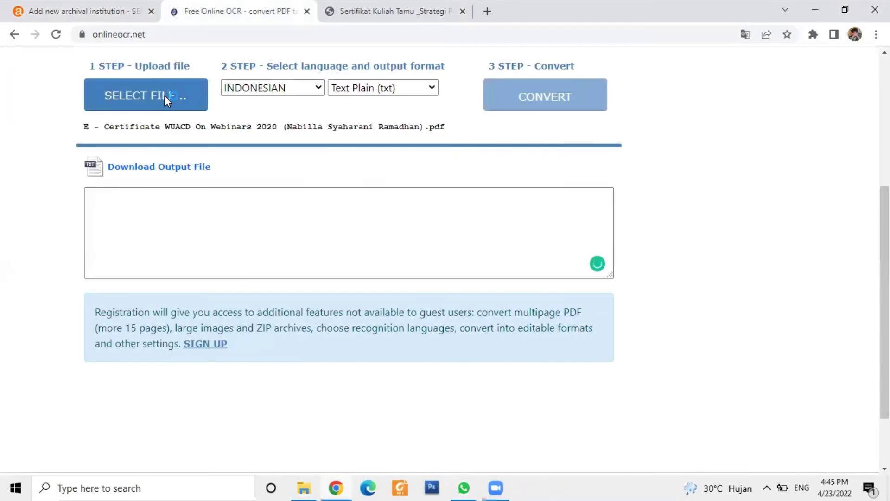
{"action": "left_click", "coordinate": [166, 96]}
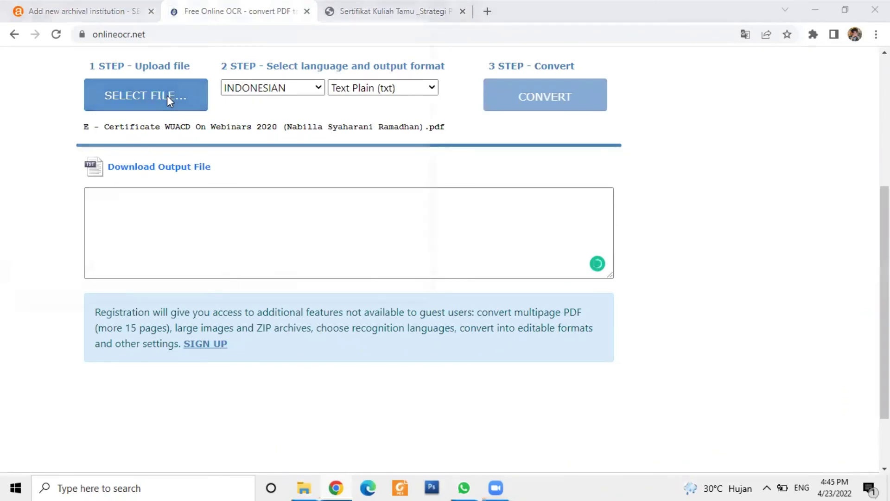
{"action": "left_click", "coordinate": [393, 142]}
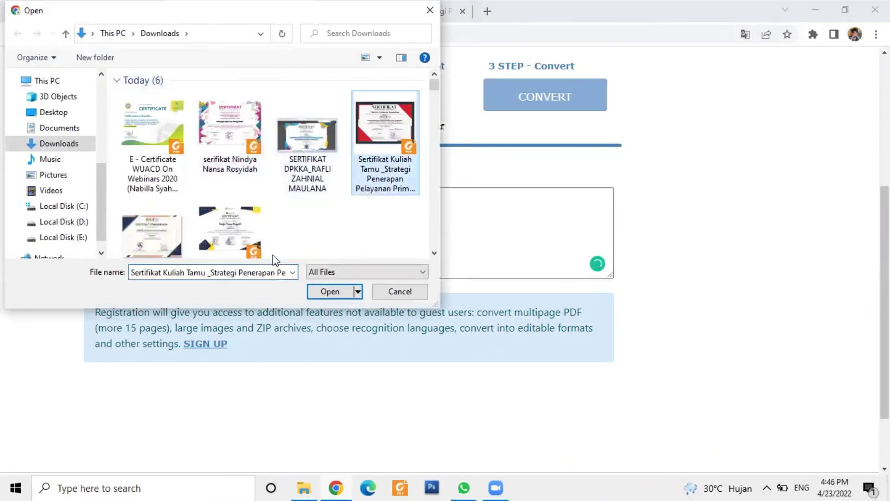
{"action": "left_click", "coordinate": [327, 291]}
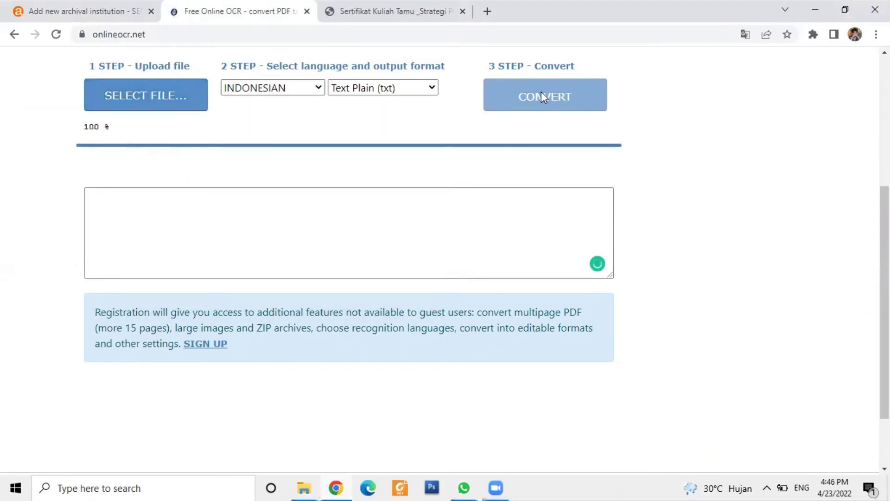
Step: Return to the new archival institution form, expand the Identity area and set the Identifier to X006
{"action": "key", "text": "ctrl+shift+Tab"}
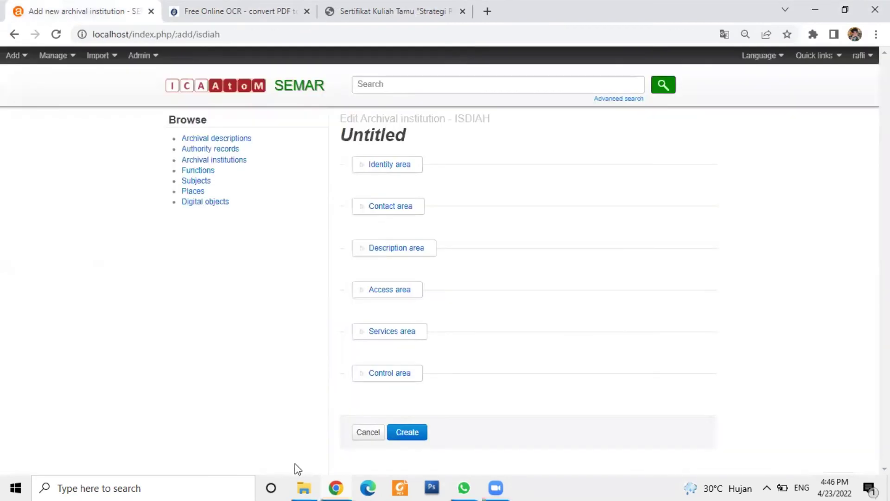
{"action": "left_click", "coordinate": [404, 165]}
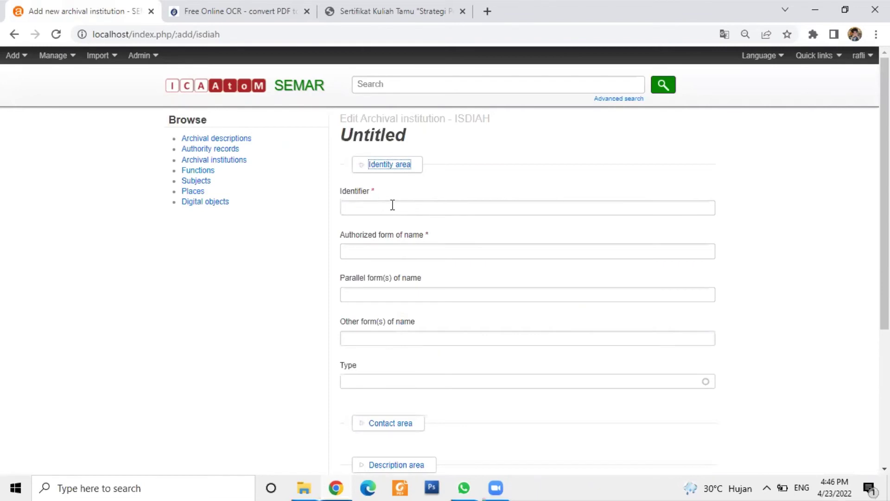
{"action": "left_click", "coordinate": [392, 206]}
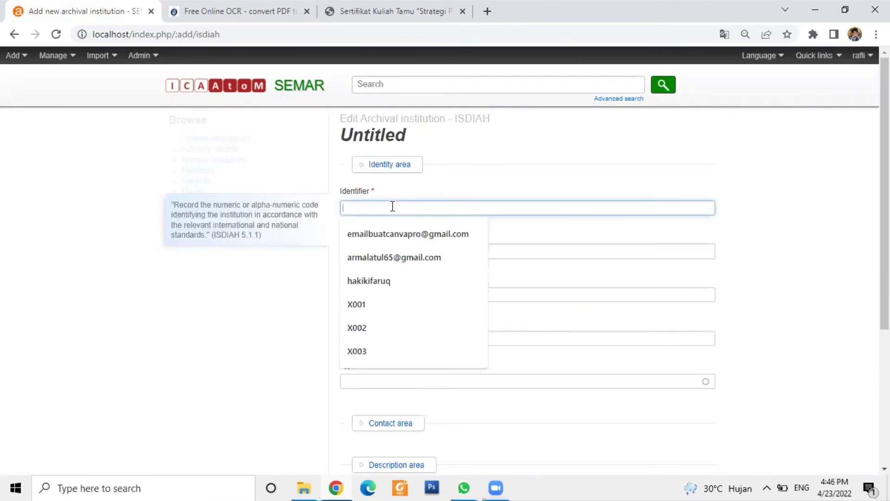
{"action": "type", "text": "X"}
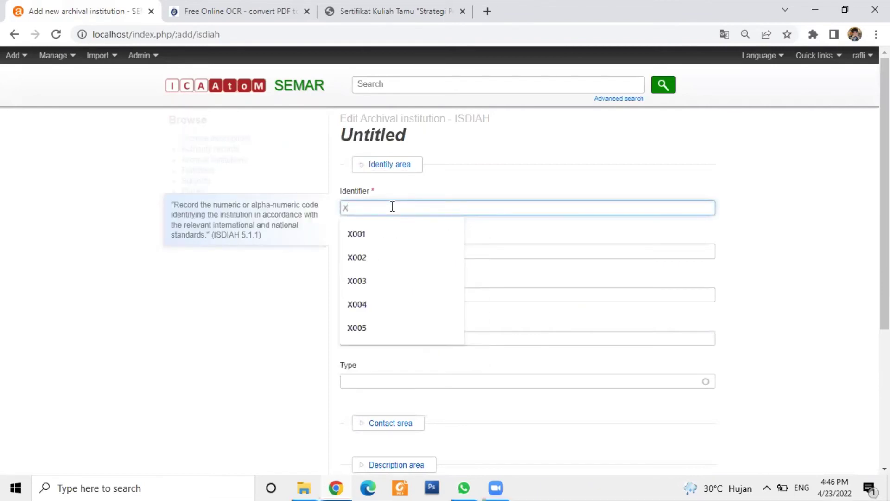
{"action": "type", "text": "006"}
Step: Fill Authorized form of name with the Sertifikat Kuliah Tamu certificate's file name copied from the Downloads folder
{"action": "left_click", "coordinate": [385, 251]}
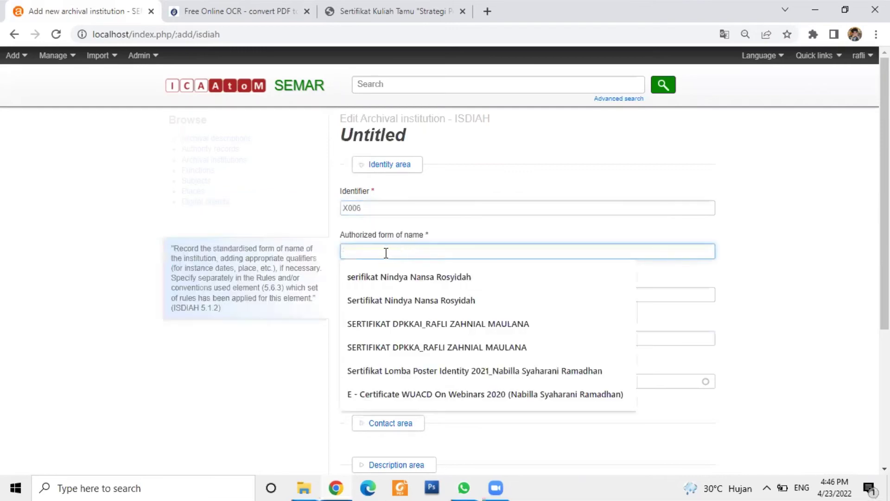
{"action": "left_click", "coordinate": [304, 487]}
{"action": "left_click", "coordinate": [579, 327]}
{"action": "key", "text": "ctrl+c"}
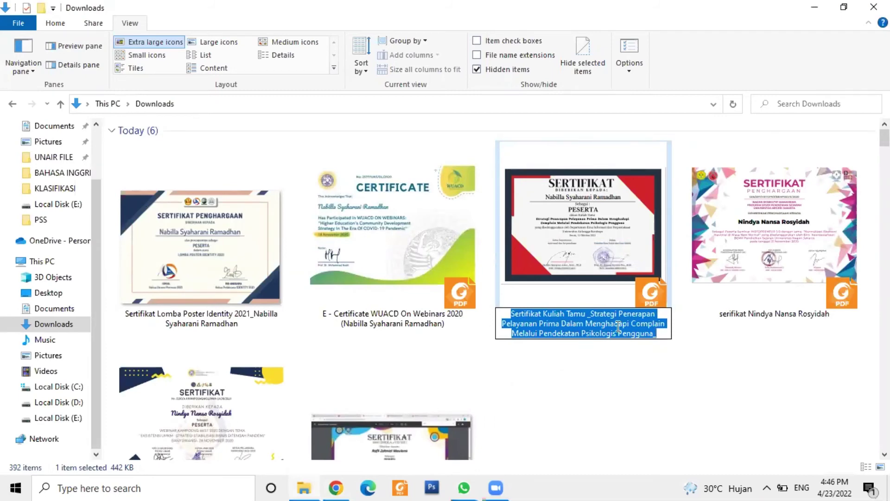
{"action": "left_click", "coordinate": [335, 487]}
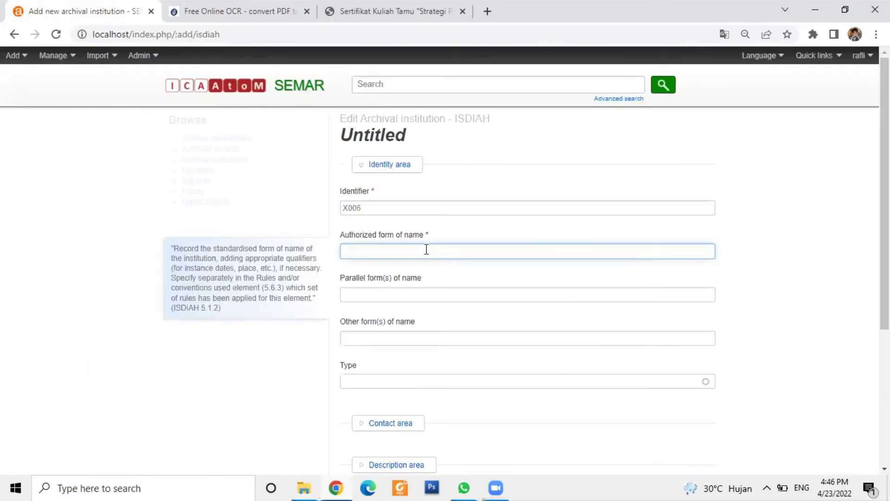
{"action": "key", "text": "ctrl+v"}
{"action": "left_click", "coordinate": [442, 292]}
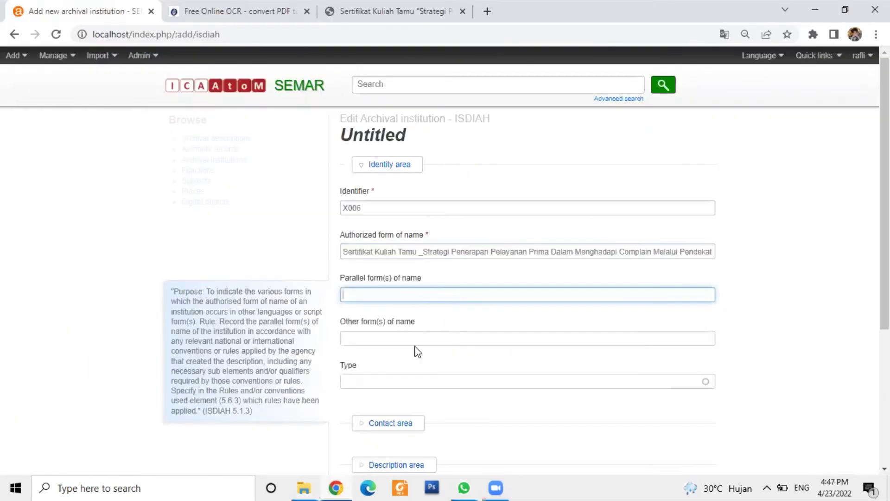
{"action": "left_click", "coordinate": [404, 379]}
{"action": "left_click", "coordinate": [828, 233]}
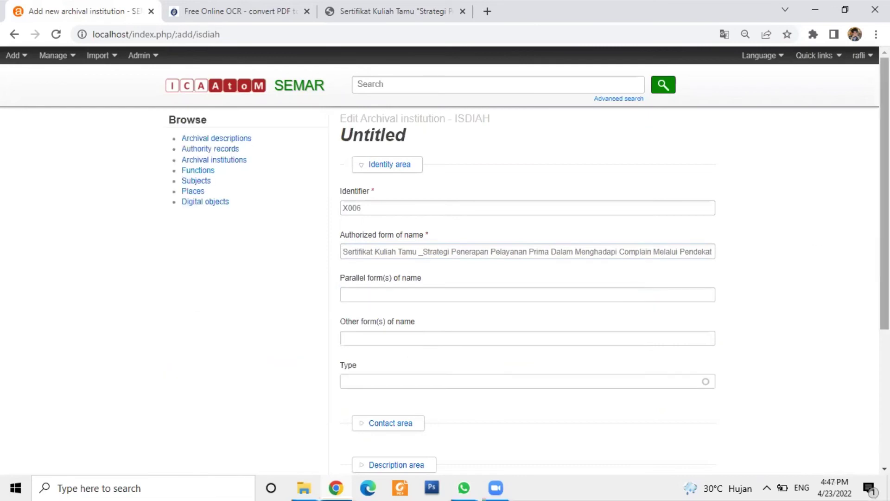
Step: Collapse the Identity area and start a new related contact in the Contact area
{"action": "left_click_drag", "start_coordinate": [884, 195], "coordinate": [885, 273]}
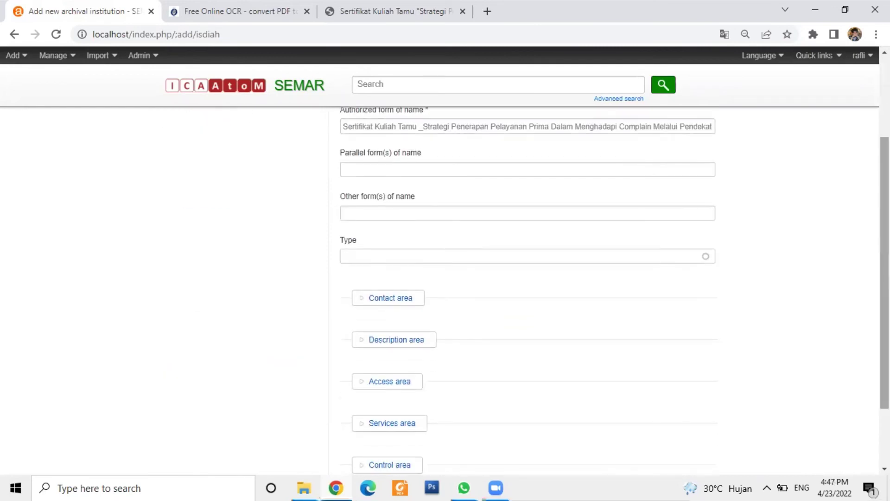
{"action": "scroll", "coordinate": [503, 197], "scroll_direction": "up", "scroll_amount": 3}
{"action": "left_click", "coordinate": [407, 168]}
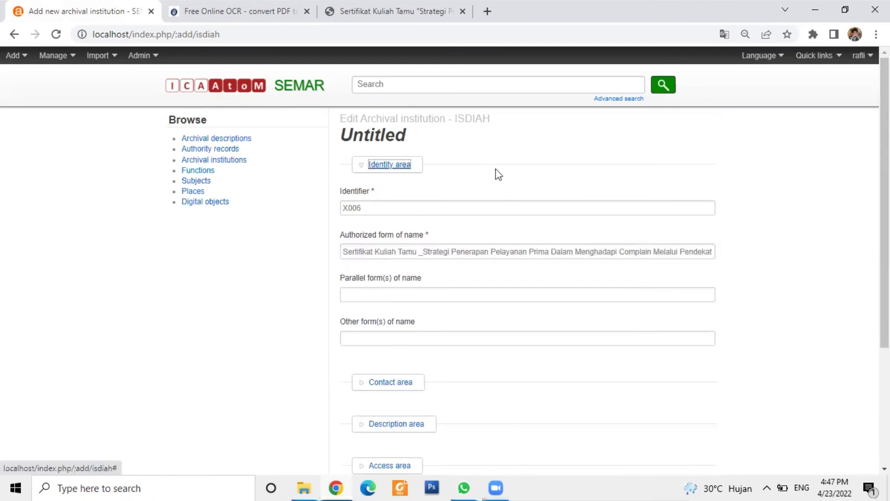
{"action": "left_click", "coordinate": [406, 207]}
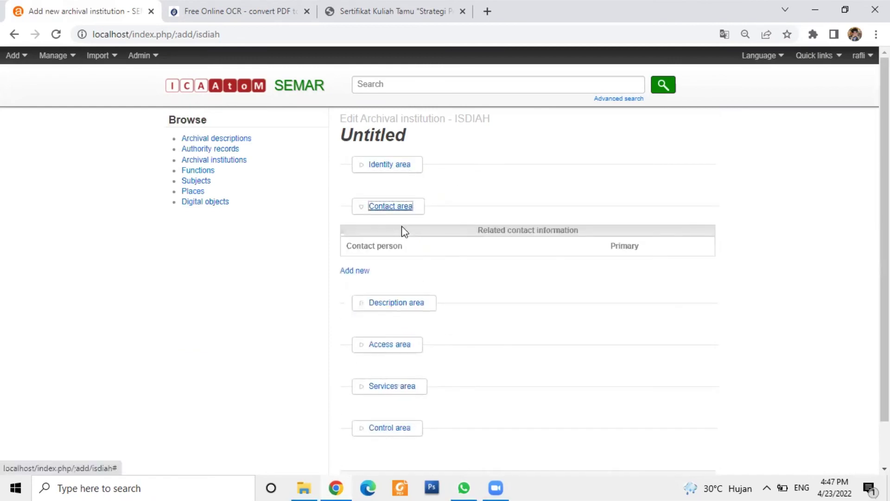
{"action": "left_click", "coordinate": [366, 274]}
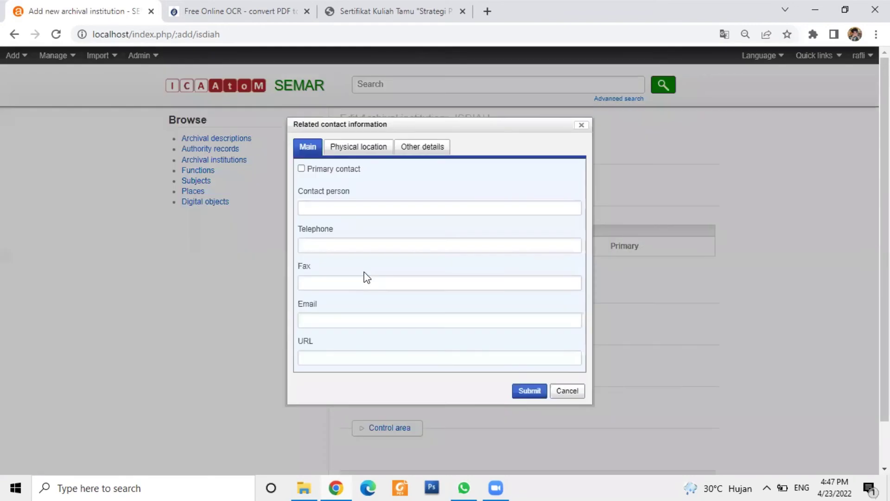
{"action": "left_click", "coordinate": [343, 208]}
Step: Check the signatories on the certificate and set the Contact person to Ketua Departemen Ilmu Informasi dan Perpustakaan
{"action": "left_click", "coordinate": [366, 15]}
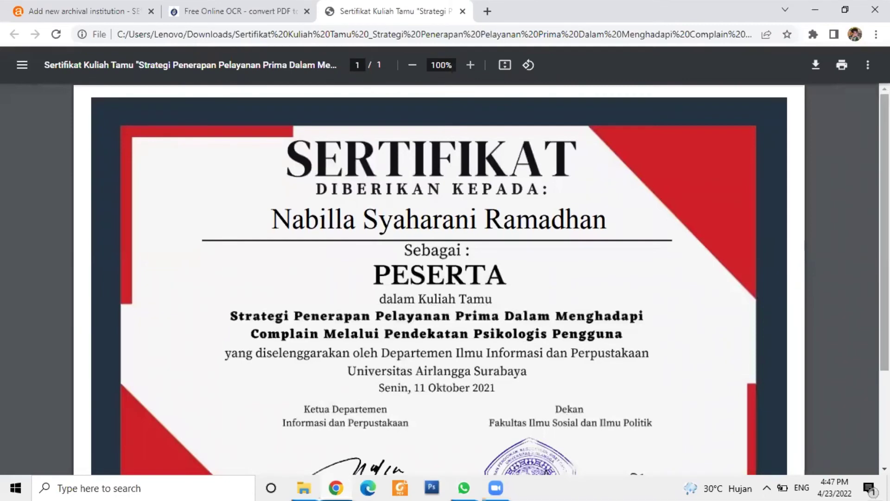
{"action": "scroll", "coordinate": [439, 279], "scroll_direction": "down", "scroll_amount": 4}
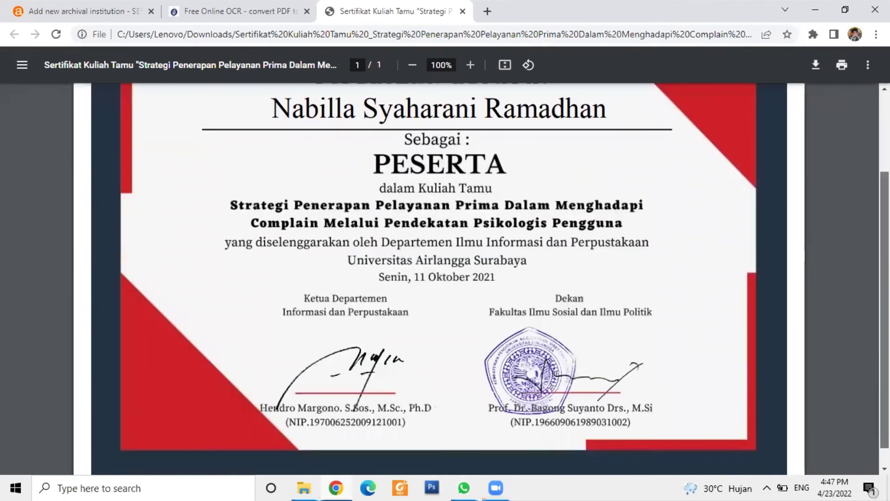
{"action": "key", "text": "ctrl+1"}
{"action": "type", "text": "Ketua De"}
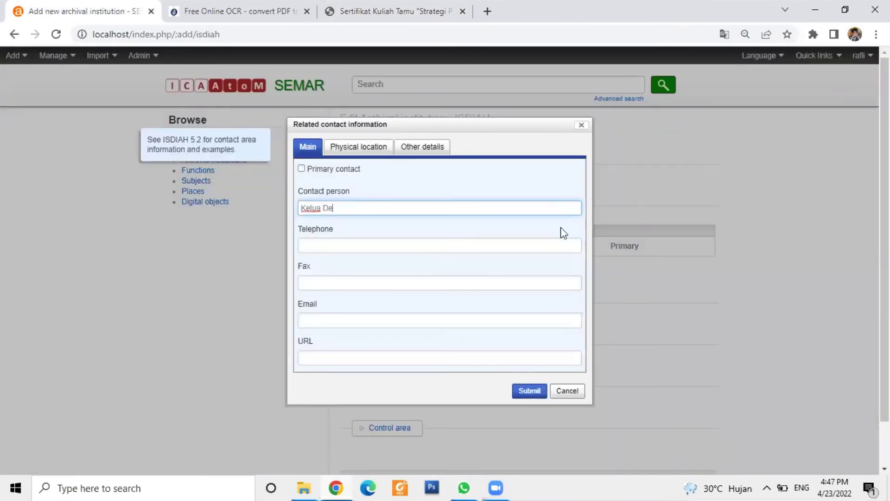
{"action": "type", "text": "partemen Ilmu Informasi dan Perpustakaan"}
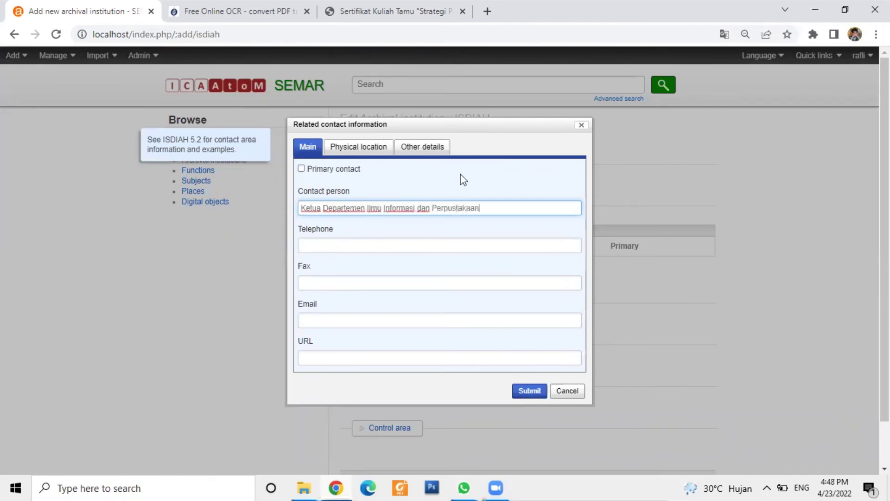
{"action": "left_click", "coordinate": [386, 245]}
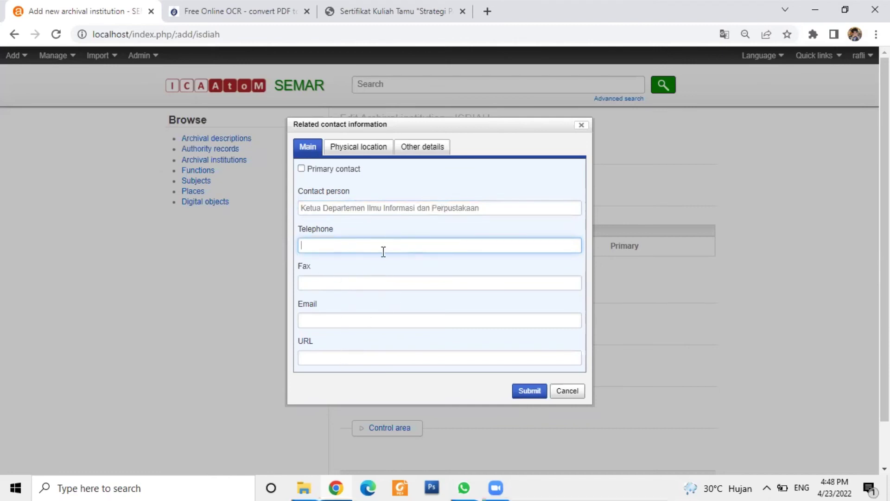
Step: Set the contact's physical location to region Jawa Timur and city Surabaya
{"action": "left_click", "coordinate": [364, 148]}
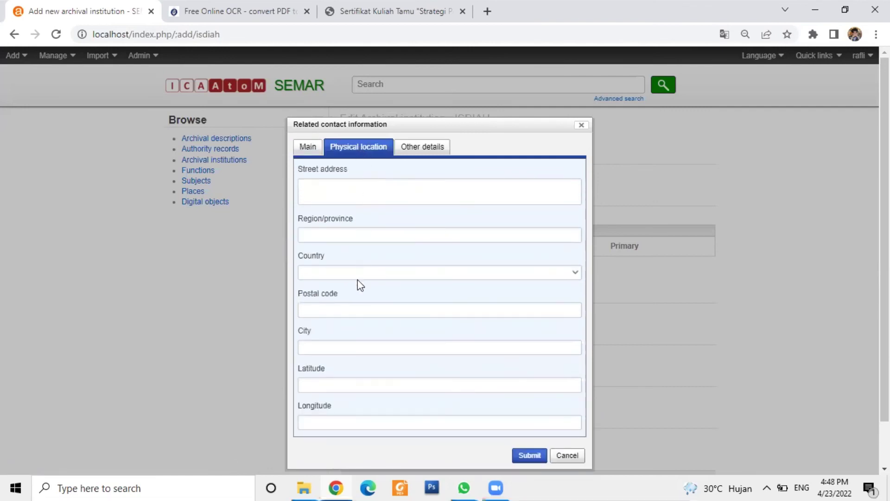
{"action": "left_click", "coordinate": [419, 234]}
{"action": "type", "text": "Jawati"}
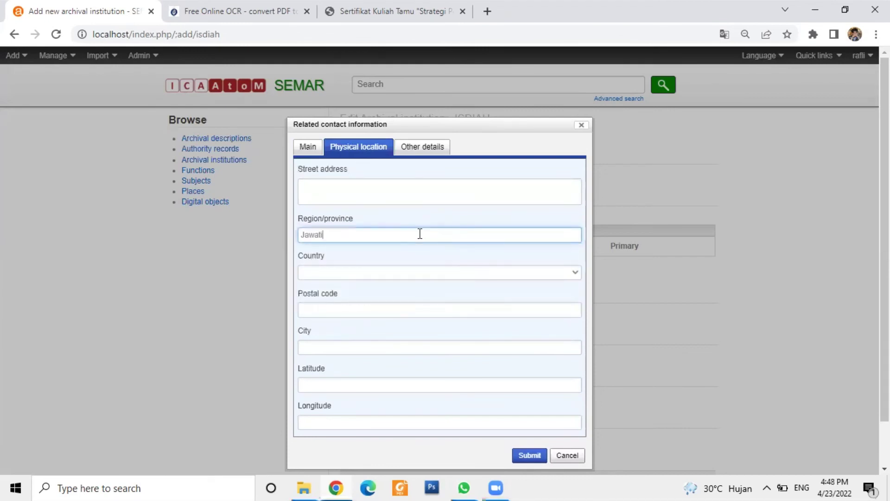
{"action": "type", "text": "mu"}
{"action": "key", "text": "BackSpace"}
{"action": "key", "text": "BackSpace"}
{"action": "key", "text": "BackSpace"}
{"action": "key", "text": "BackSpace"}
{"action": "type", "text": "Timur"}
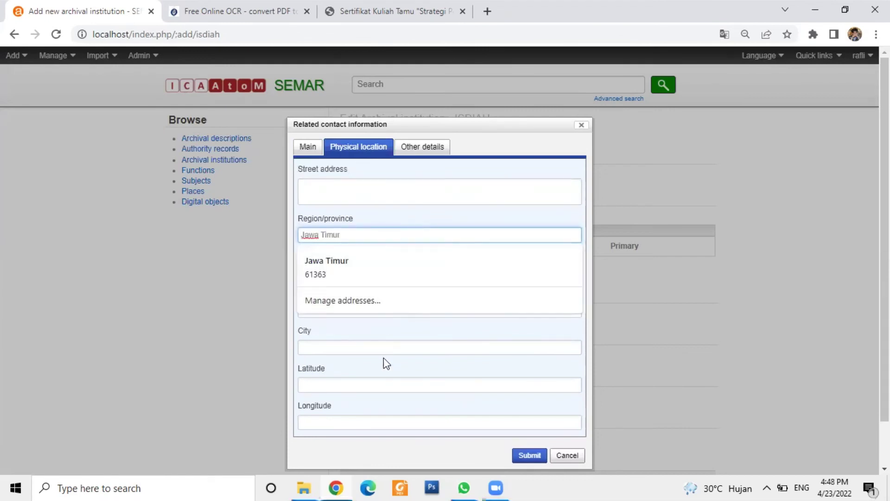
{"action": "left_click", "coordinate": [386, 346]}
{"action": "type", "text": "Surabaya"}
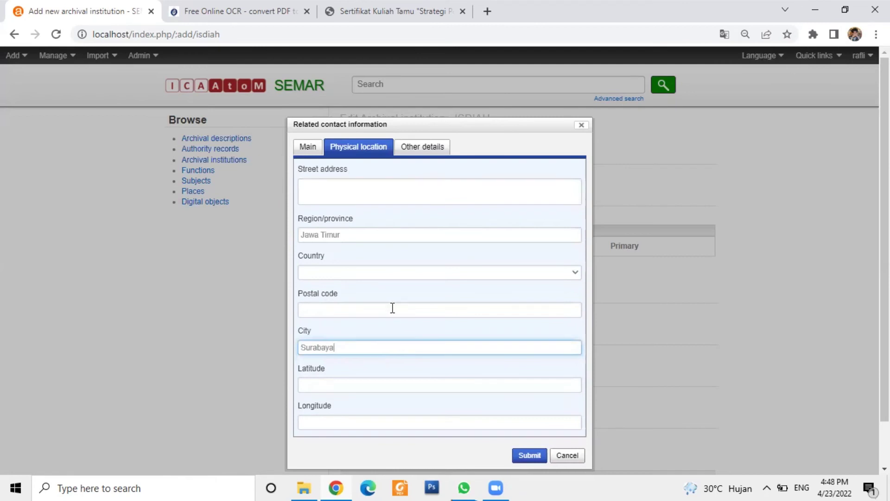
Step: Set the contact's country to Indonesia and submit the related contact information
{"action": "left_click", "coordinate": [393, 308]}
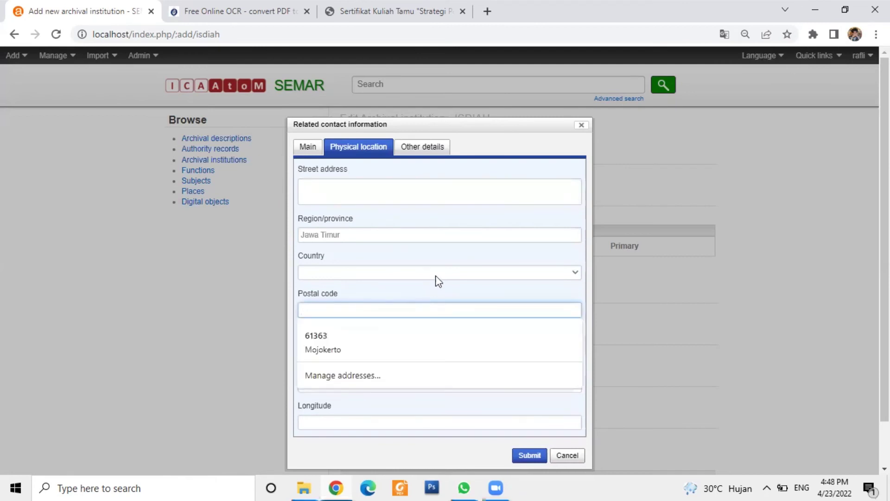
{"action": "left_click", "coordinate": [437, 277]}
{"action": "left_click", "coordinate": [436, 277]}
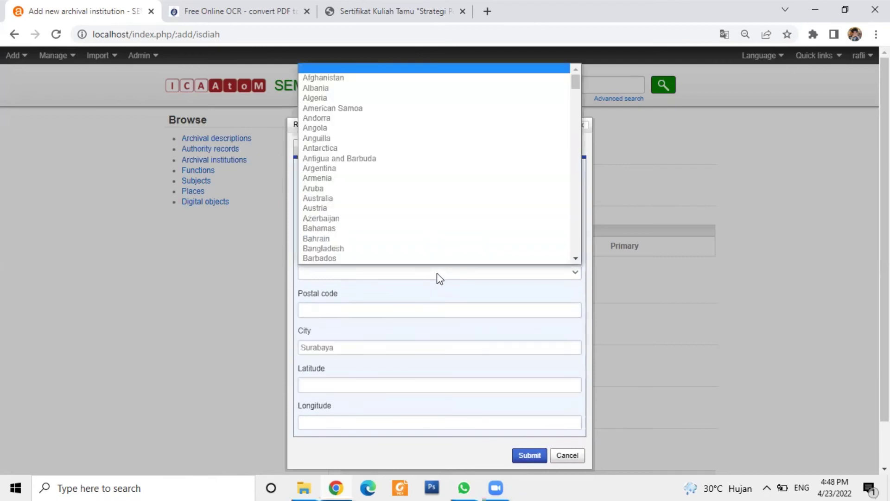
{"action": "type", "text": "india"}
{"action": "key", "text": "Down"}
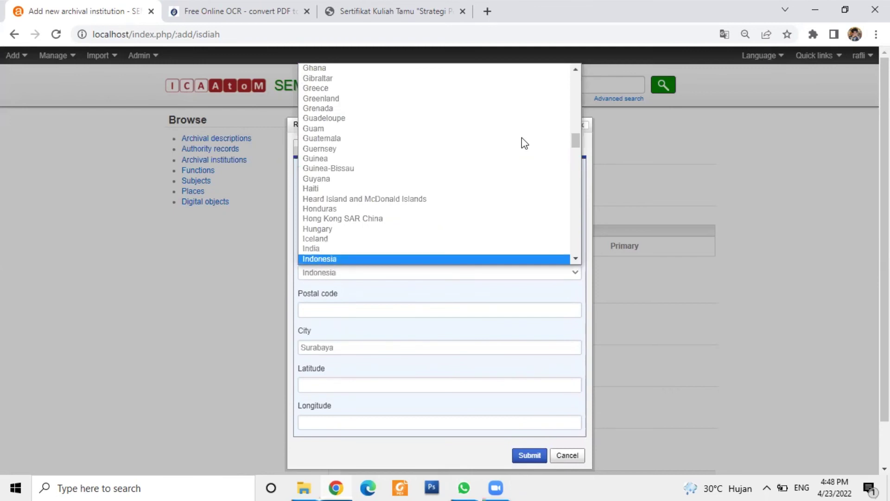
{"action": "left_click", "coordinate": [506, 258]}
{"action": "scroll", "coordinate": [506, 258], "scroll_direction": "down", "scroll_amount": 2}
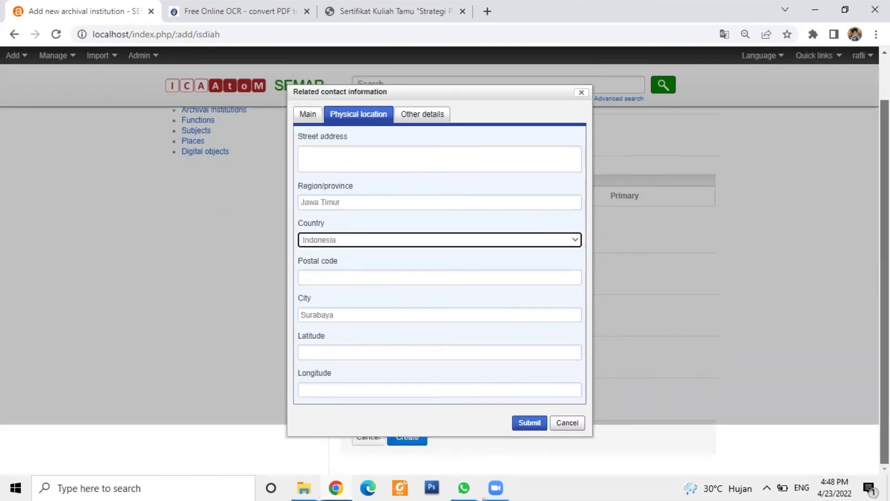
{"action": "left_click", "coordinate": [423, 116]}
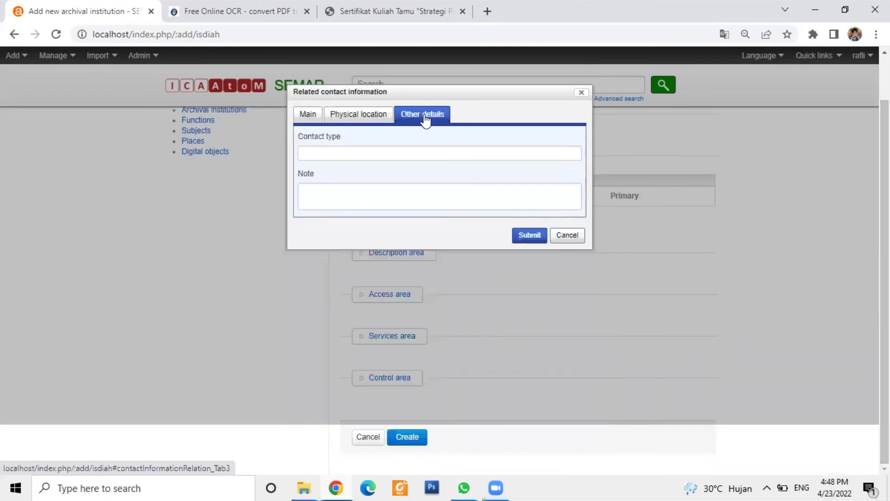
{"action": "left_click", "coordinate": [533, 234]}
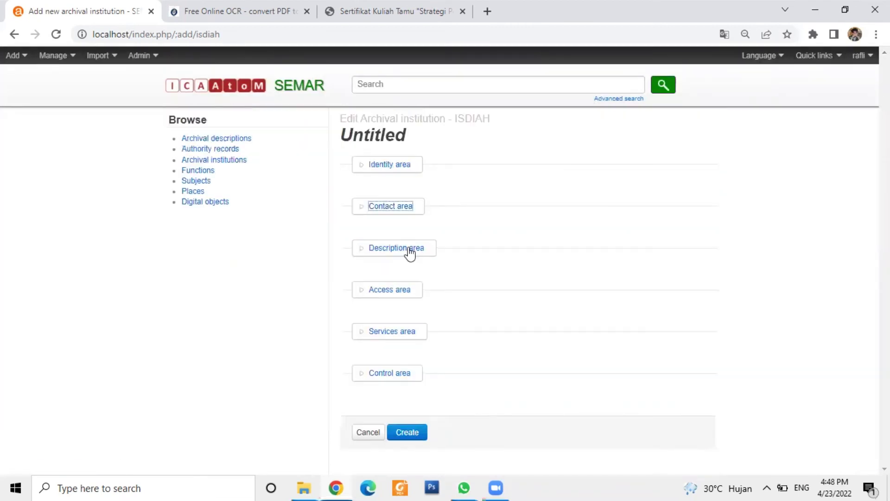
Step: Copy the certificate's full OCR text from the Free Online OCR page into the Description area's History field, removing the trailing line break
{"action": "left_click", "coordinate": [407, 248]}
{"action": "scroll", "coordinate": [421, 260], "scroll_direction": "down", "scroll_amount": 5}
{"action": "scroll", "coordinate": [527, 288], "scroll_direction": "up", "scroll_amount": 4}
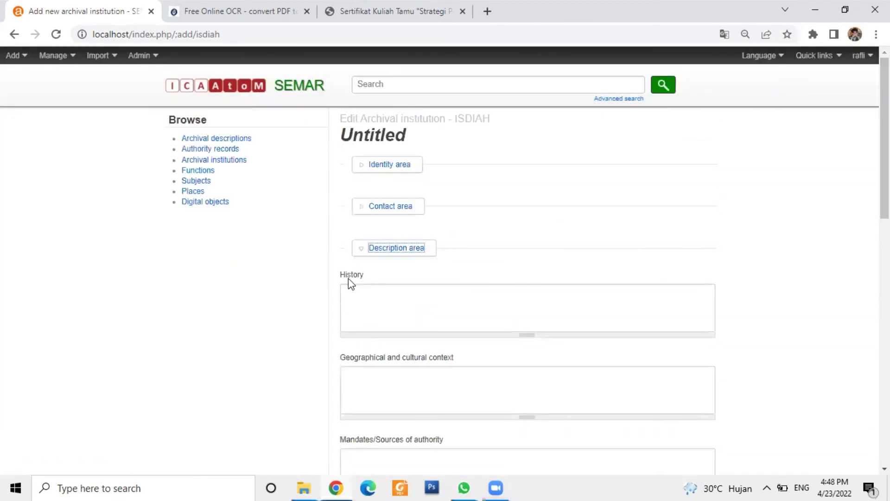
{"action": "left_click", "coordinate": [368, 300]}
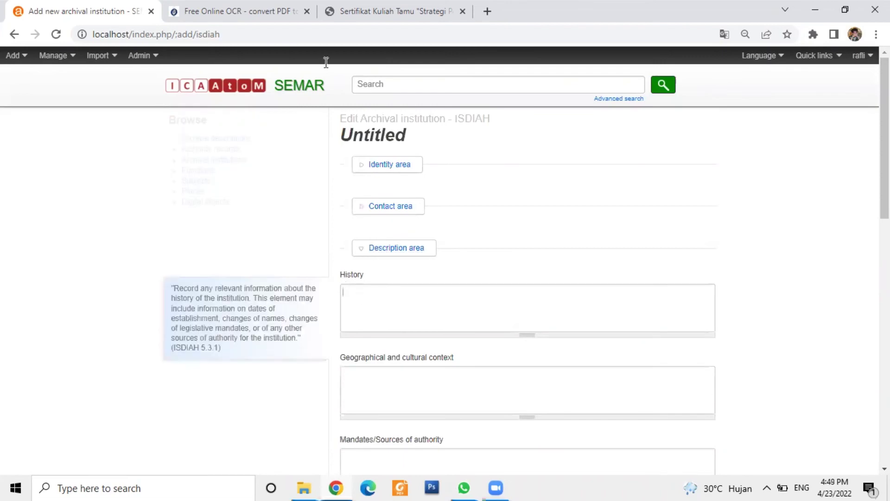
{"action": "left_click", "coordinate": [284, 14]}
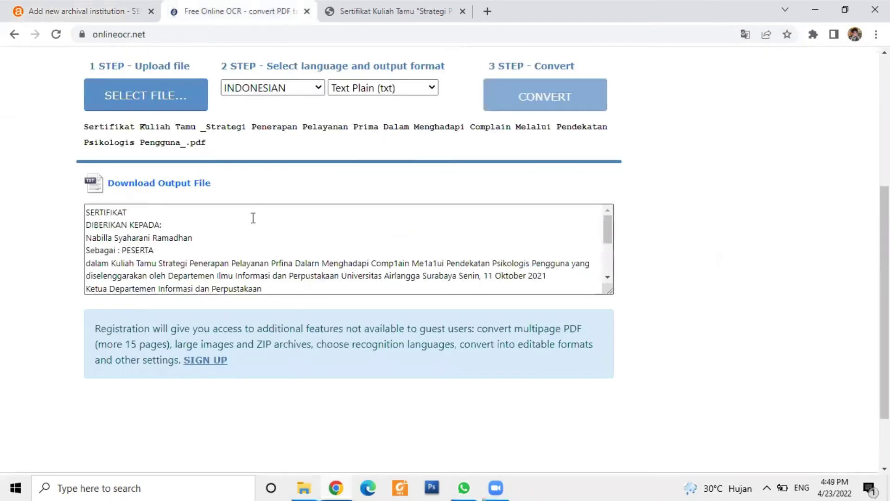
{"action": "left_click", "coordinate": [253, 218]}
{"action": "key", "text": "ctrl+a"}
{"action": "key", "text": "ctrl+c"}
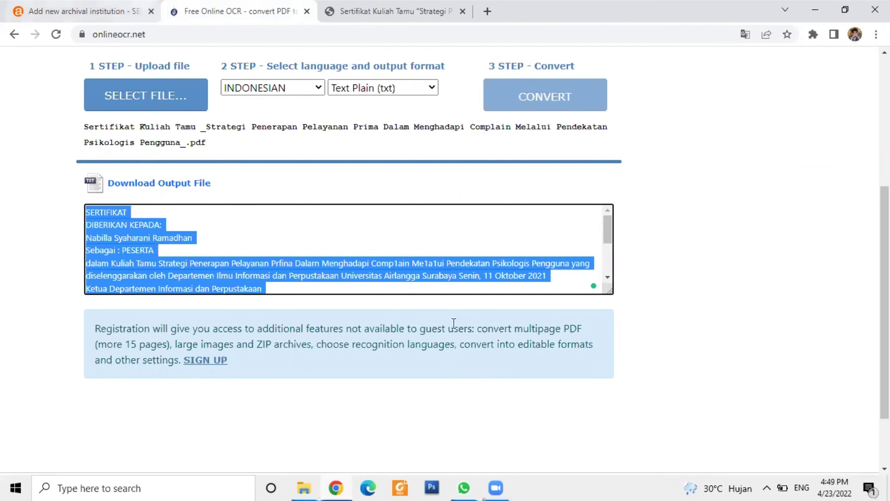
{"action": "key", "text": "ctrl+shift+Tab"}
{"action": "key", "text": "ctrl+v"}
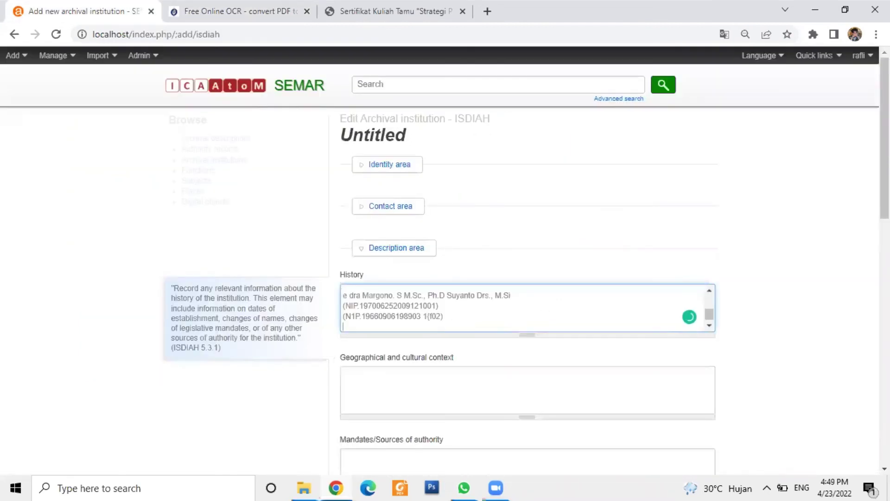
{"action": "key", "text": "BackSpace"}
Step: Collapse the Description area and expand the Control area
{"action": "scroll", "coordinate": [486, 186], "scroll_direction": "down", "scroll_amount": 3}
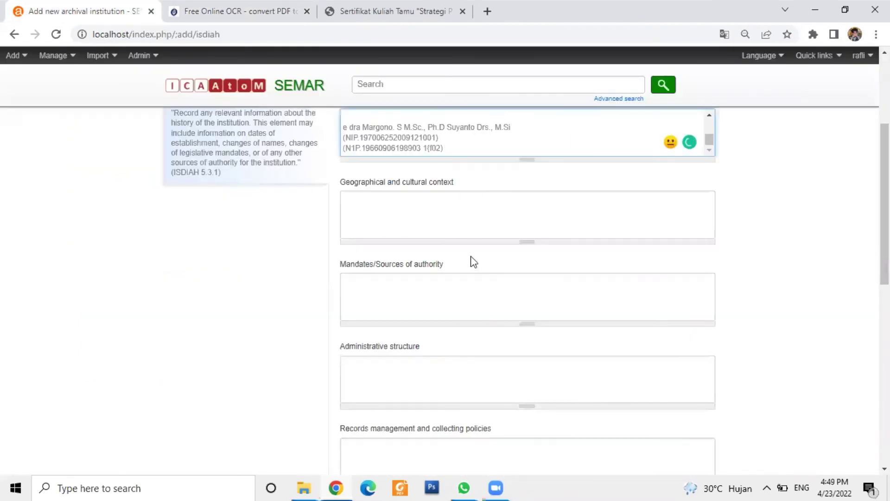
{"action": "scroll", "coordinate": [741, 232], "scroll_direction": "up", "scroll_amount": 2}
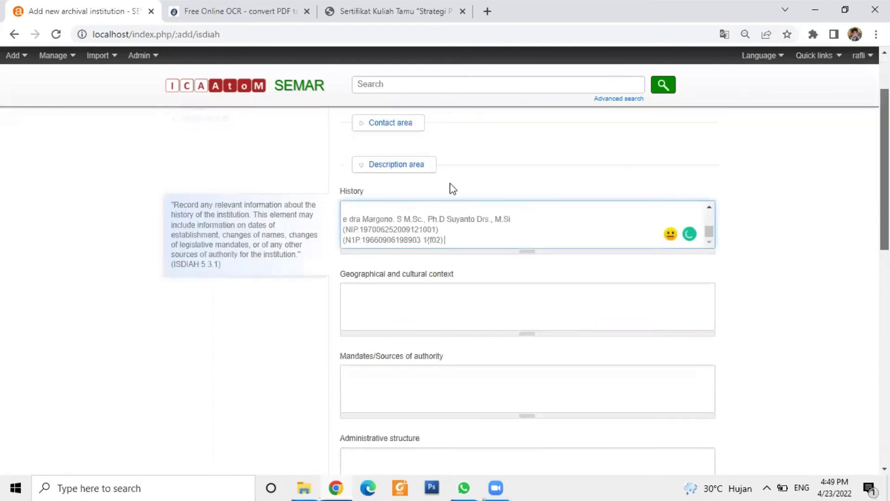
{"action": "scroll", "coordinate": [436, 191], "scroll_direction": "up", "scroll_amount": 1}
{"action": "left_click", "coordinate": [420, 195]}
{"action": "left_click", "coordinate": [407, 293]}
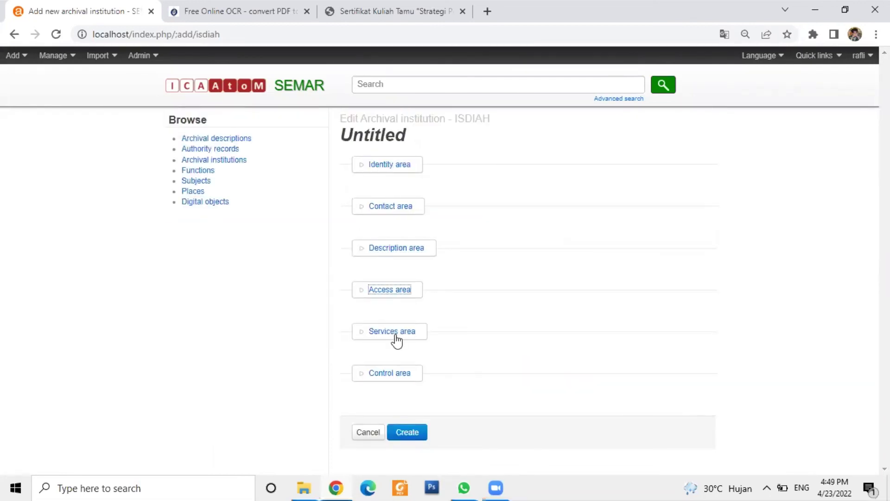
{"action": "left_click", "coordinate": [387, 373]}
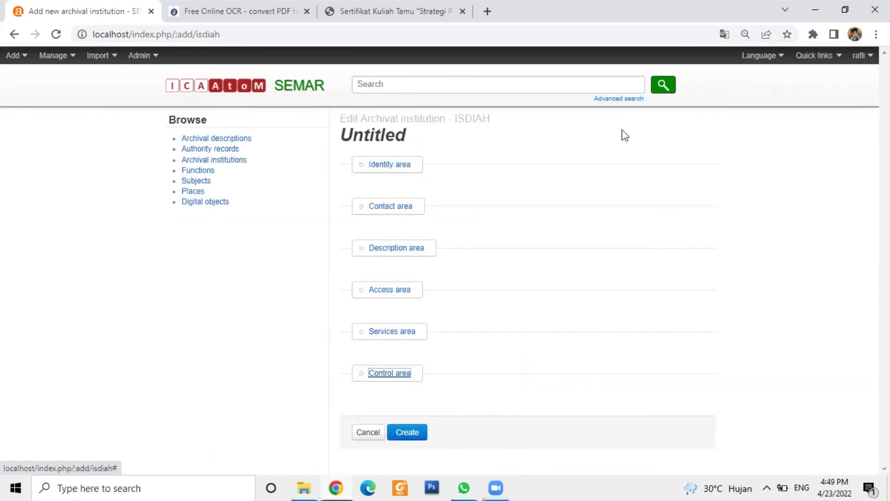
Step: Fill Description identifier with the Sertifikat Kuliah Tamu file name from the Downloads folder and Institution identifier with UNIVERSITAS AIRLANGGA
{"action": "scroll", "coordinate": [625, 135], "scroll_direction": "down", "scroll_amount": 5}
{"action": "scroll", "coordinate": [584, 190], "scroll_direction": "up", "scroll_amount": 1}
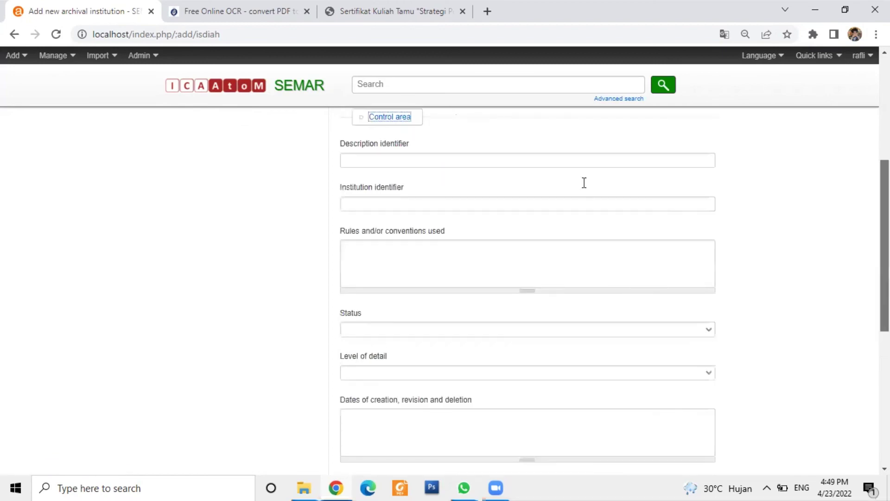
{"action": "left_click", "coordinate": [304, 487]}
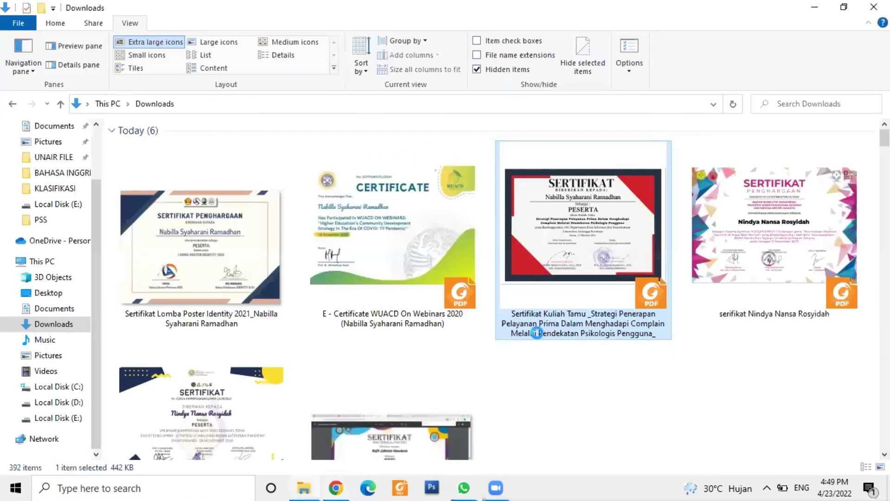
{"action": "left_click", "coordinate": [536, 333]}
{"action": "key", "text": "alt+Tab"}
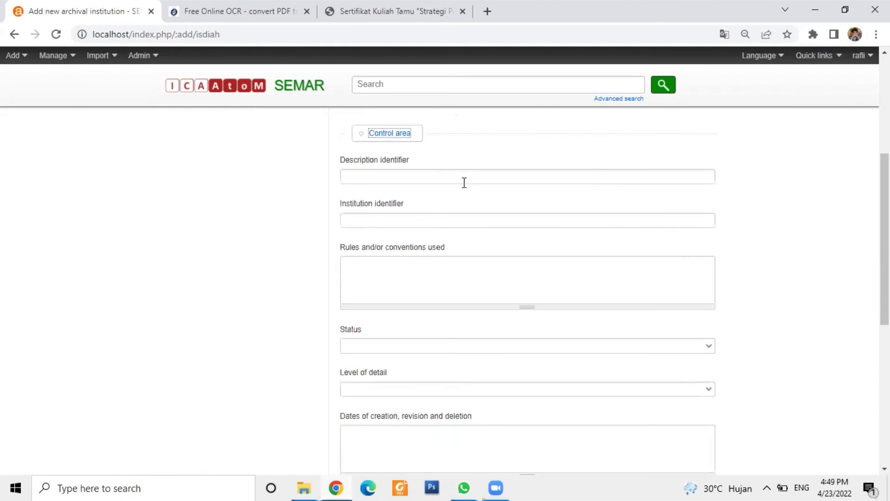
{"action": "left_click", "coordinate": [463, 181]}
{"action": "key", "text": "ctrl+v"}
{"action": "left_click", "coordinate": [452, 220]}
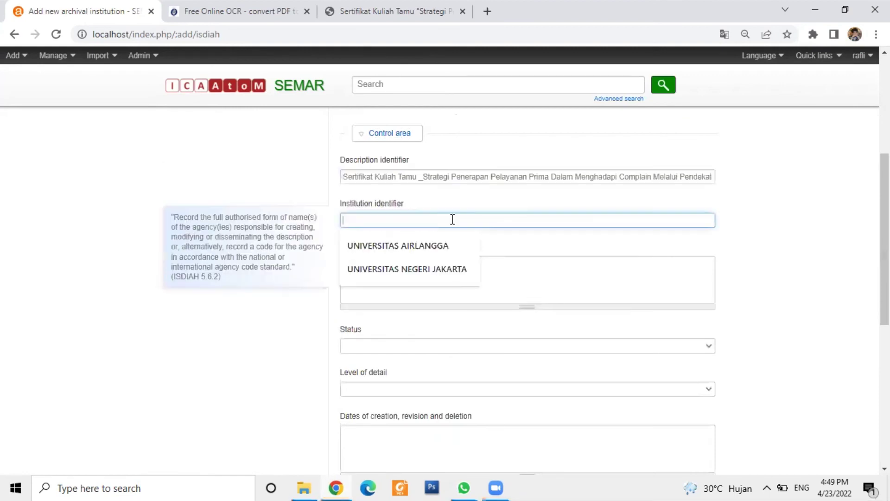
{"action": "left_click", "coordinate": [439, 242]}
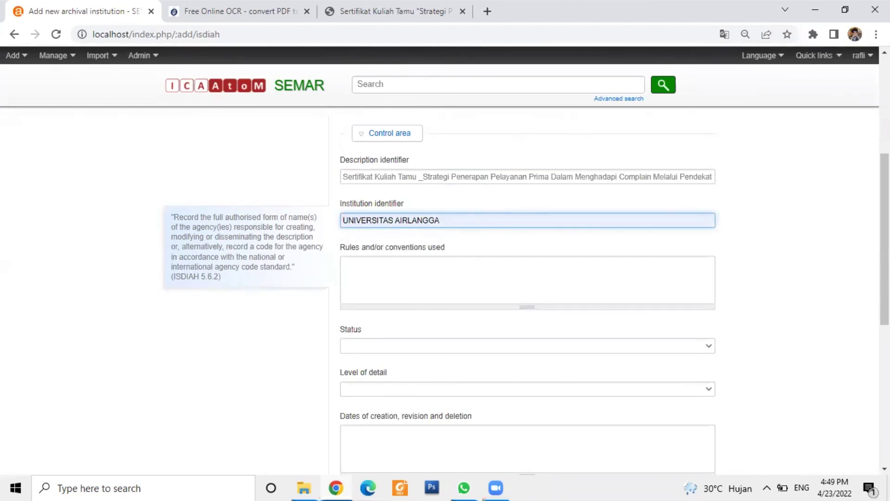
Step: Set the record's Status to Final and its Level of detail to Full
{"action": "scroll", "coordinate": [521, 205], "scroll_direction": "down", "scroll_amount": 3}
{"action": "left_click", "coordinate": [520, 194]}
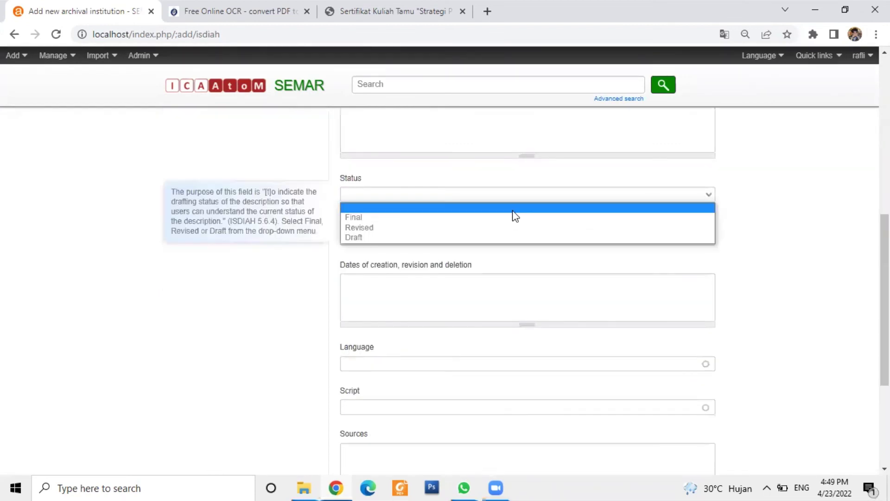
{"action": "left_click", "coordinate": [521, 217]}
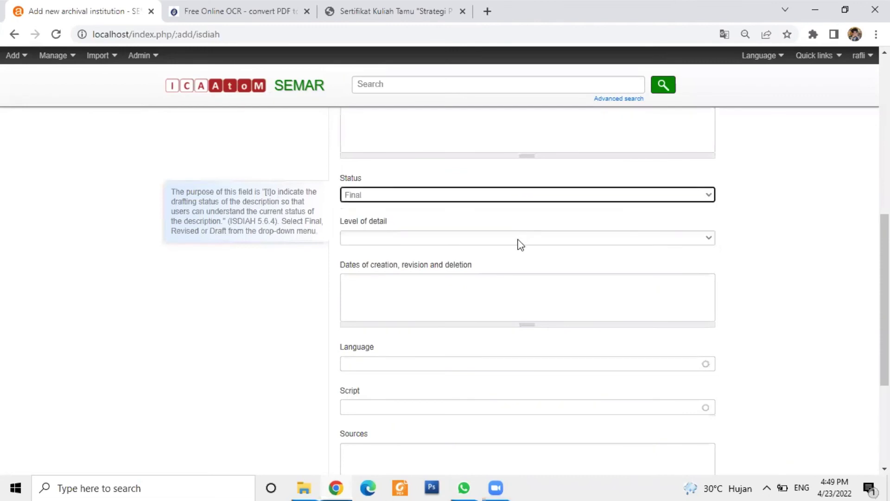
{"action": "left_click", "coordinate": [518, 239]}
{"action": "left_click", "coordinate": [512, 260]}
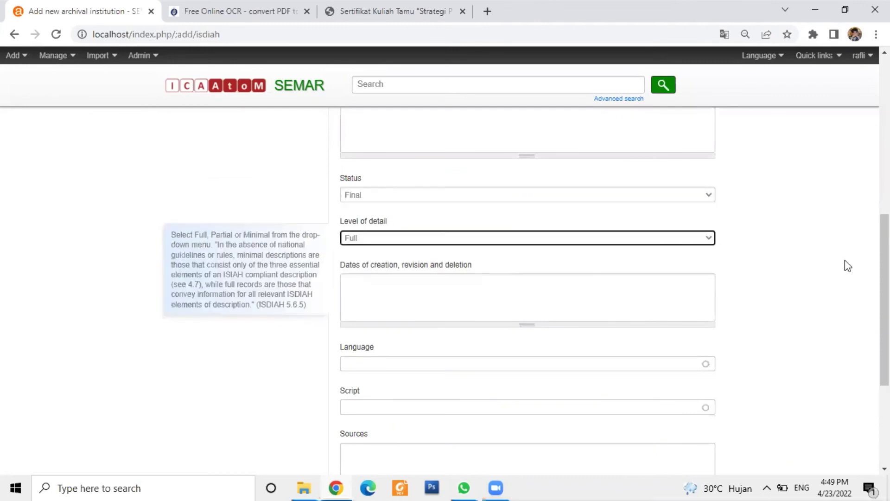
Step: Add Indonesian as the record's language and create the archival institution
{"action": "scroll", "coordinate": [557, 219], "scroll_direction": "down", "scroll_amount": 3}
{"action": "left_click", "coordinate": [556, 224]}
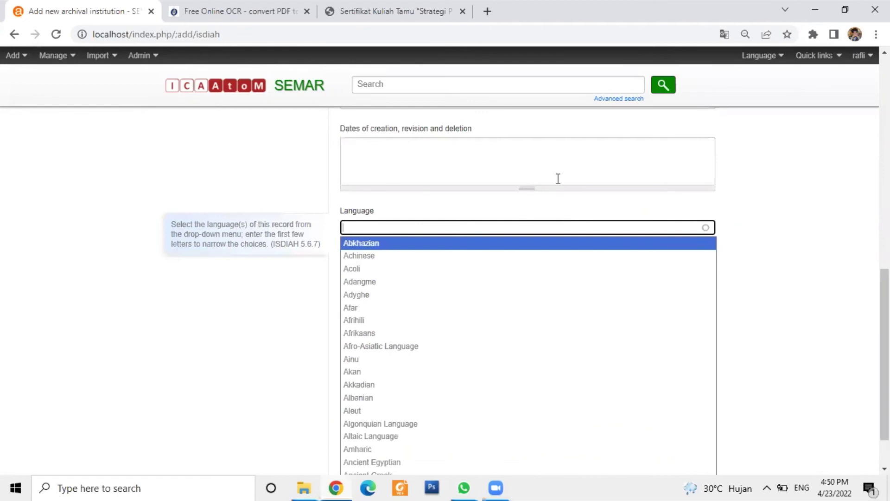
{"action": "type", "text": "indonesia"}
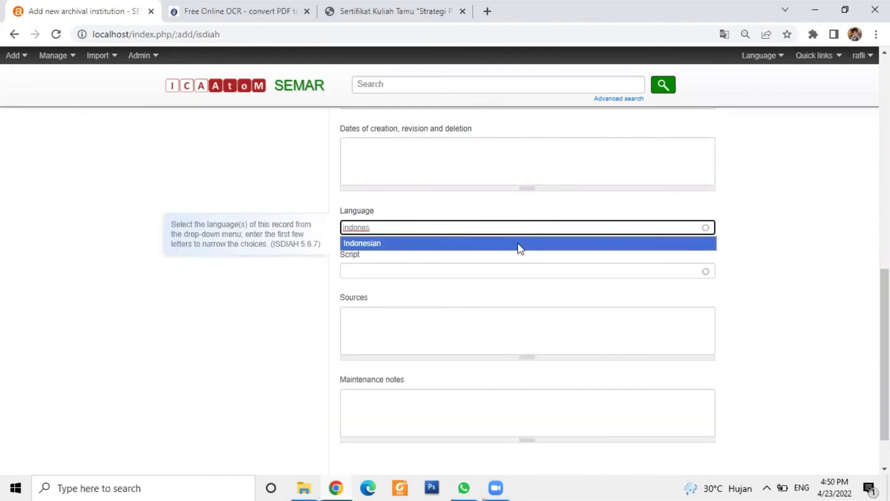
{"action": "left_click", "coordinate": [519, 241]}
{"action": "left_click", "coordinate": [407, 432]}
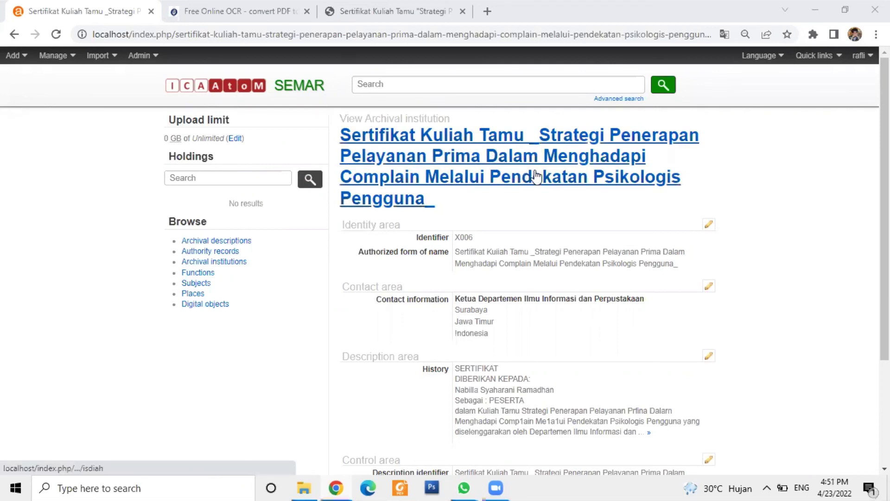
Step: Review the areas of the saved Sertifikat Kuliah Tamu record and open the list of archival institutions
{"action": "scroll", "coordinate": [543, 151], "scroll_direction": "down", "scroll_amount": 2}
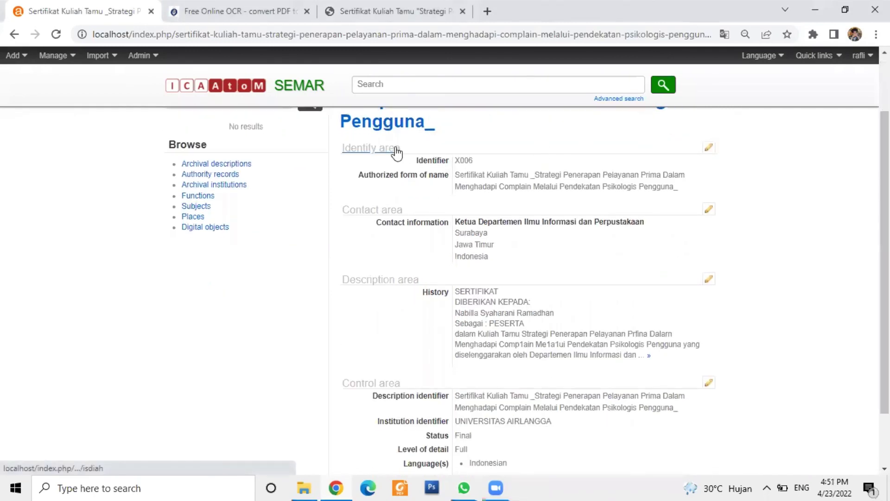
{"action": "scroll", "coordinate": [378, 261], "scroll_direction": "down", "scroll_amount": 2}
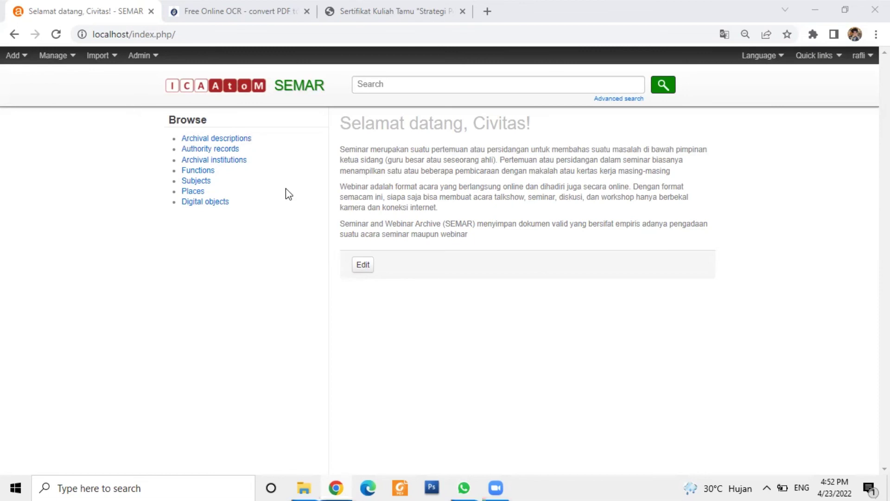
{"action": "left_click", "coordinate": [240, 163]}
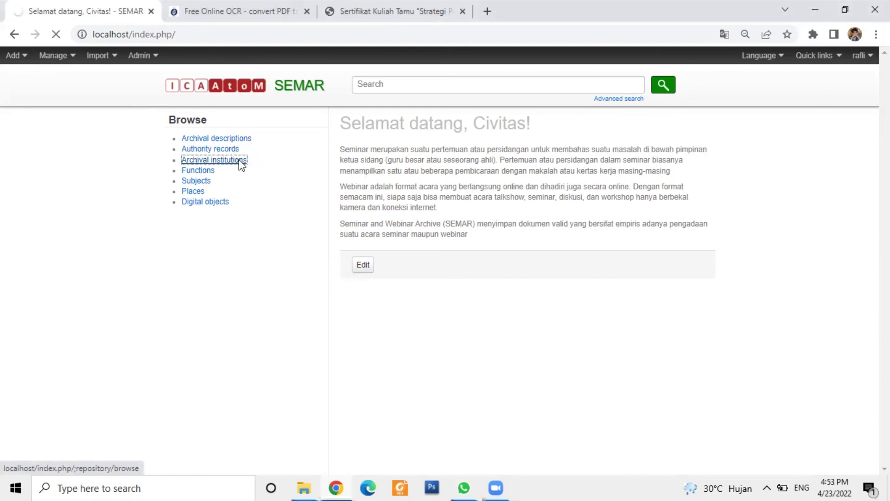